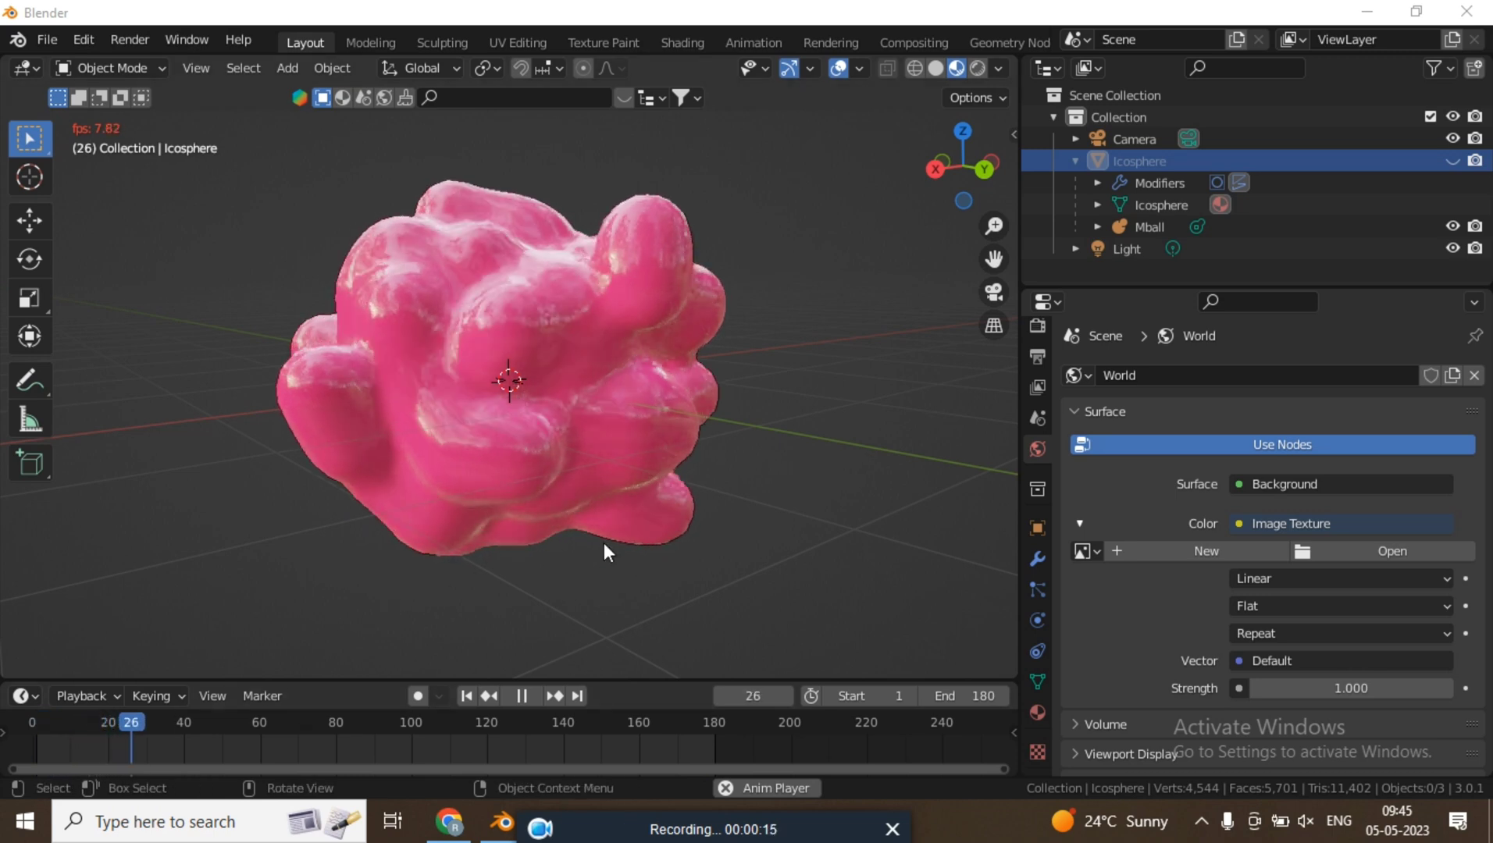
Step: Stop the blob animation and save the scene as satisfying.blend in the car folder
{"action": "middle_click_drag", "start_coordinate": [665, 423], "coordinate": [545, 676]}
{"action": "left_click", "coordinate": [529, 698]}
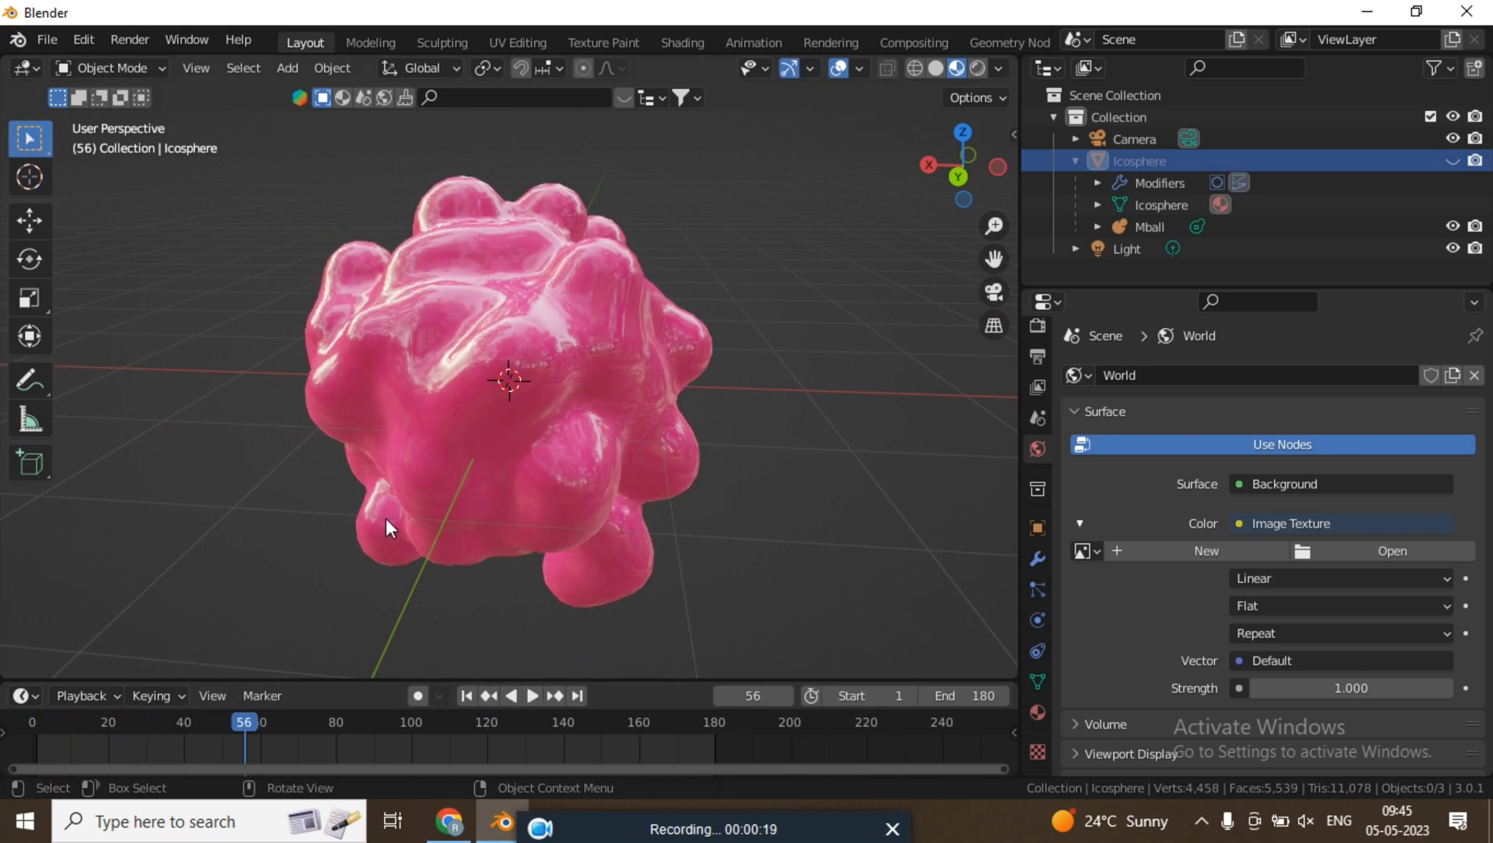
{"action": "left_click", "coordinate": [45, 42]}
{"action": "mouse_move", "coordinate": [100, 63]}
{"action": "left_click", "coordinate": [332, 62]}
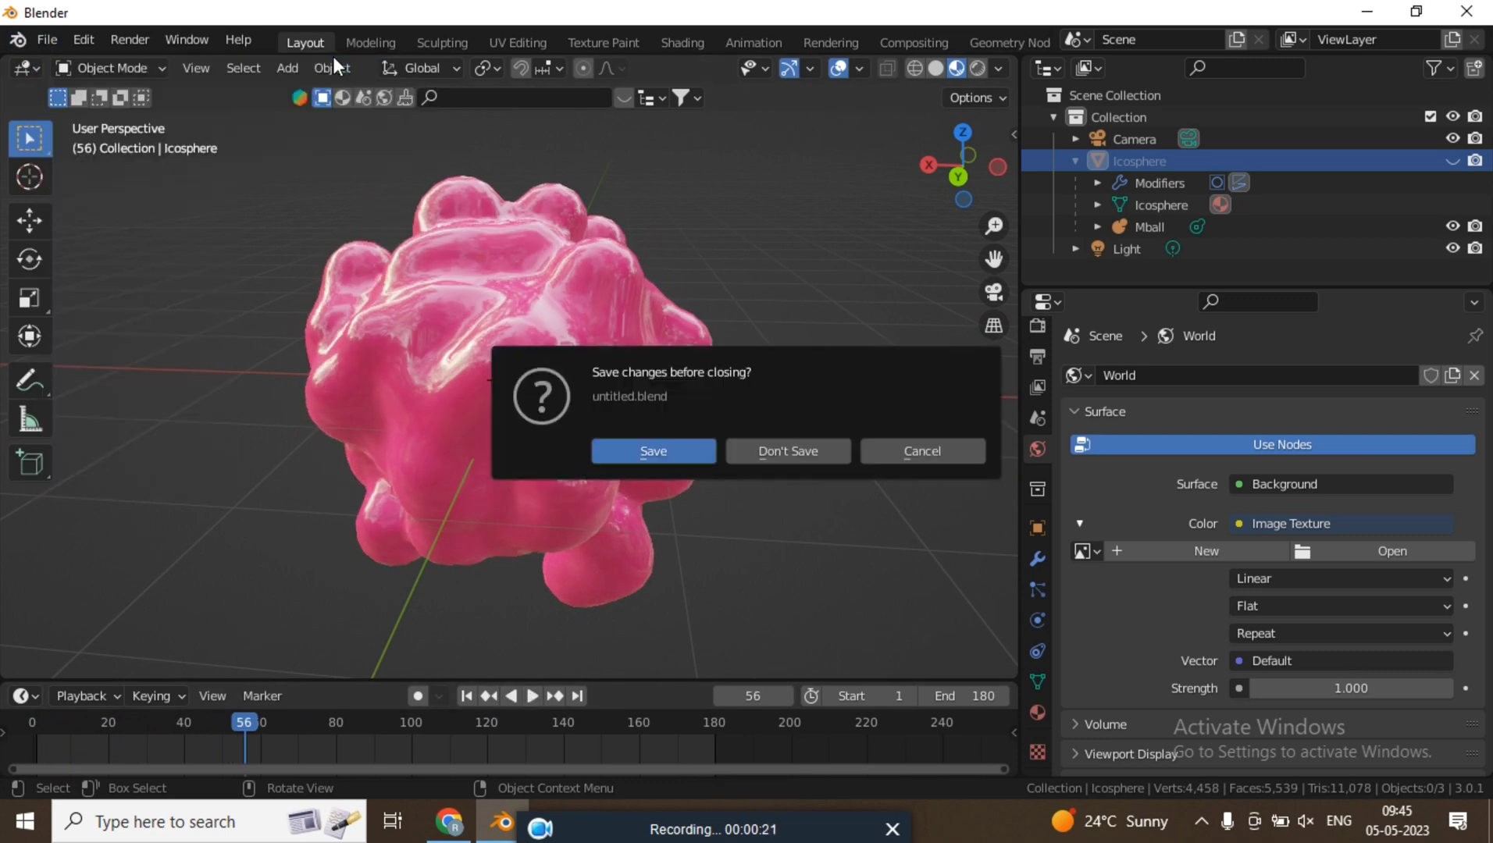
{"action": "left_click", "coordinate": [676, 448]}
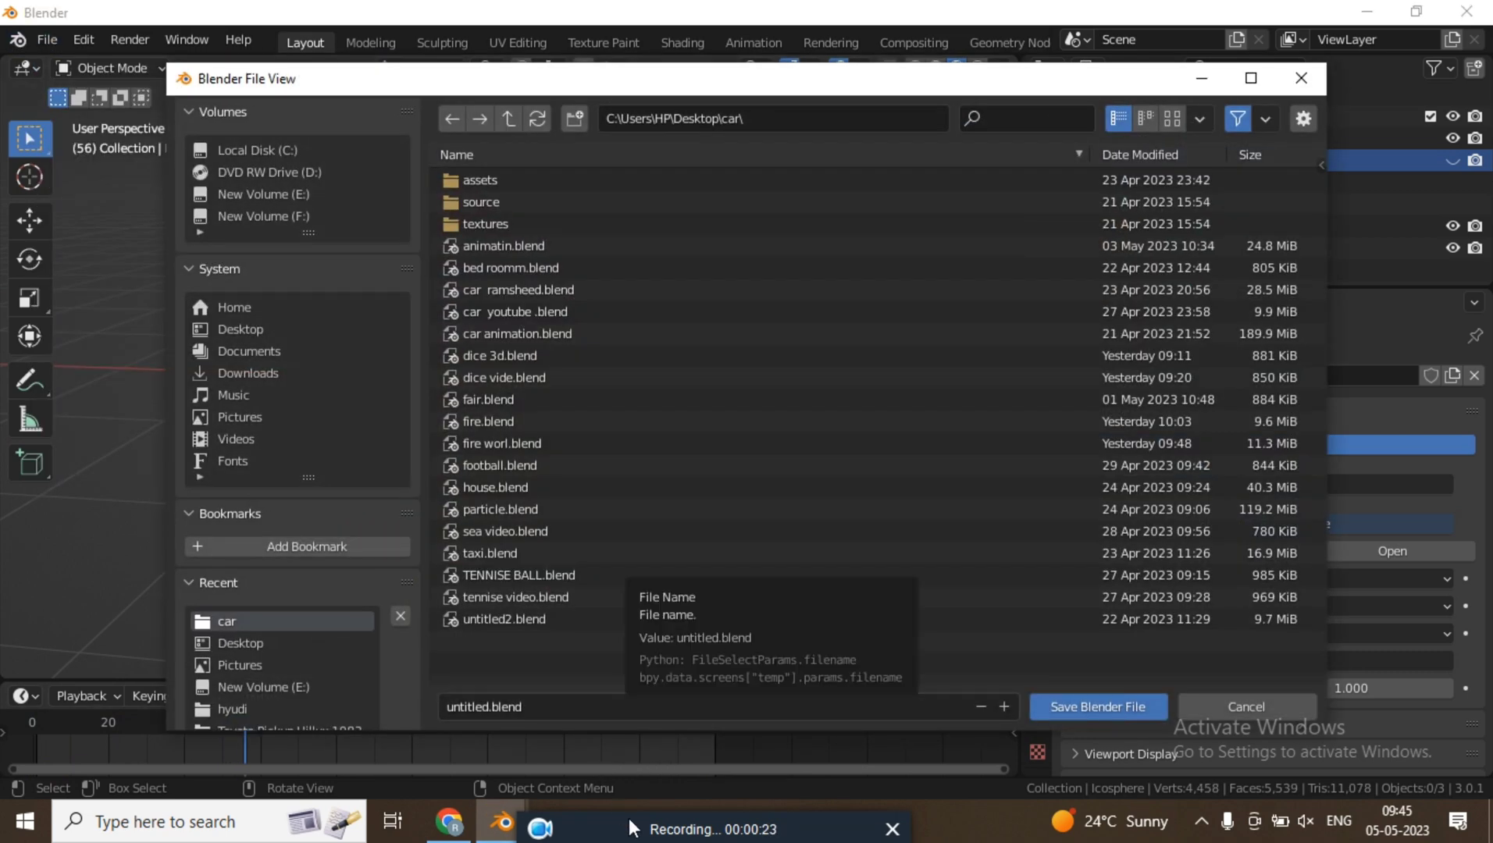
{"action": "mouse_move", "coordinate": [618, 804]}
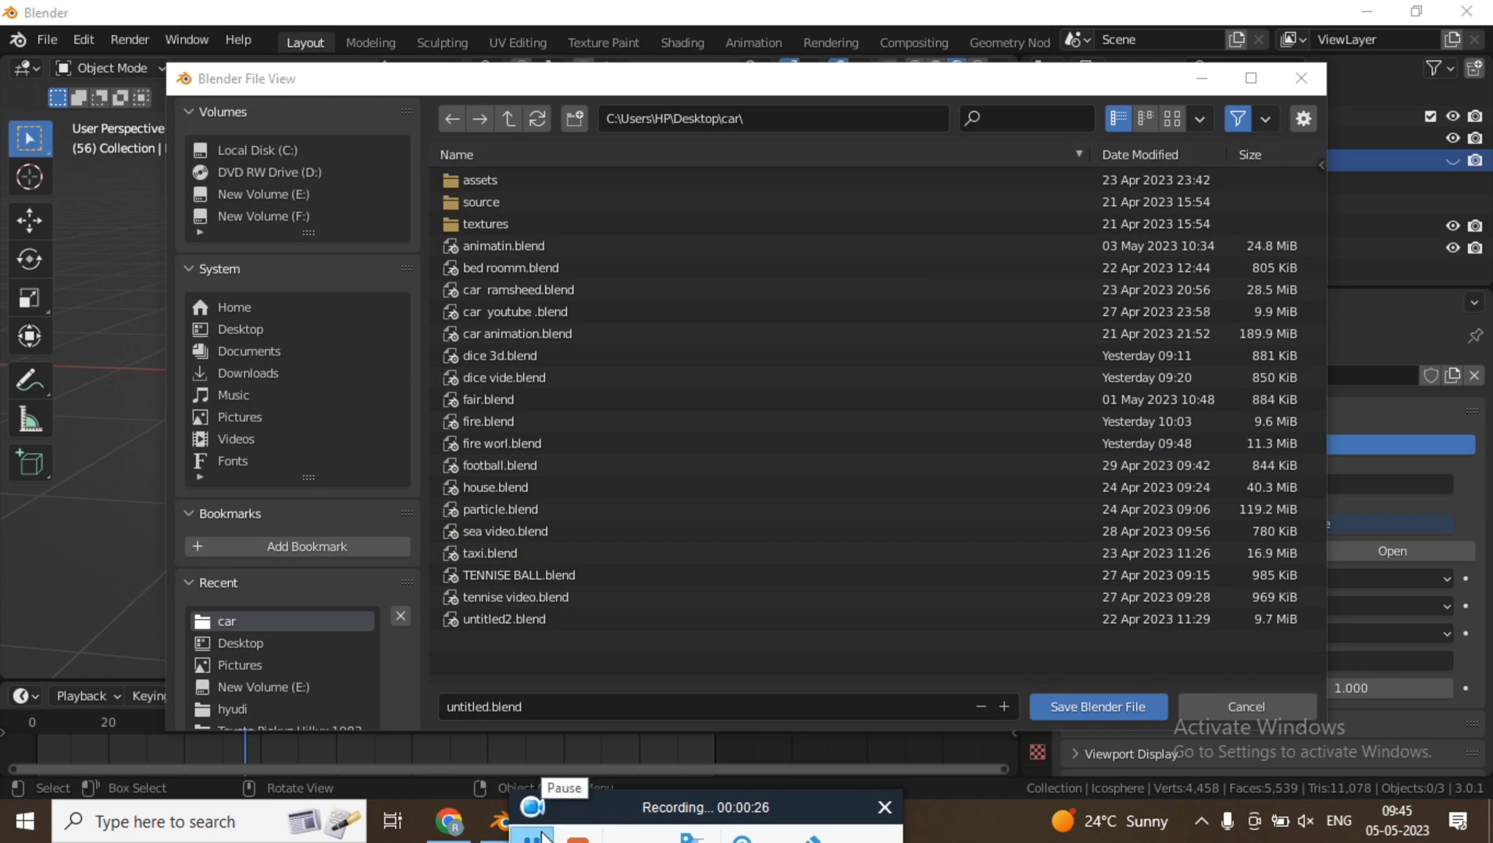
{"action": "key", "text": "Escape"}
{"action": "left_click", "coordinate": [523, 697]}
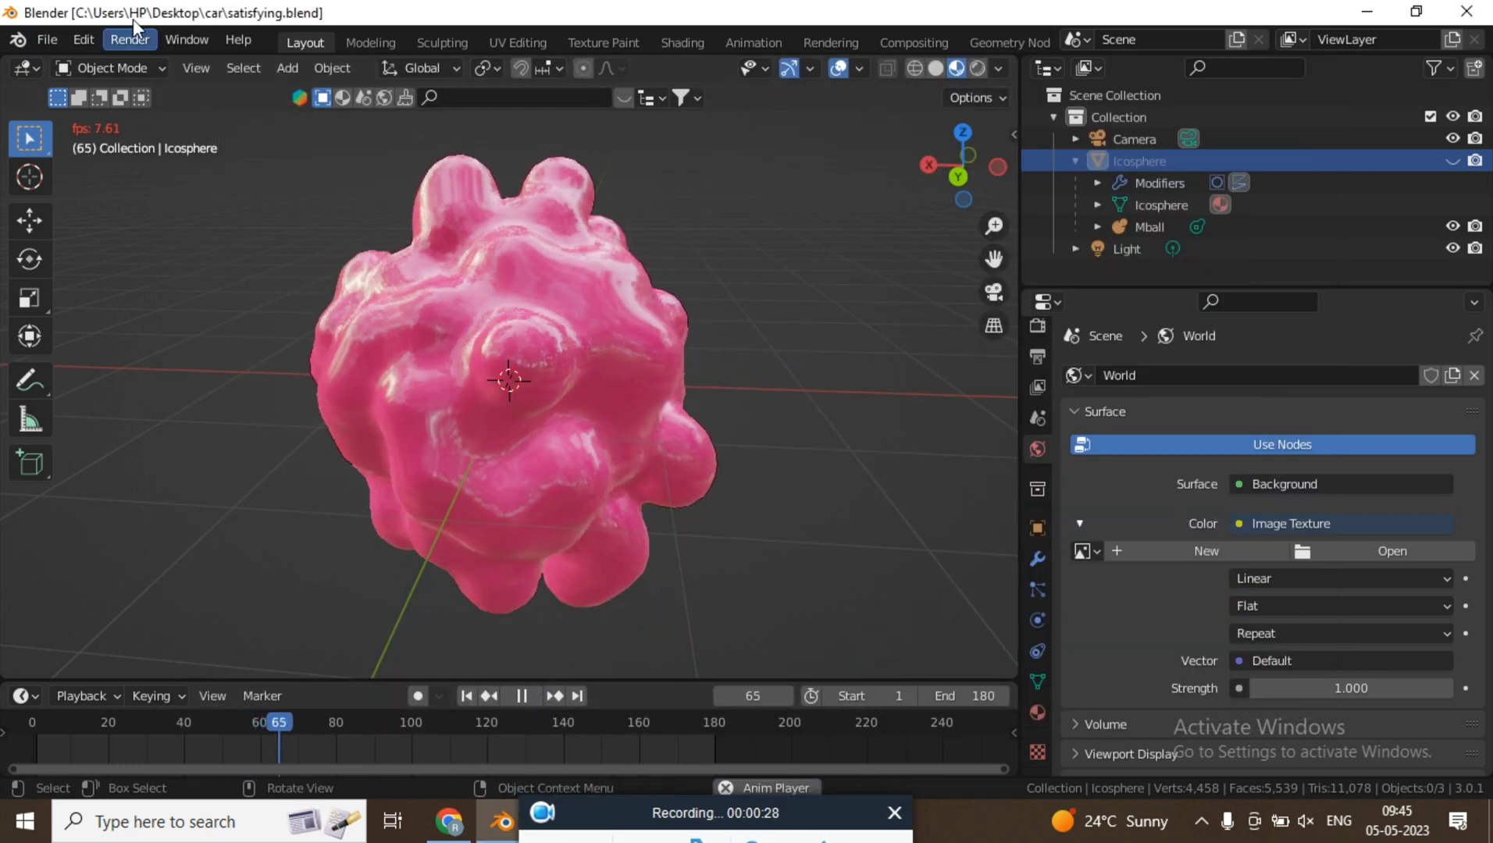
Step: Start a new General file and delete the default cube
{"action": "left_click", "coordinate": [48, 39]}
{"action": "mouse_move", "coordinate": [100, 65]}
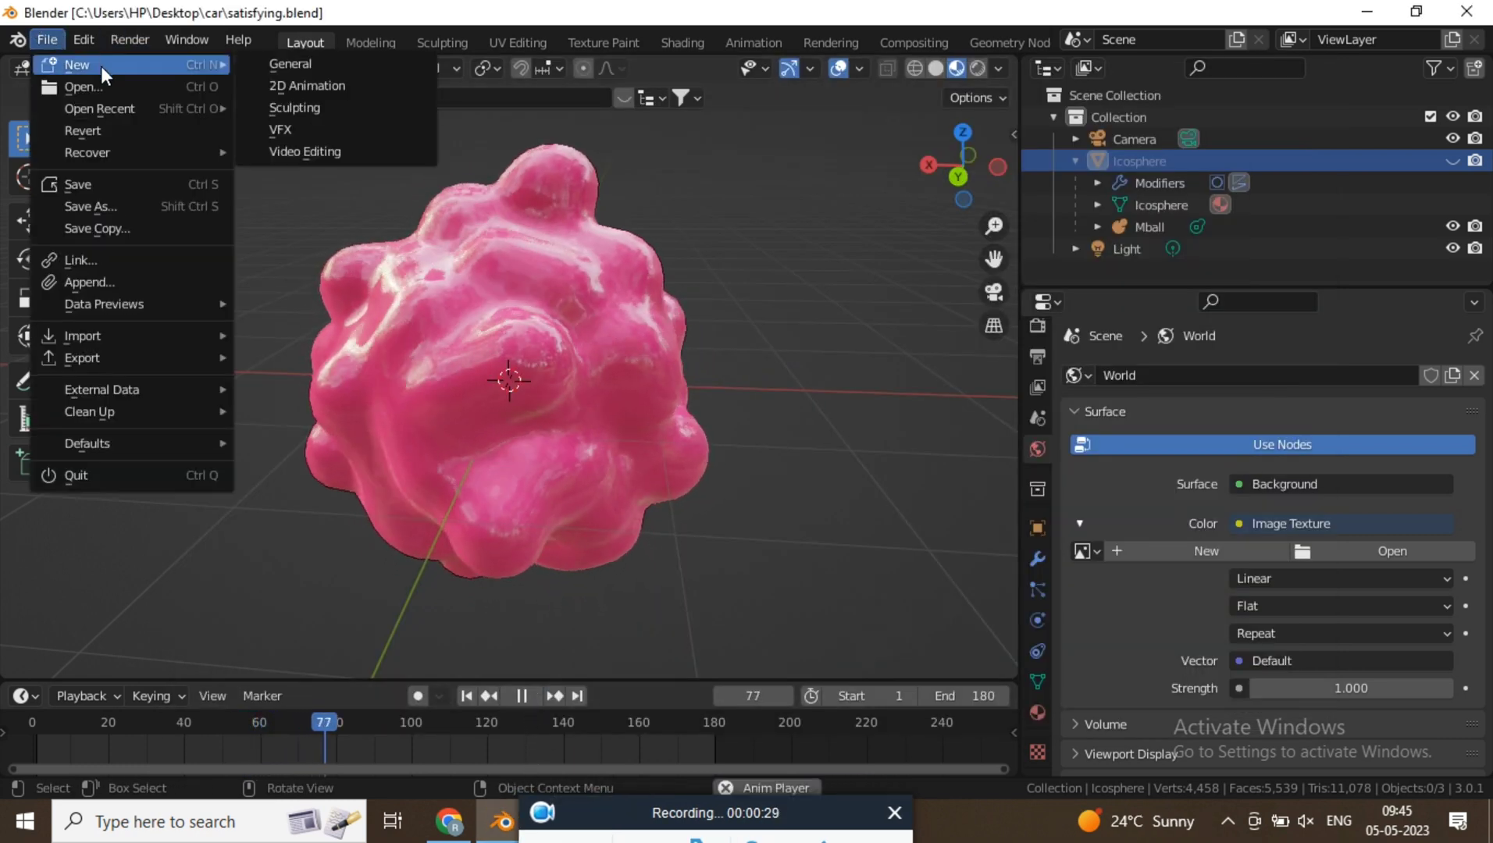
{"action": "left_click", "coordinate": [298, 64]}
{"action": "middle_click_drag", "start_coordinate": [587, 315], "coordinate": [574, 332]}
{"action": "key", "text": "x"}
{"action": "left_click", "coordinate": [526, 331]}
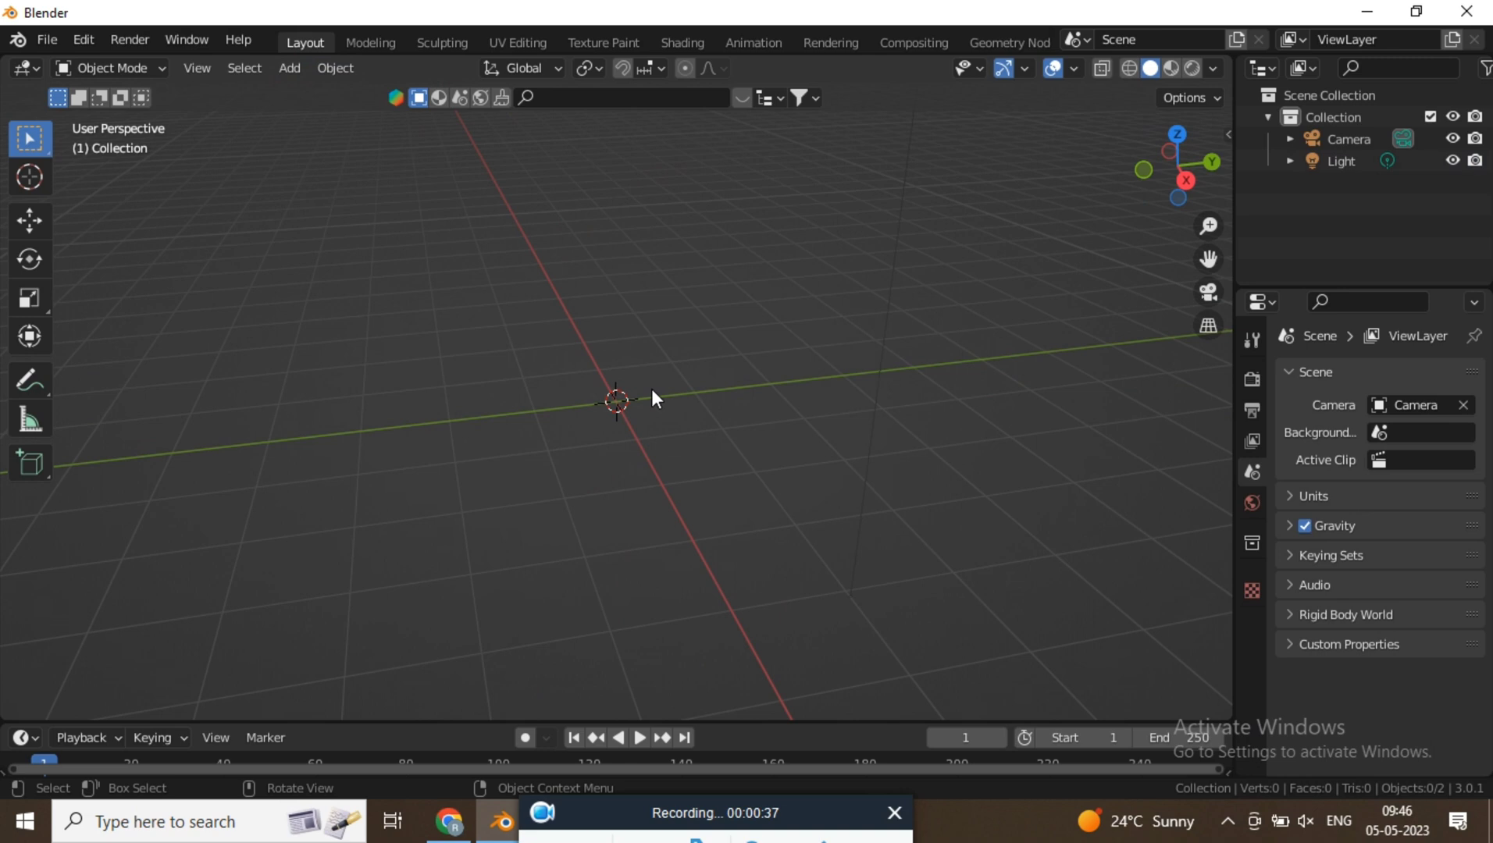
Step: Add an ico sphere mesh at the world origin
{"action": "key", "text": "shift+a"}
{"action": "mouse_move", "coordinate": [626, 326]}
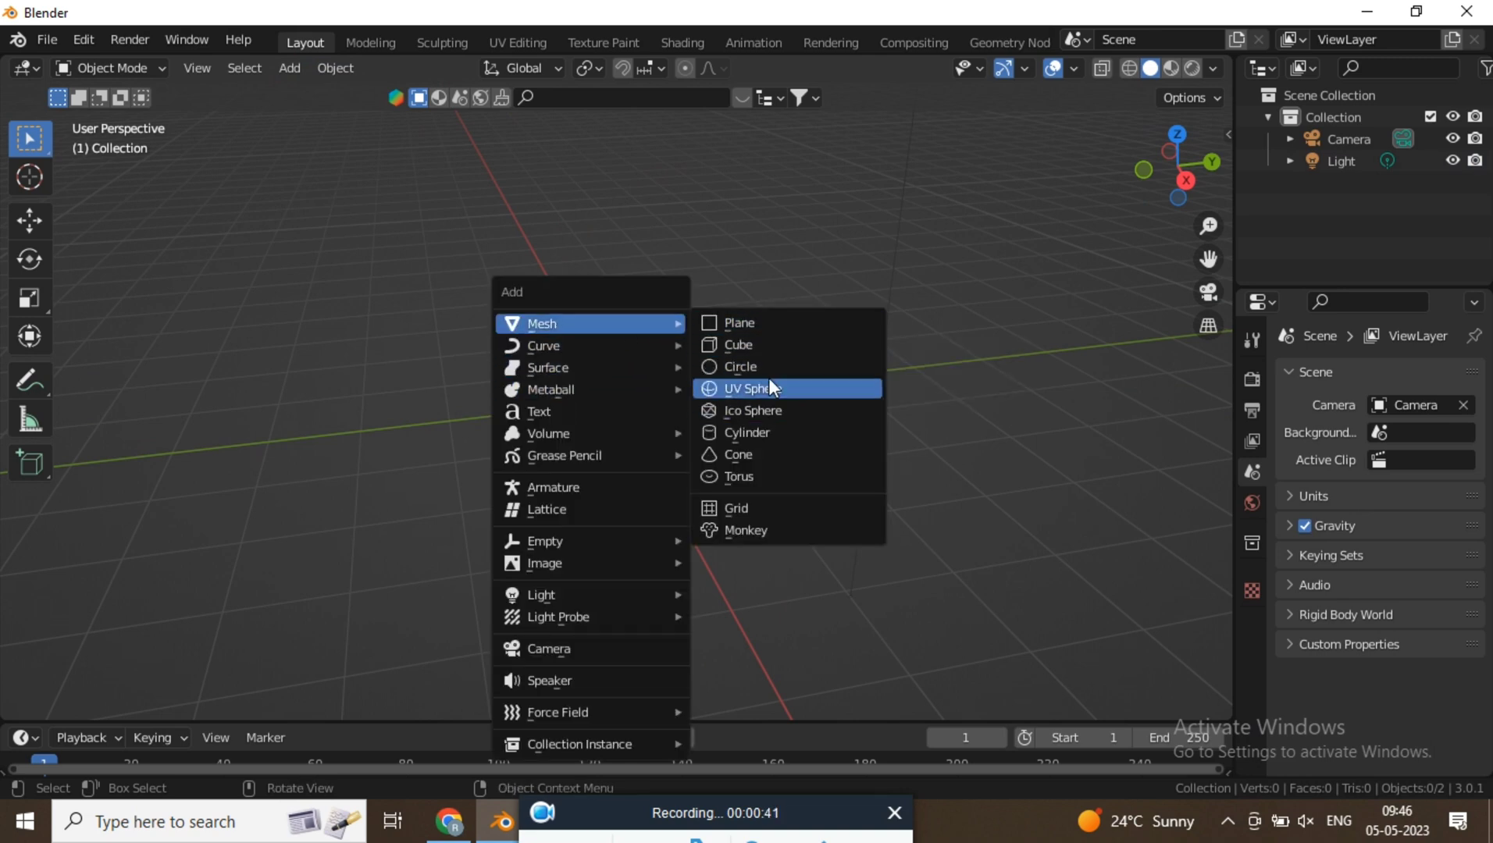
{"action": "left_click", "coordinate": [772, 408]}
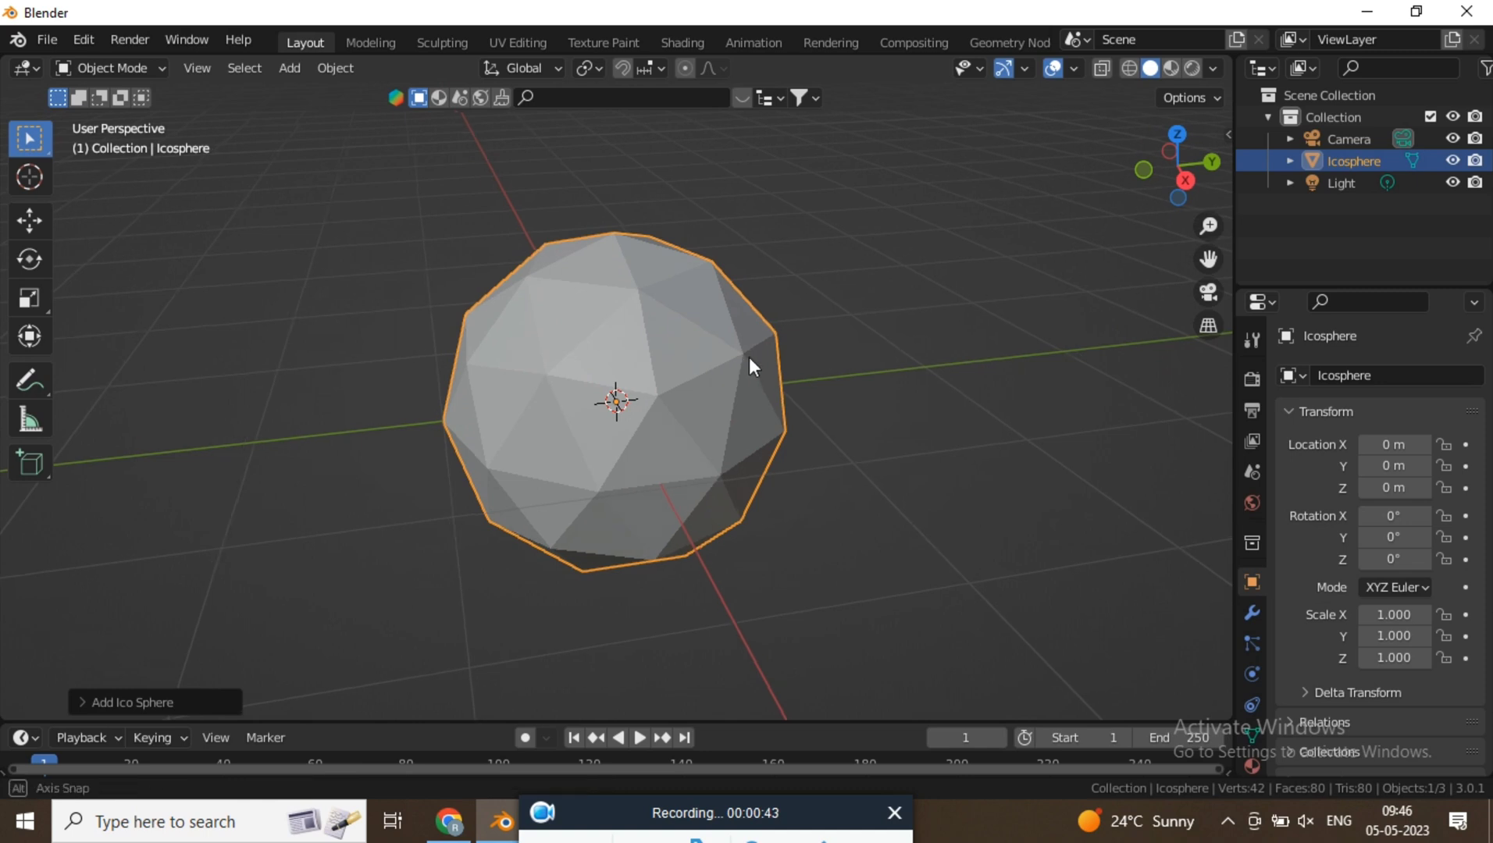
{"action": "middle_click_drag", "start_coordinate": [749, 357], "coordinate": [775, 349]}
{"action": "scroll", "coordinate": [803, 348], "scroll_direction": "up", "scroll_amount": 4}
{"action": "scroll", "coordinate": [803, 349], "scroll_direction": "down", "scroll_amount": 4}
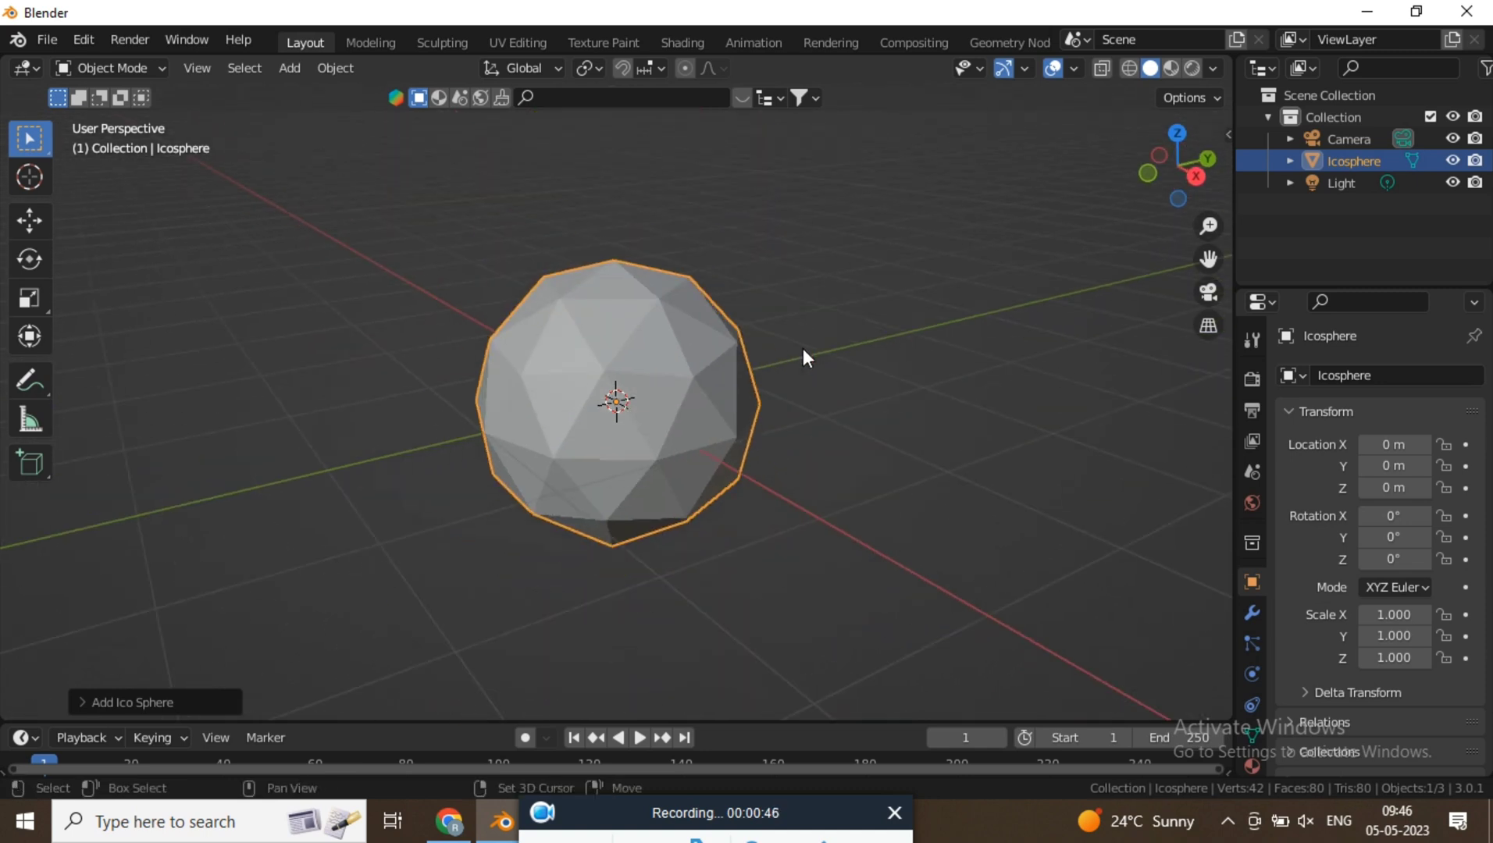
Step: Add a Ball metaball at the same location as the icosphere
{"action": "key", "text": "shift+a"}
{"action": "mouse_move", "coordinate": [802, 349]}
{"action": "mouse_move", "coordinate": [796, 413]}
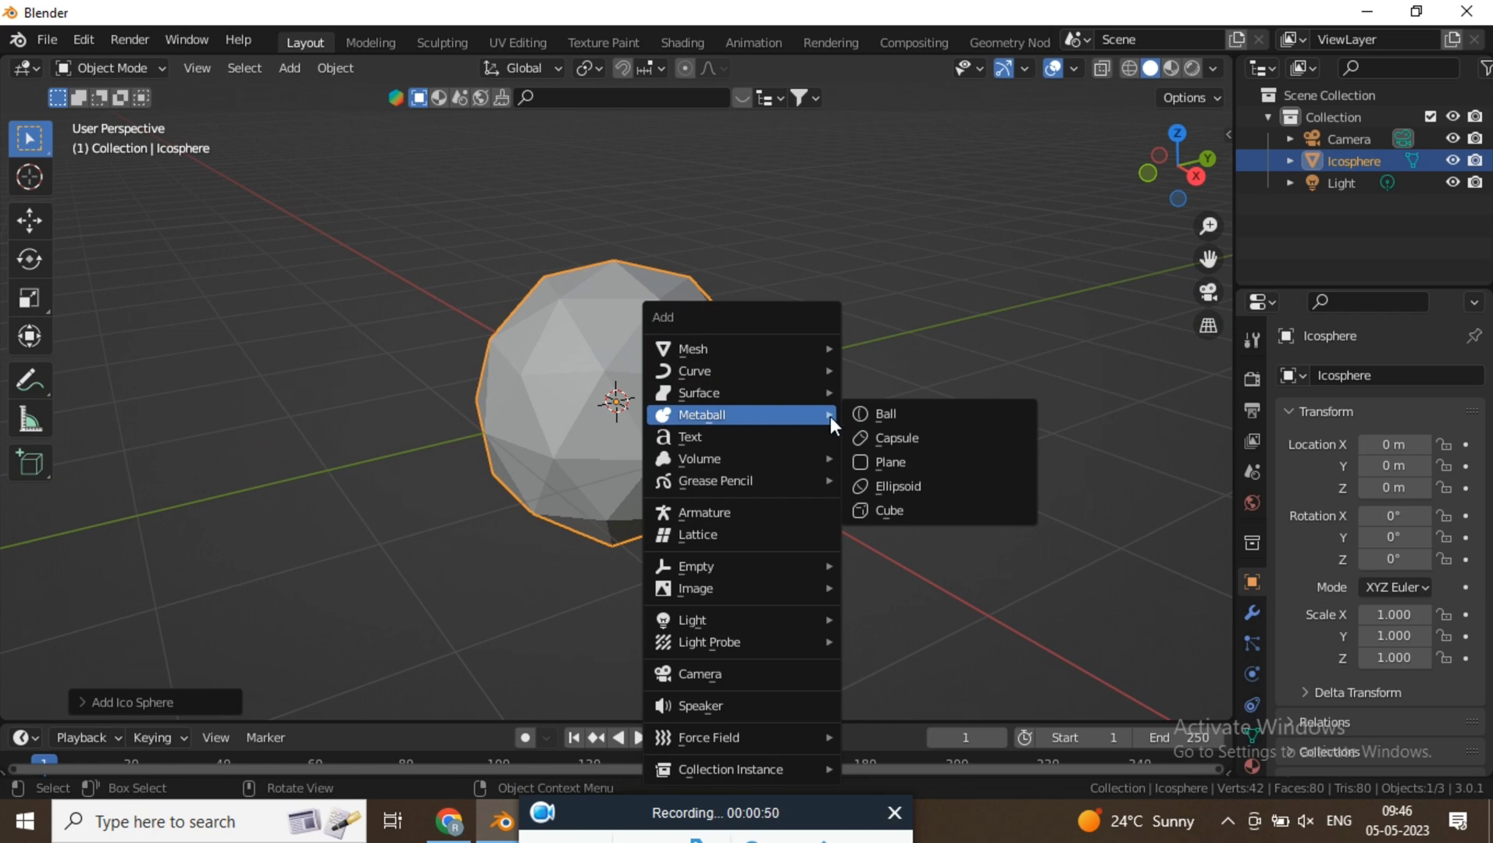
{"action": "left_click", "coordinate": [907, 416]}
{"action": "scroll", "coordinate": [853, 400], "scroll_direction": "down", "scroll_amount": 2}
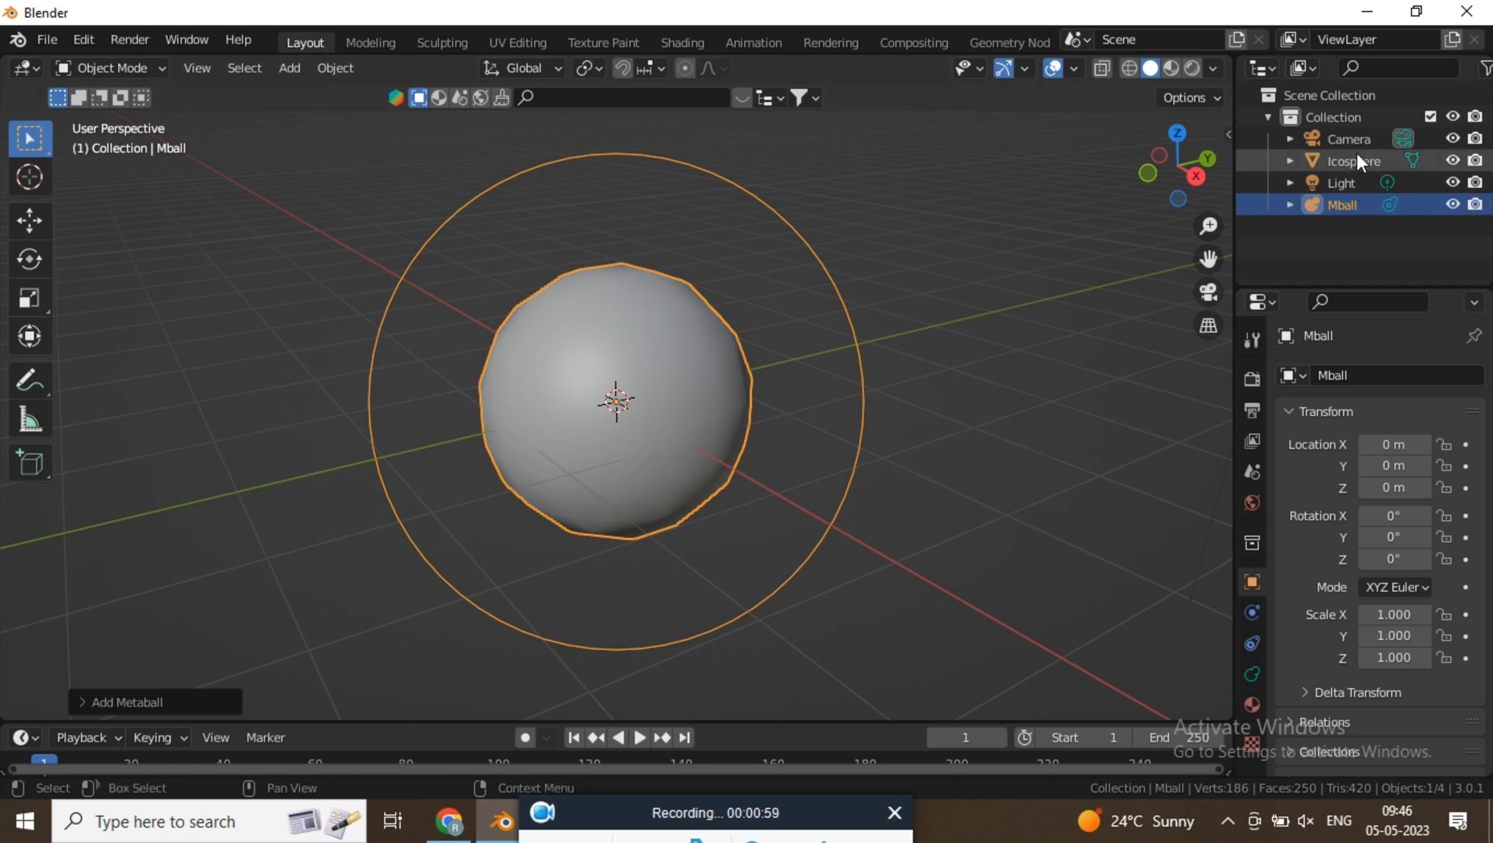
Step: Parent the metaball to the icosphere with the Object option and expand the icosphere's hierarchy
{"action": "left_click", "coordinate": [1271, 67]}
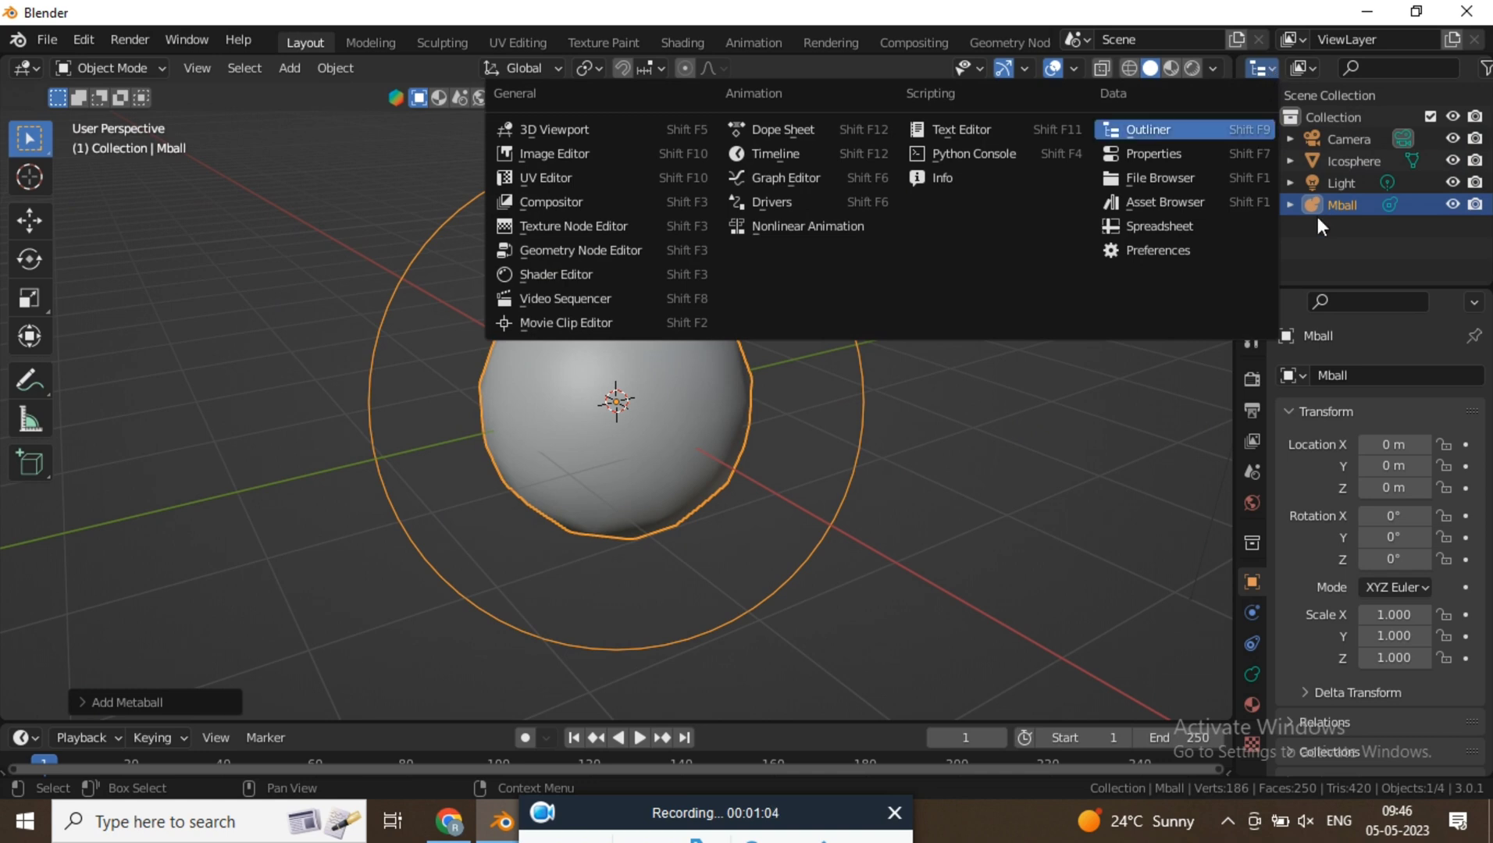
{"action": "left_click", "coordinate": [1371, 238]}
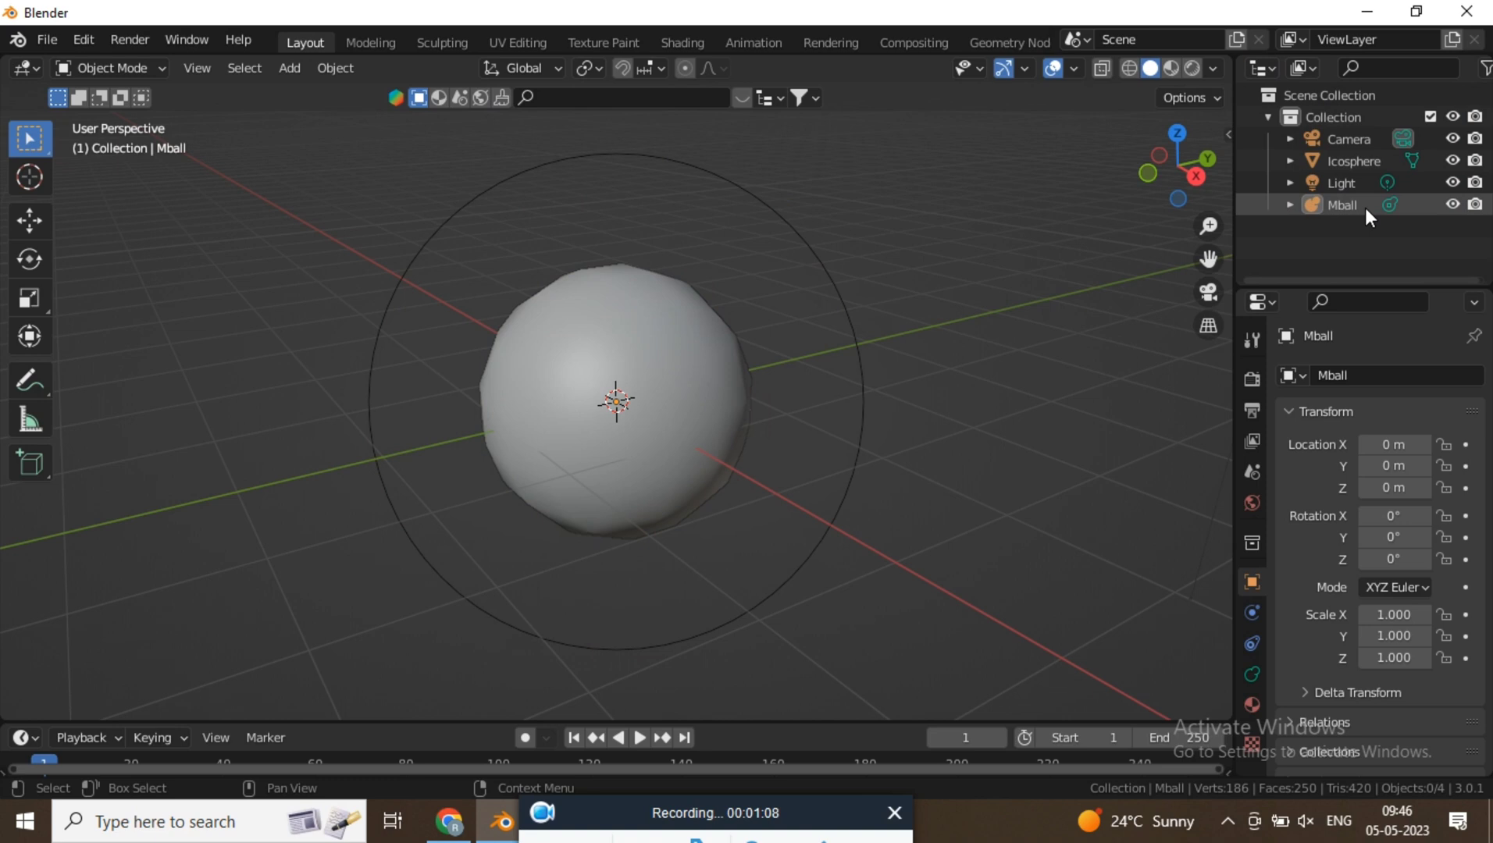
{"action": "left_click", "coordinate": [1325, 205]}
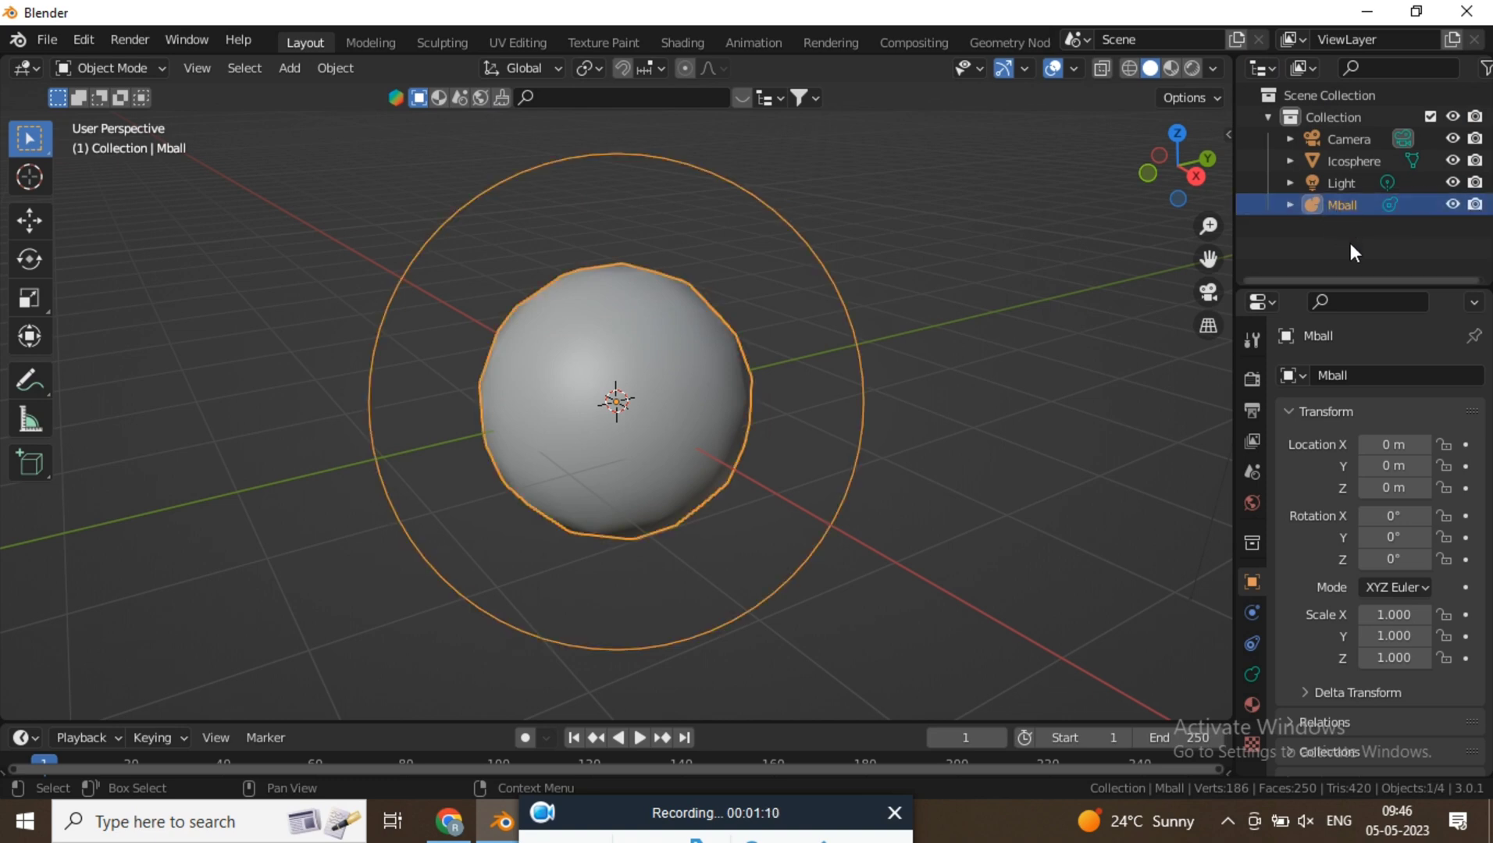
{"action": "left_click", "coordinate": [1330, 160], "text": "ctrl"}
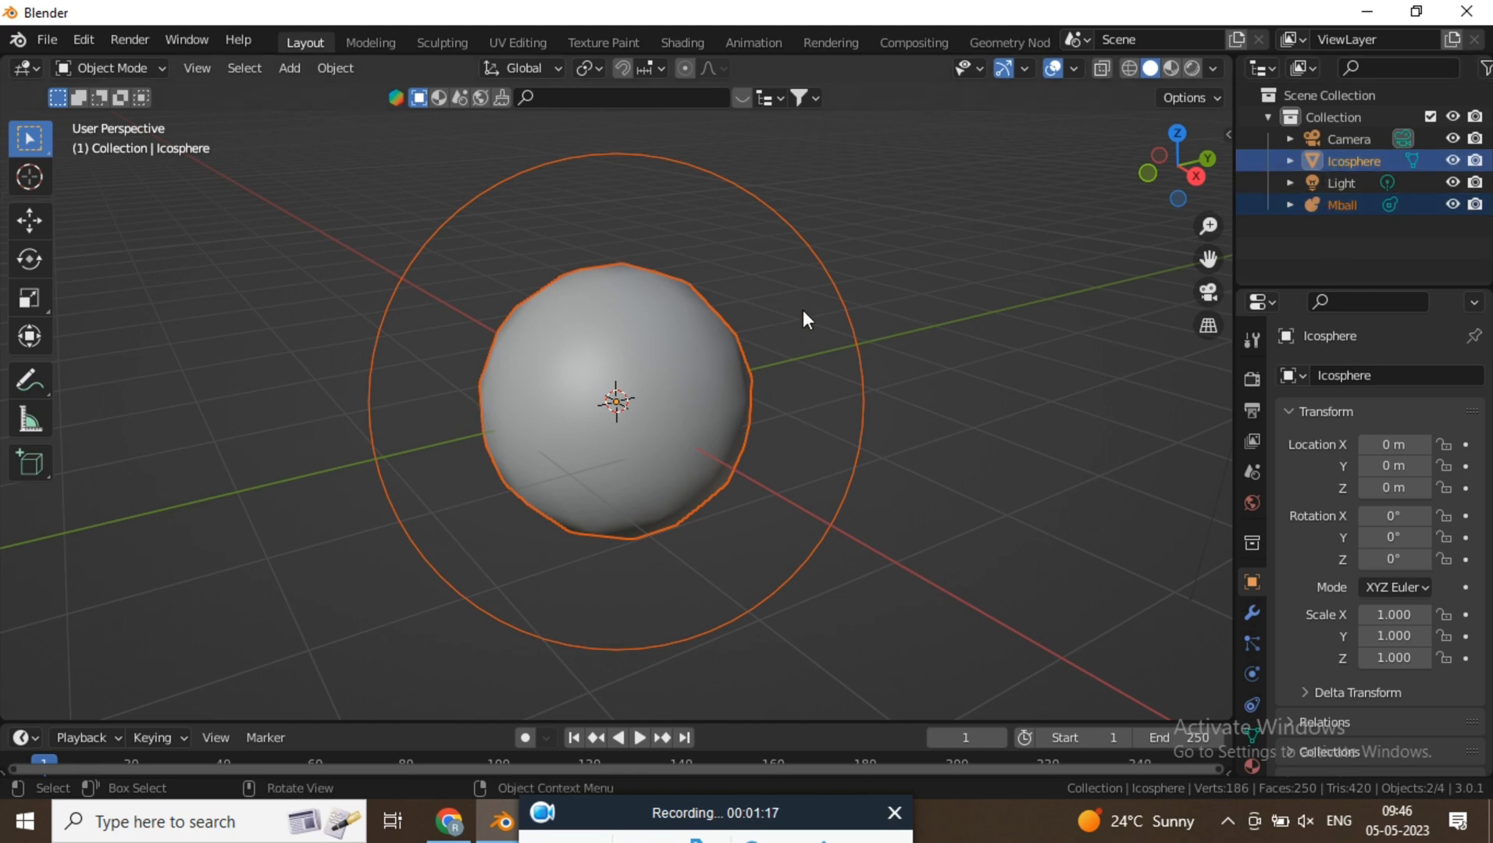
{"action": "key", "text": "ctrl+p"}
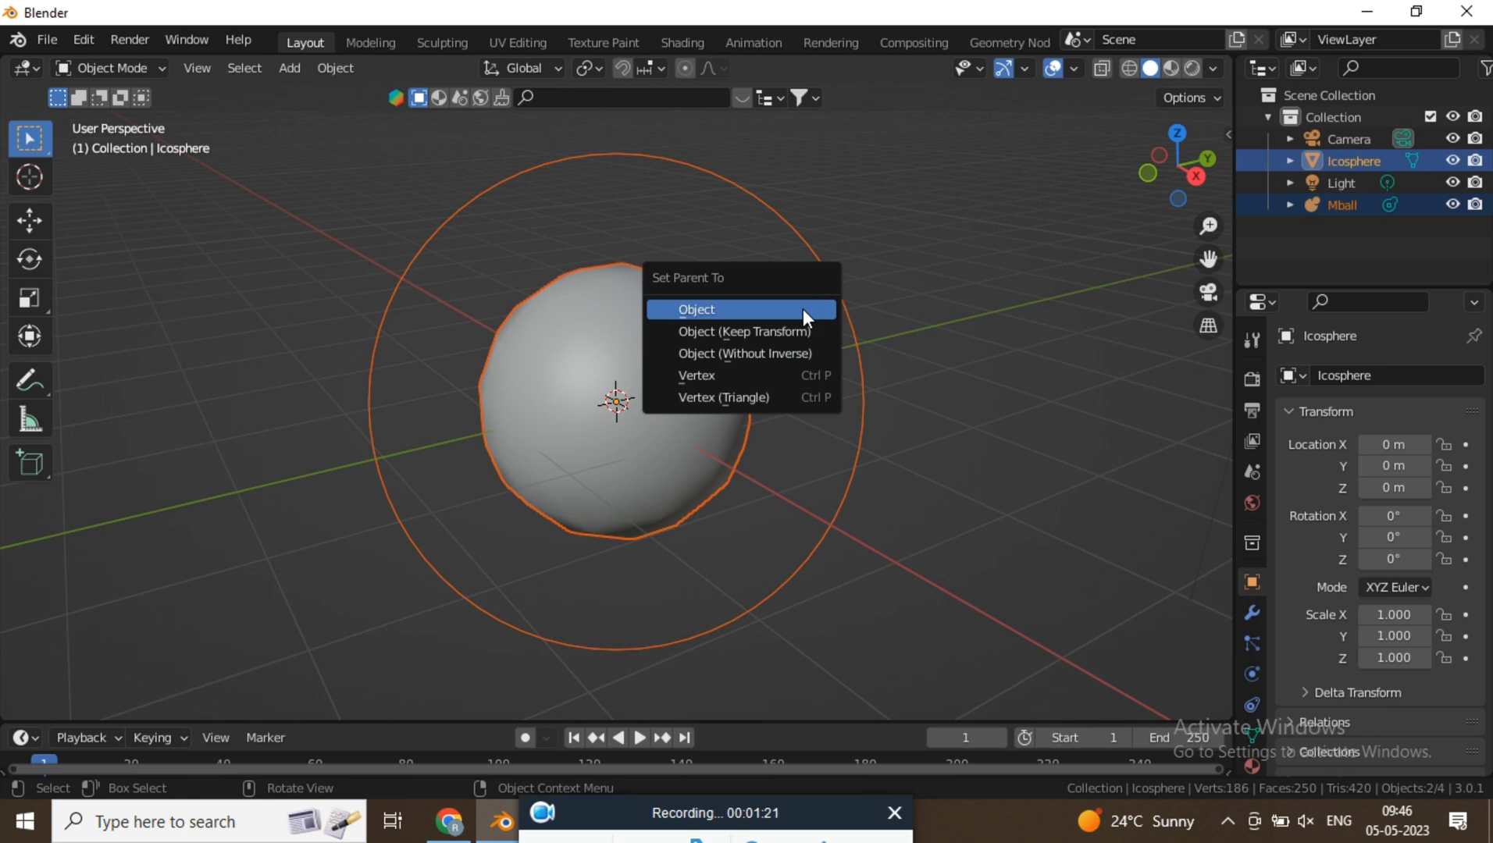
{"action": "left_click", "coordinate": [805, 312]}
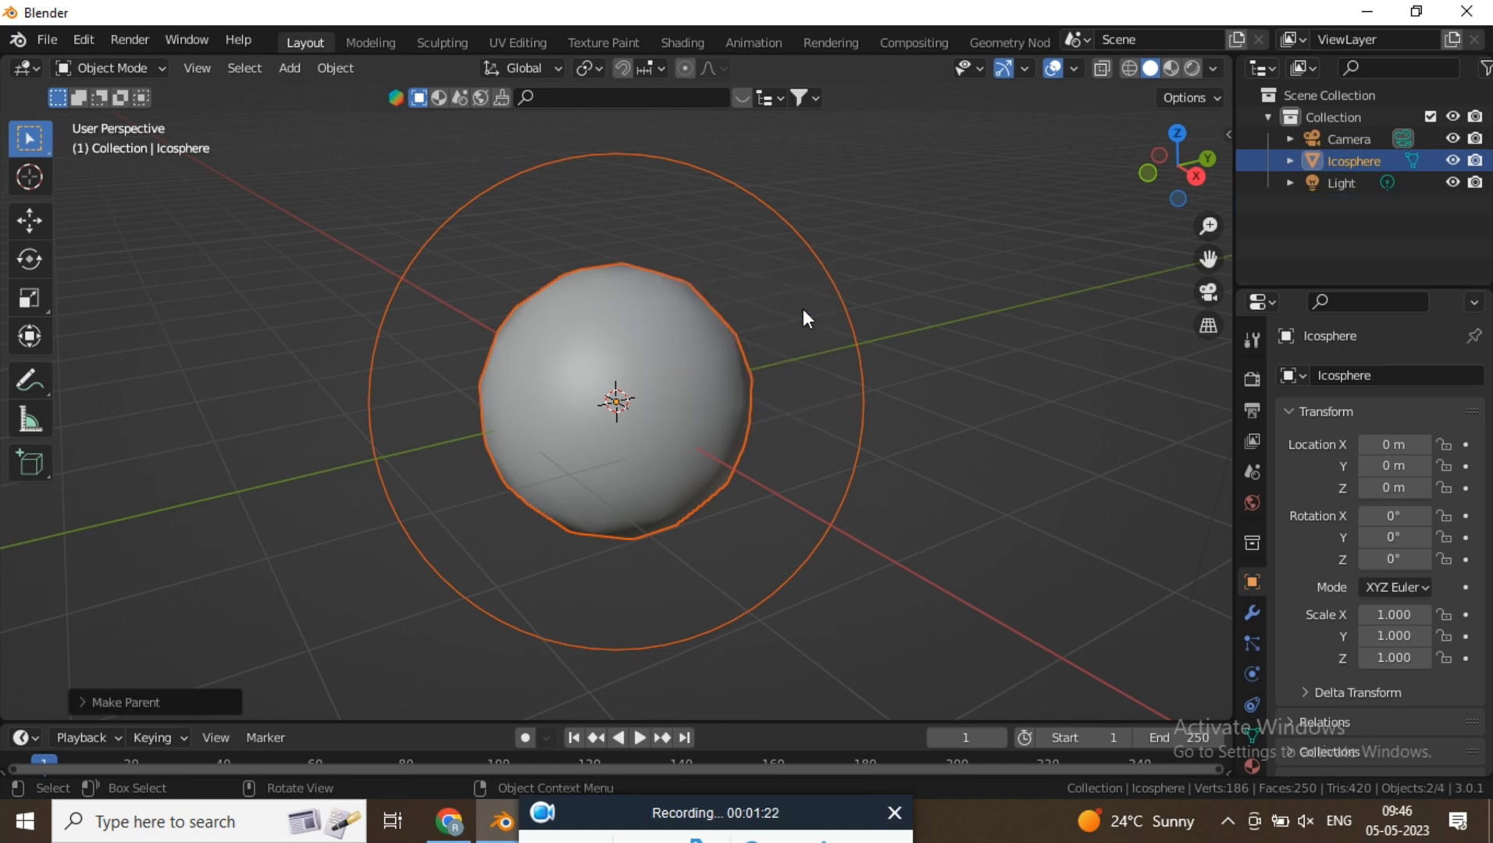
{"action": "left_click", "coordinate": [1287, 160]}
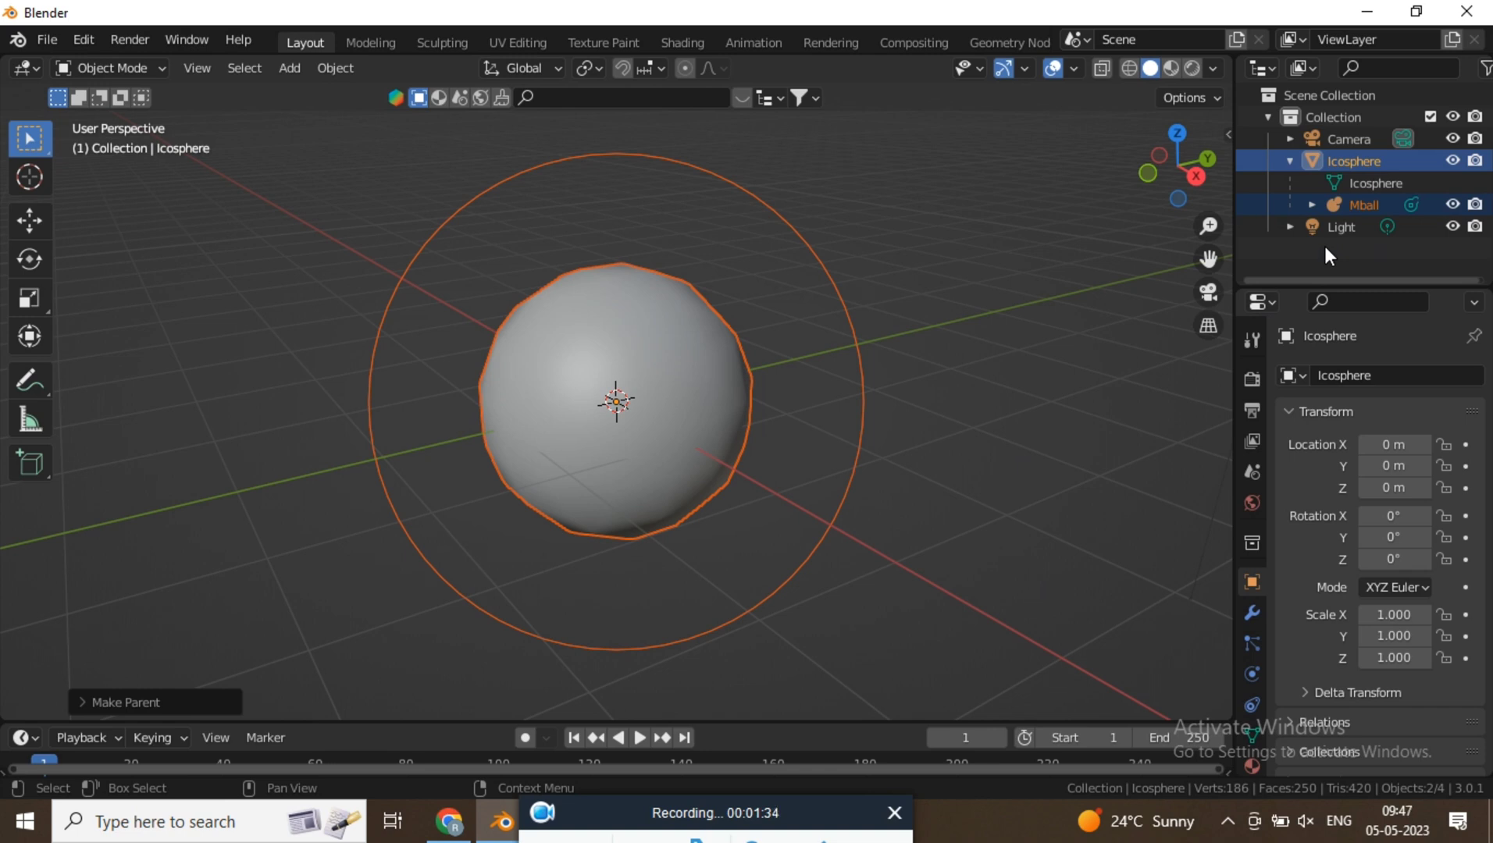
Step: Scale the metaball down uniformly to about 0.565 so it fits inside the icosphere
{"action": "left_click", "coordinate": [1384, 162]}
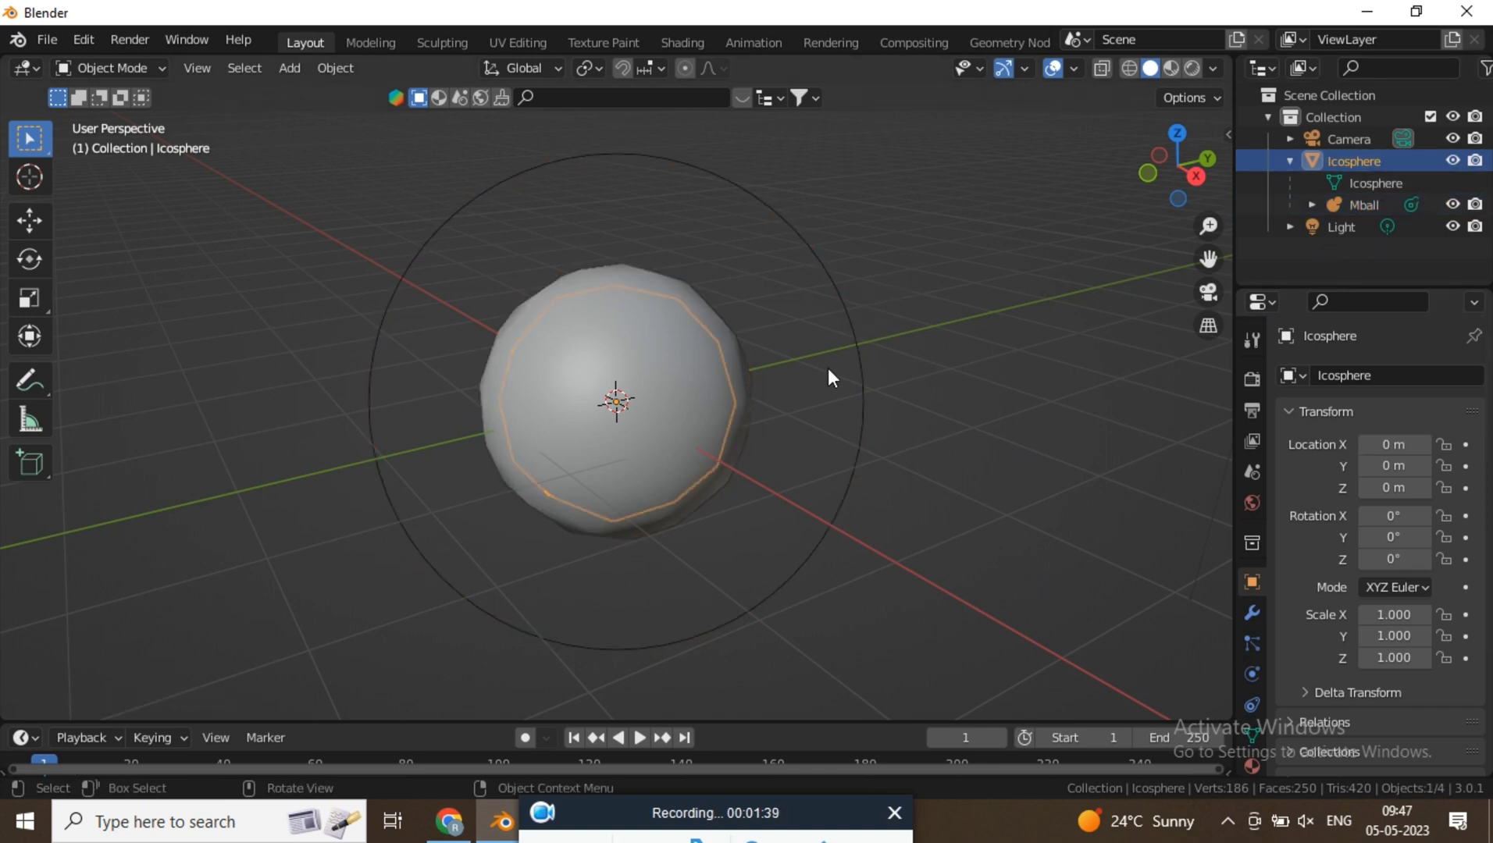
{"action": "left_click", "coordinate": [1363, 203]}
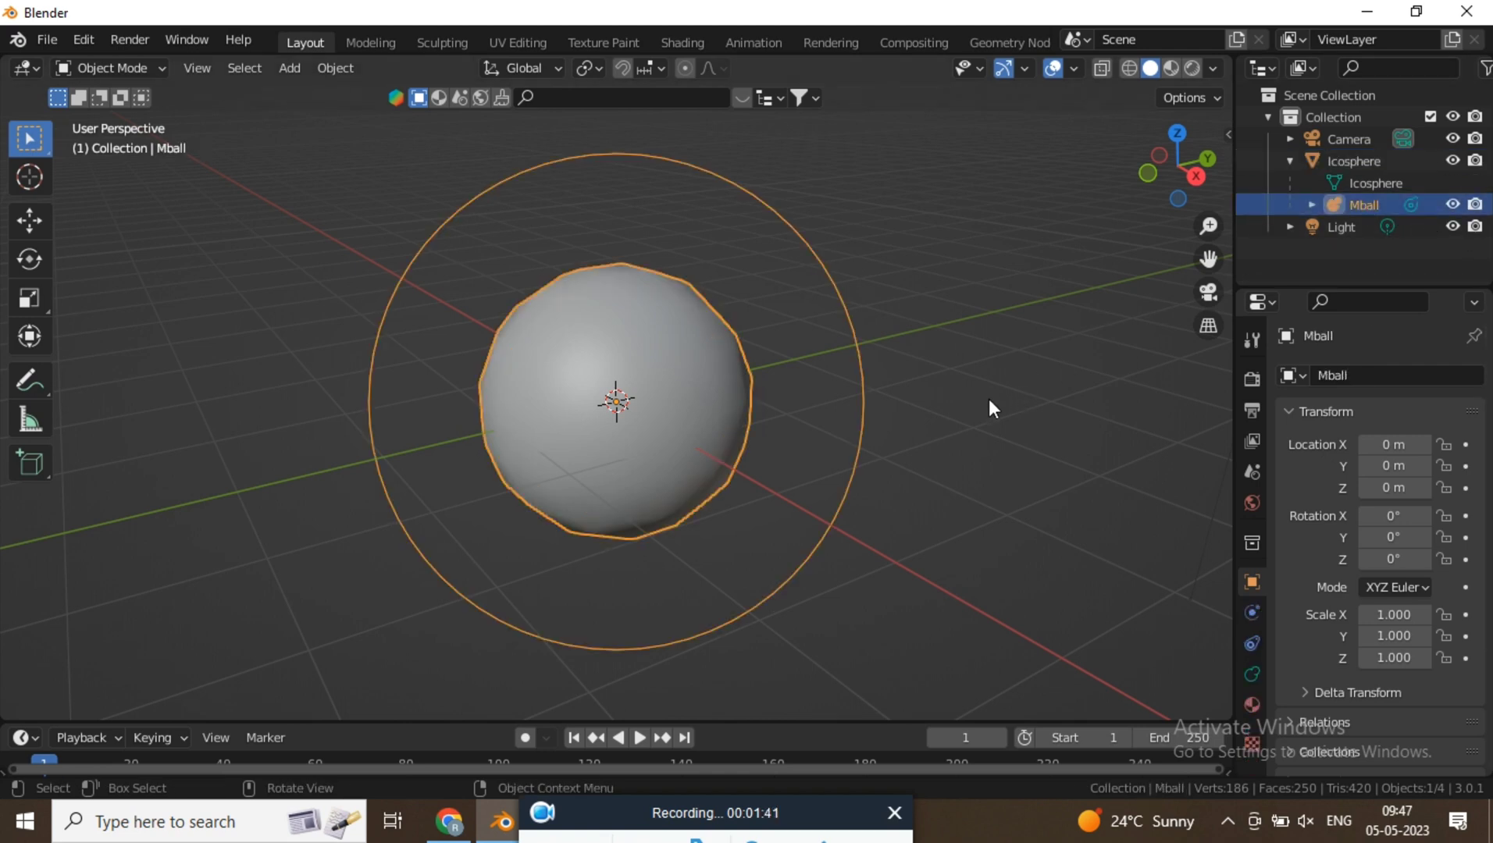
{"action": "key", "text": "s"}
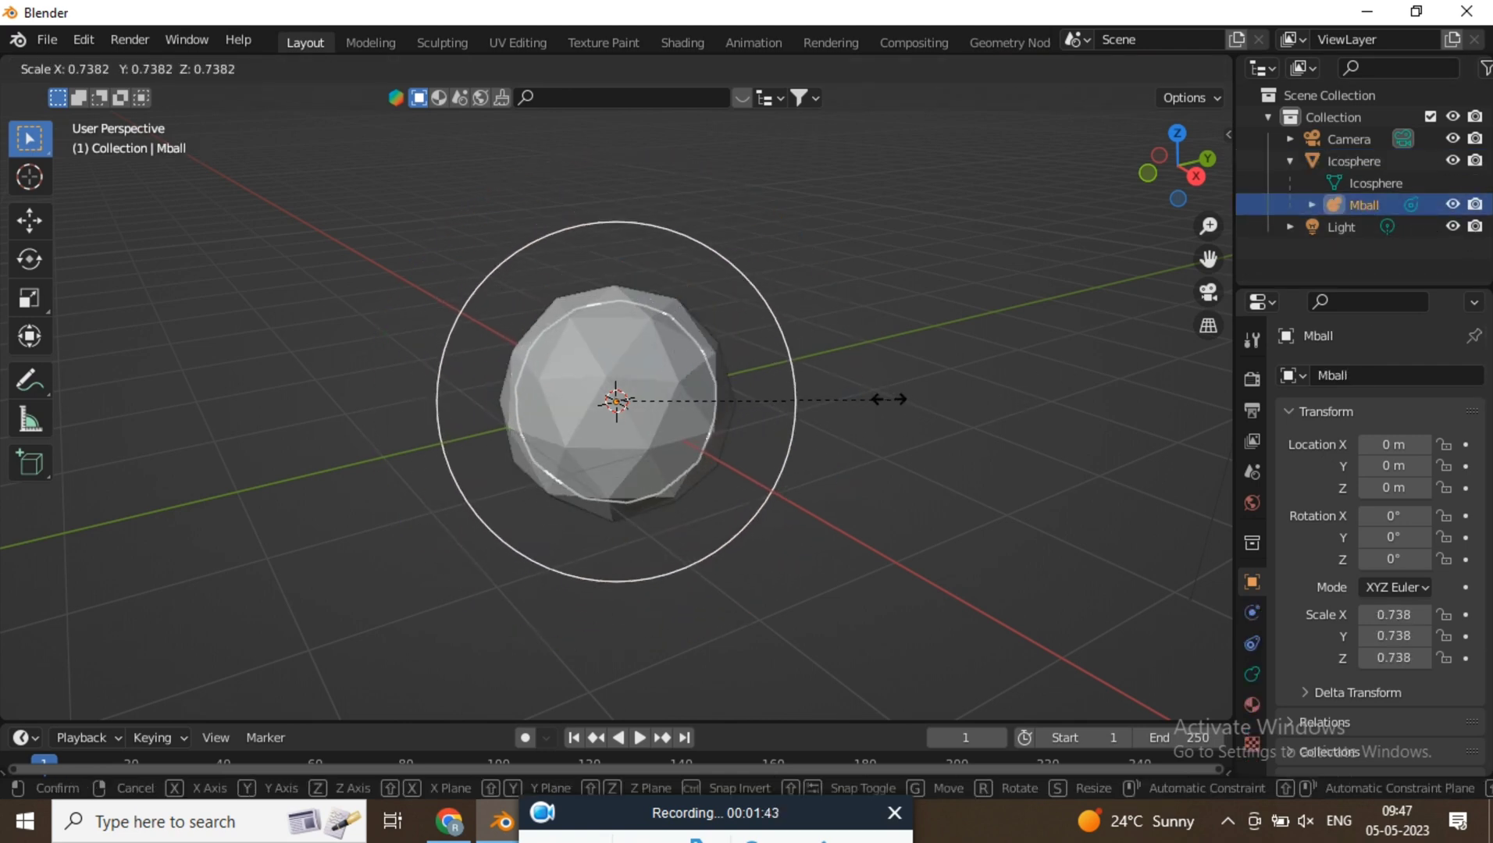
{"action": "left_click", "coordinate": [827, 399]}
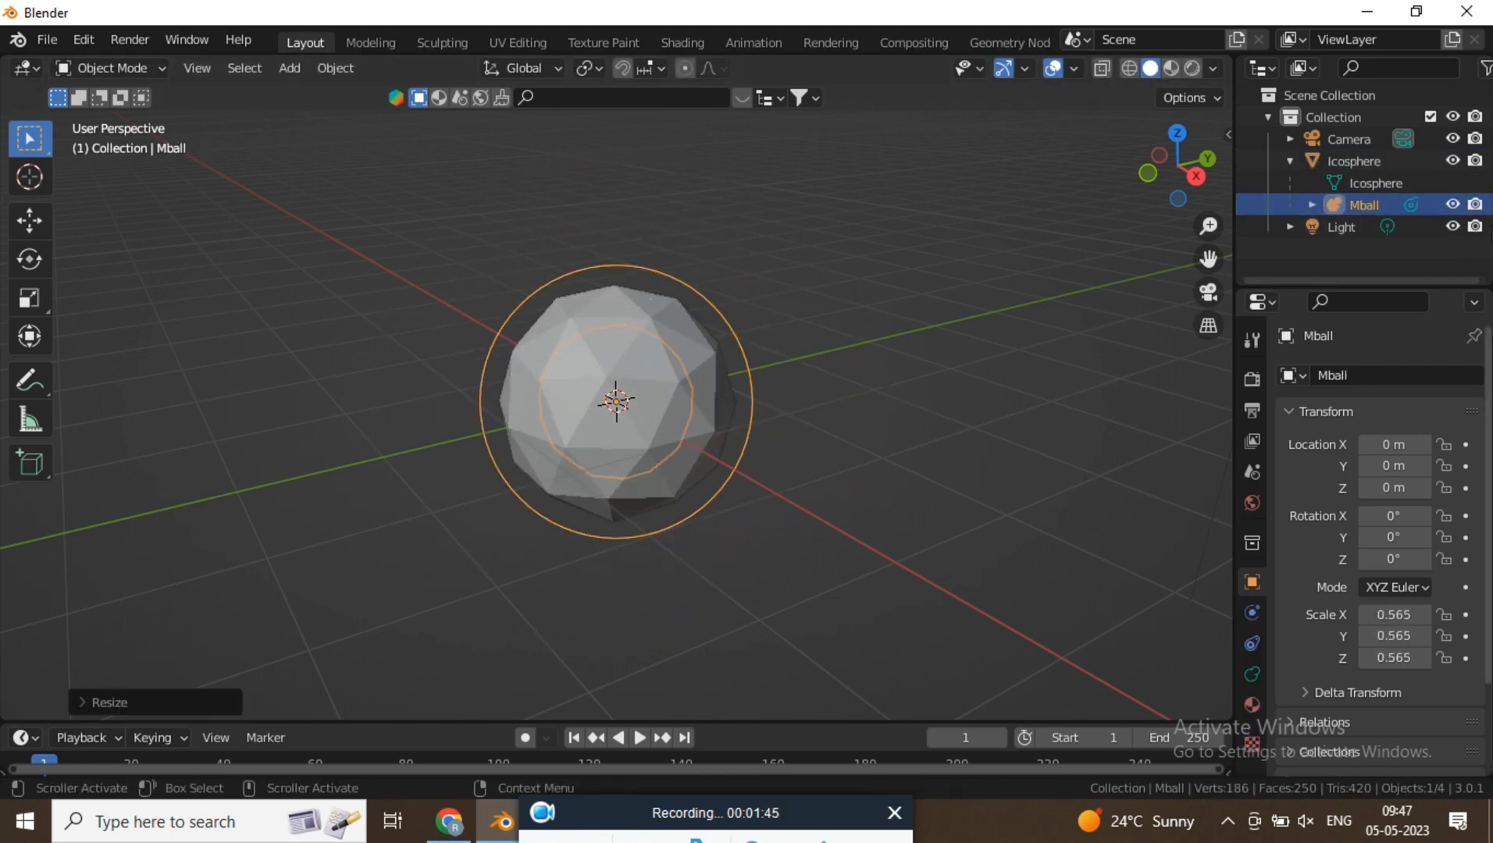
Step: Create a new material on the icosphere with a blue base color of about H 0.664, S 0.988, V 0.800
{"action": "left_click", "coordinate": [1328, 163]}
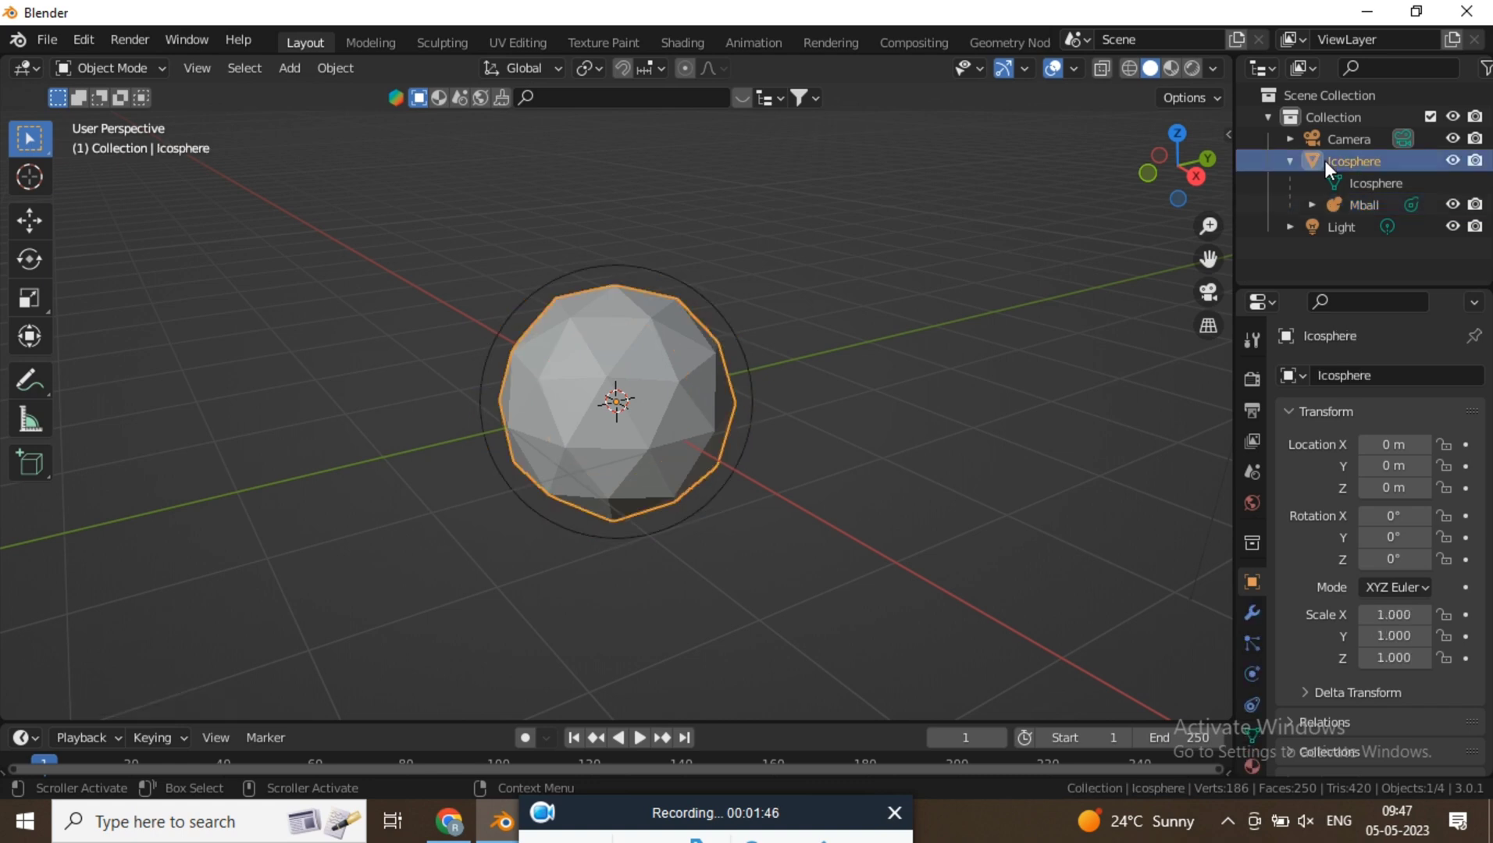
{"action": "left_click", "coordinate": [1254, 766]}
{"action": "left_click", "coordinate": [1398, 473]}
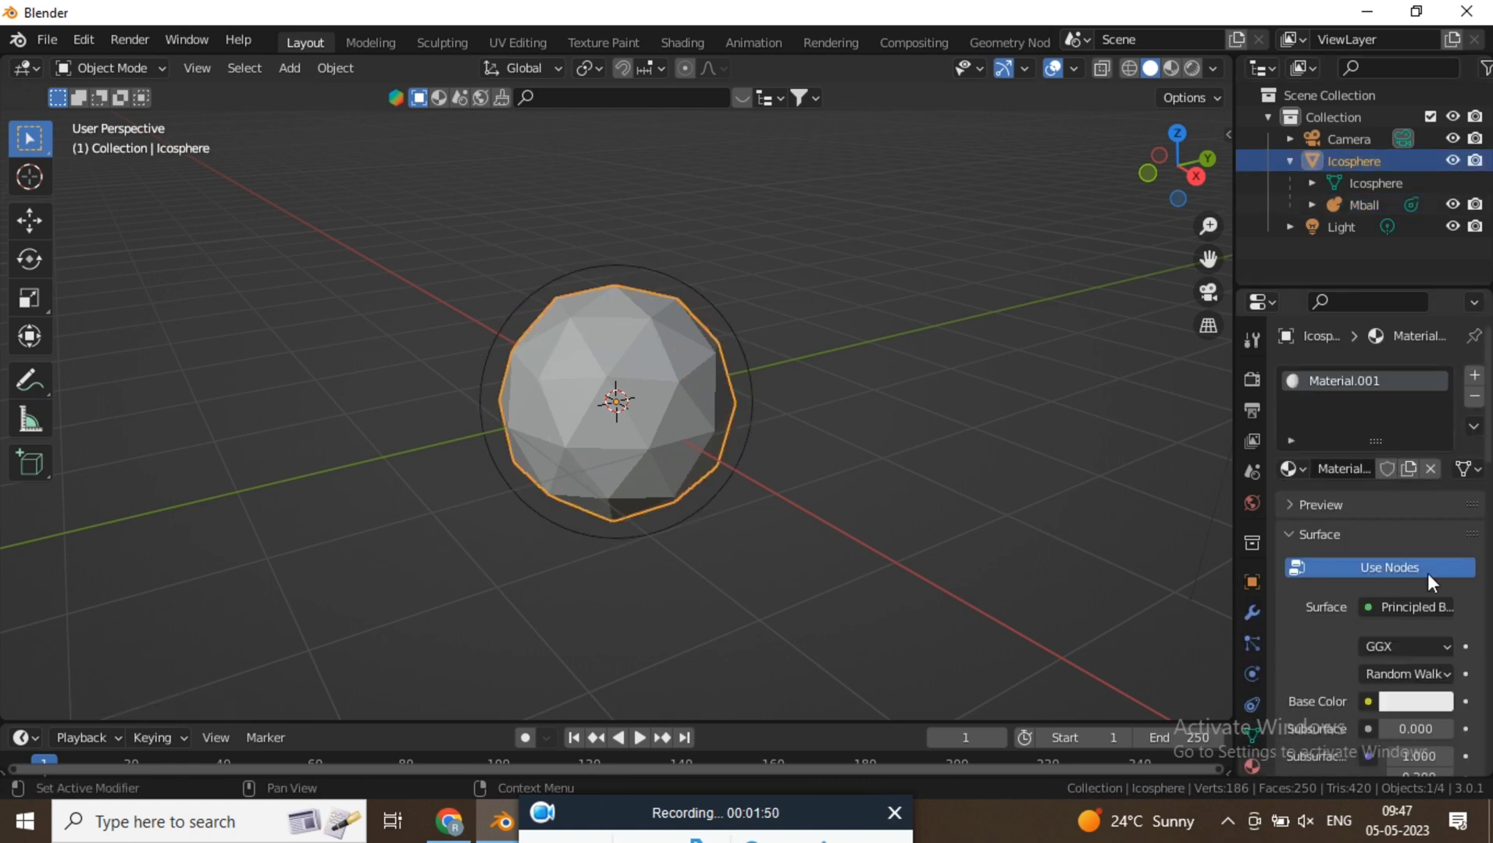
{"action": "left_click", "coordinate": [1421, 701]}
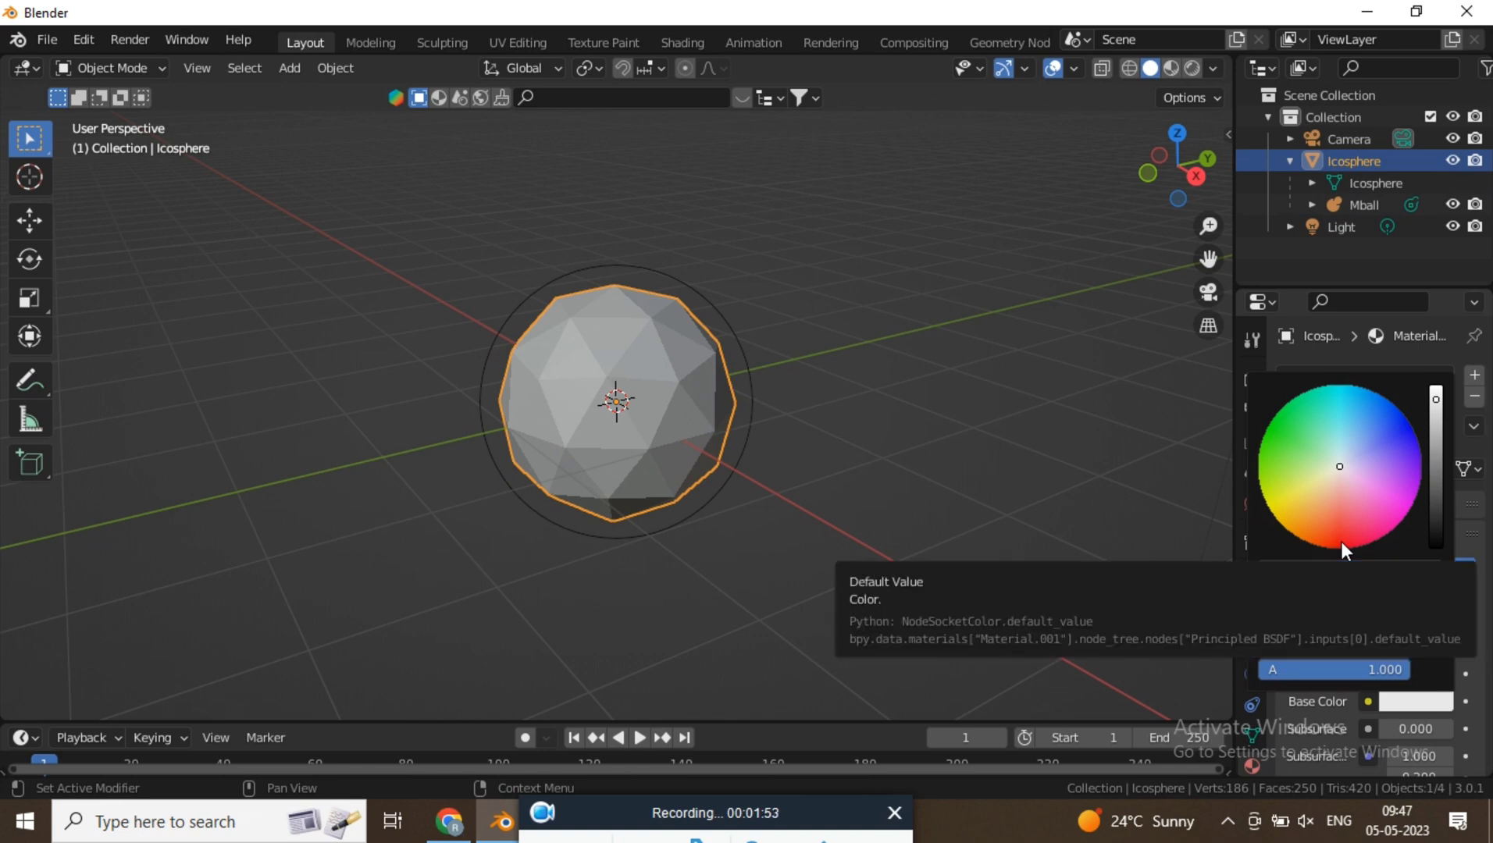
{"action": "left_click", "coordinate": [1340, 542]}
{"action": "left_click", "coordinate": [1401, 426]}
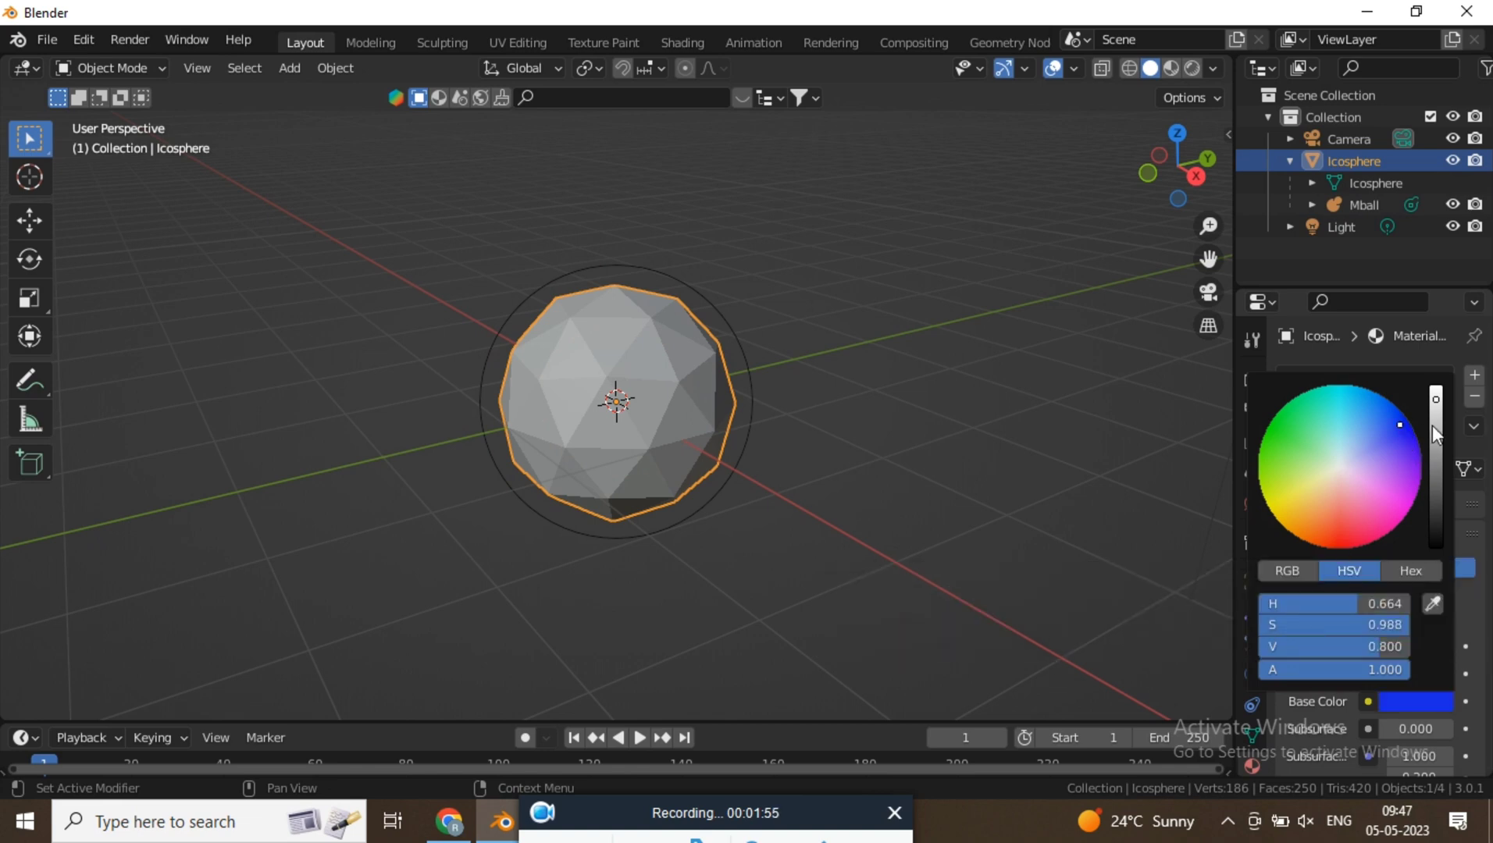
Step: Set the material's roughness to 0.05 and show the viewport in Material Preview shading
{"action": "scroll", "coordinate": [1284, 617], "scroll_direction": "down", "scroll_amount": 5}
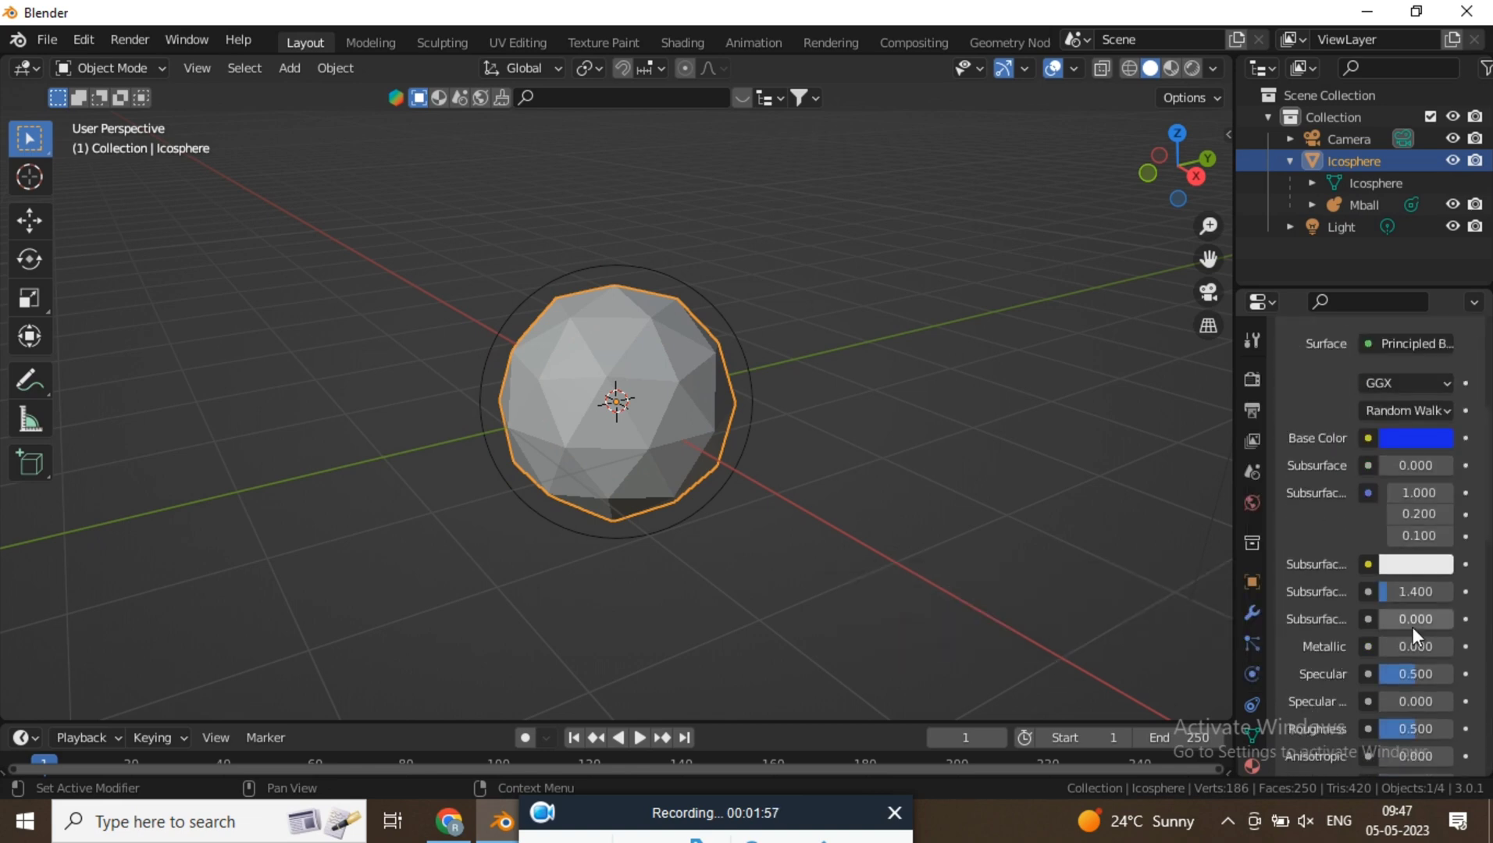
{"action": "scroll", "coordinate": [1413, 672], "scroll_direction": "down", "scroll_amount": 5}
{"action": "left_click", "coordinate": [1399, 553]}
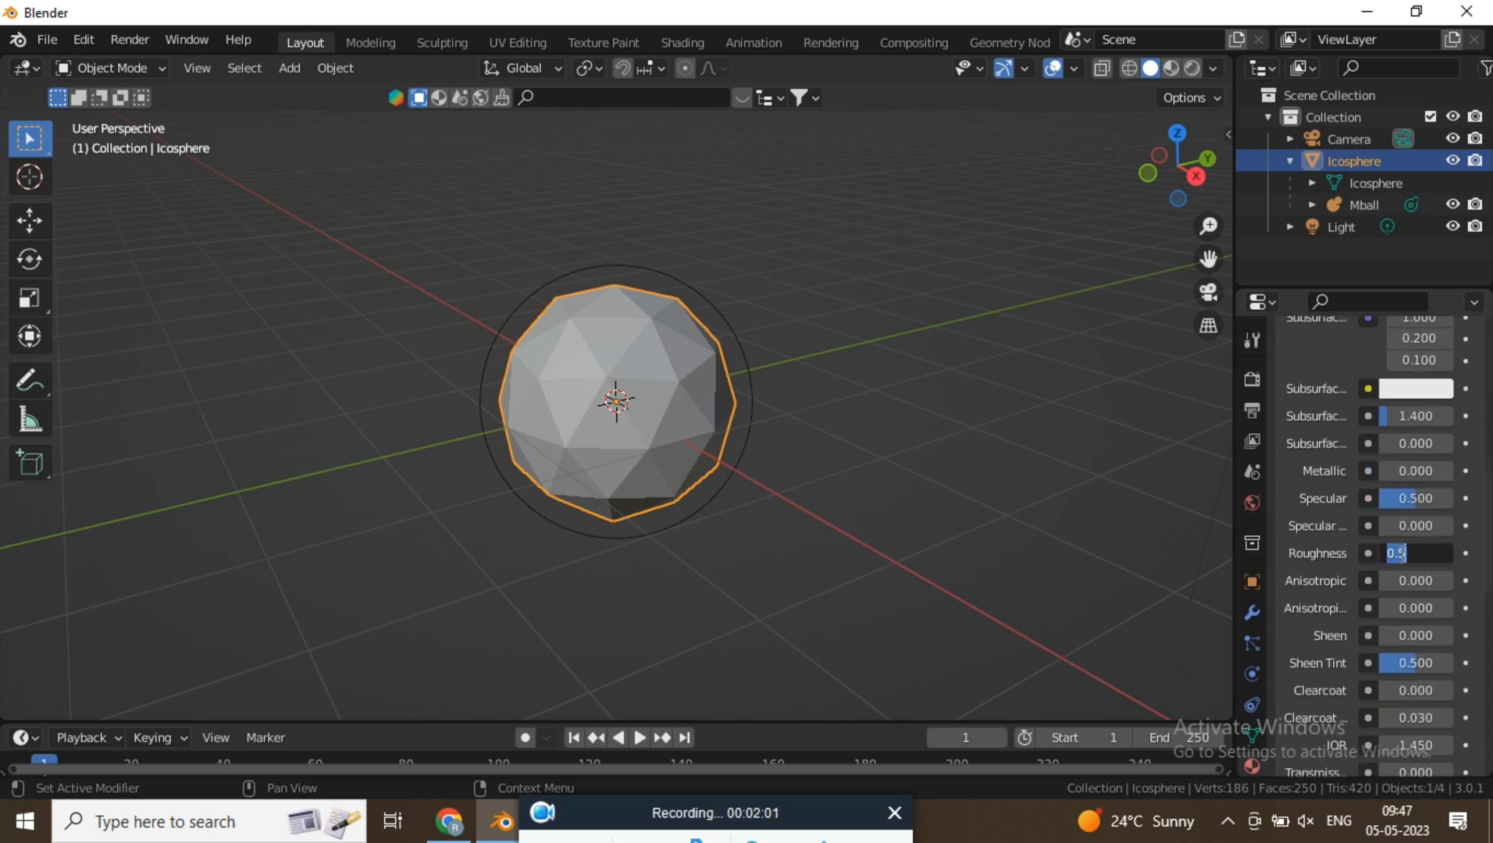
{"action": "type", "text": ".05"}
{"action": "key", "text": "Return"}
{"action": "scroll", "coordinate": [1392, 535], "scroll_direction": "up", "scroll_amount": 4}
{"action": "scroll", "coordinate": [1398, 499], "scroll_direction": "down", "scroll_amount": 3}
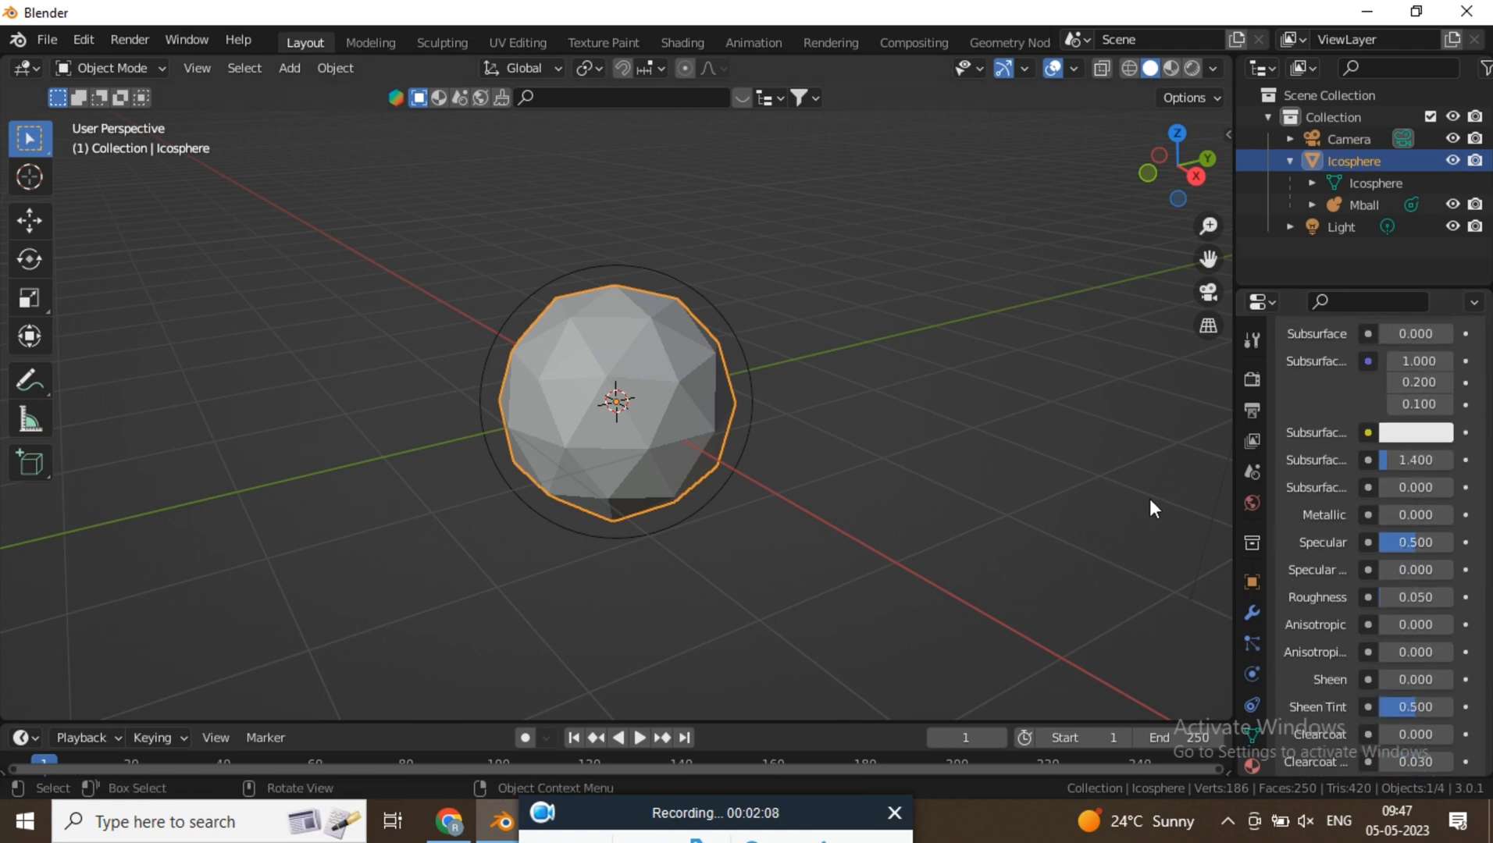
{"action": "left_click", "coordinate": [1173, 69]}
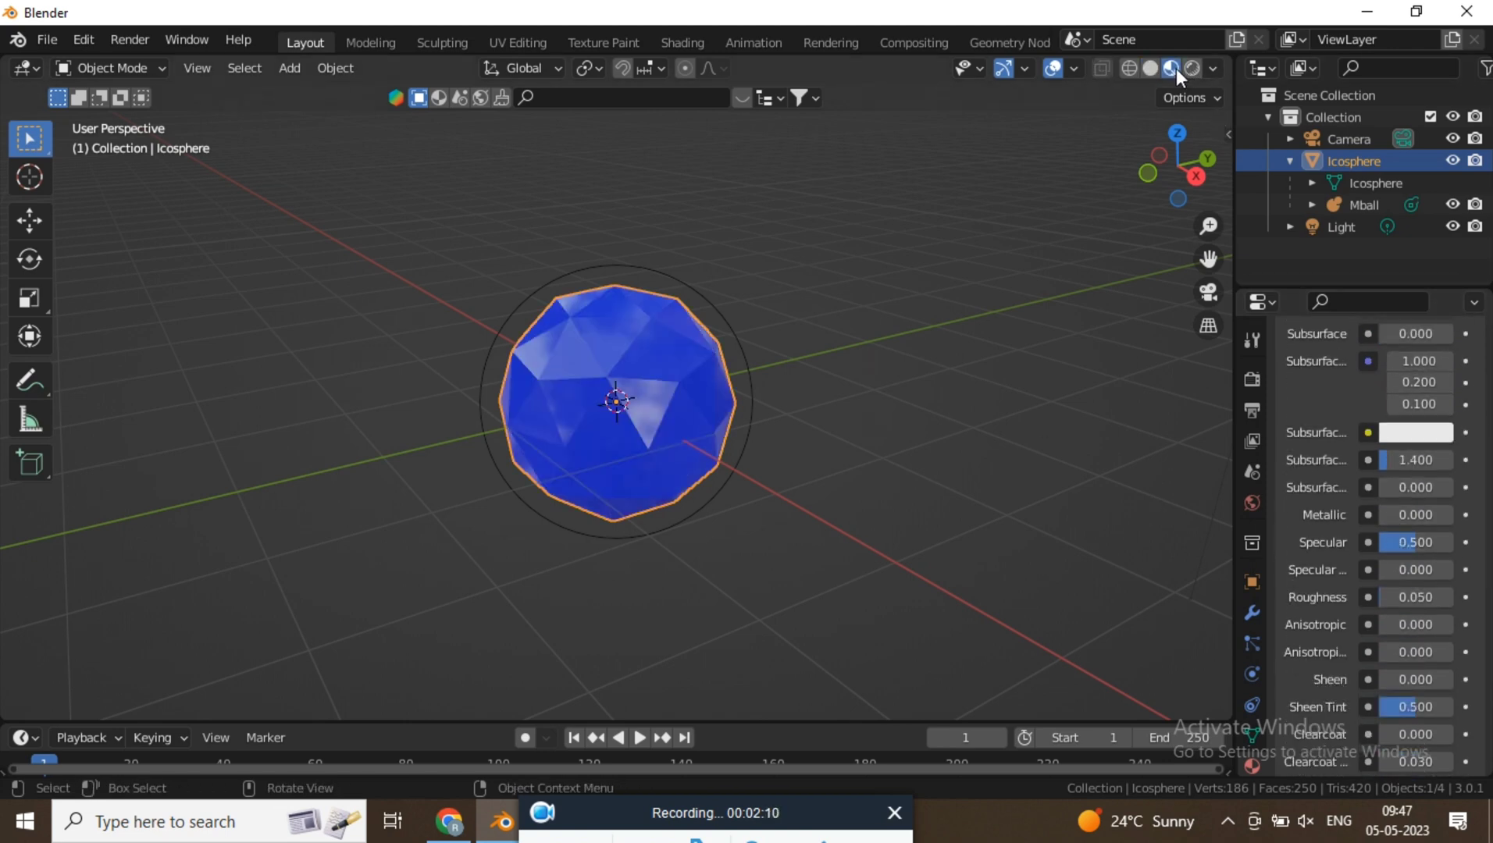
{"action": "scroll", "coordinate": [655, 345], "scroll_direction": "up", "scroll_amount": 4}
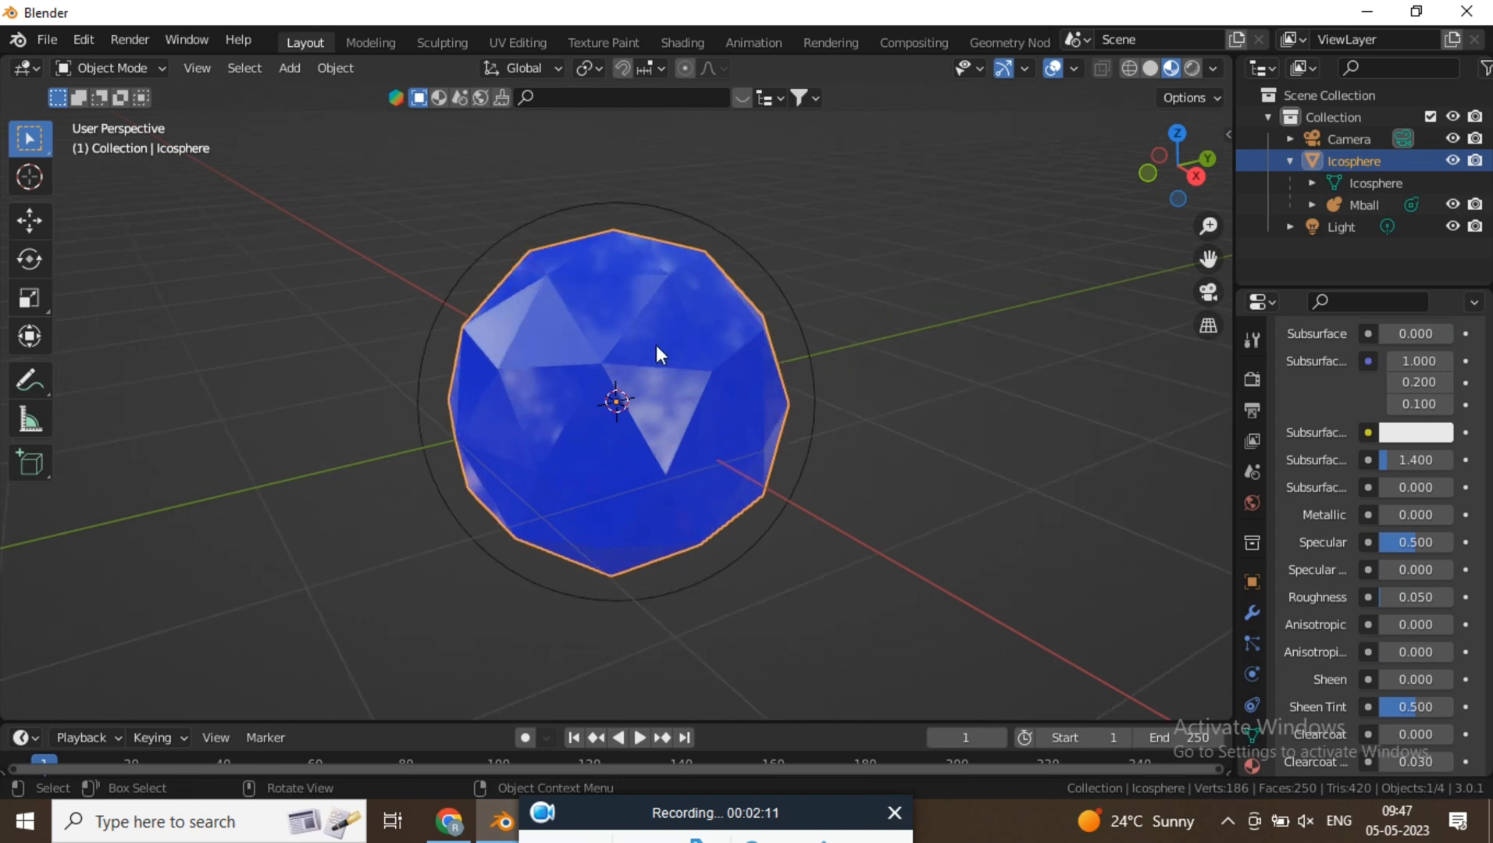
Step: Add a Subdivision Surface modifier to the icosphere with viewport level 2 and widen the properties editor
{"action": "left_click", "coordinate": [1252, 613]}
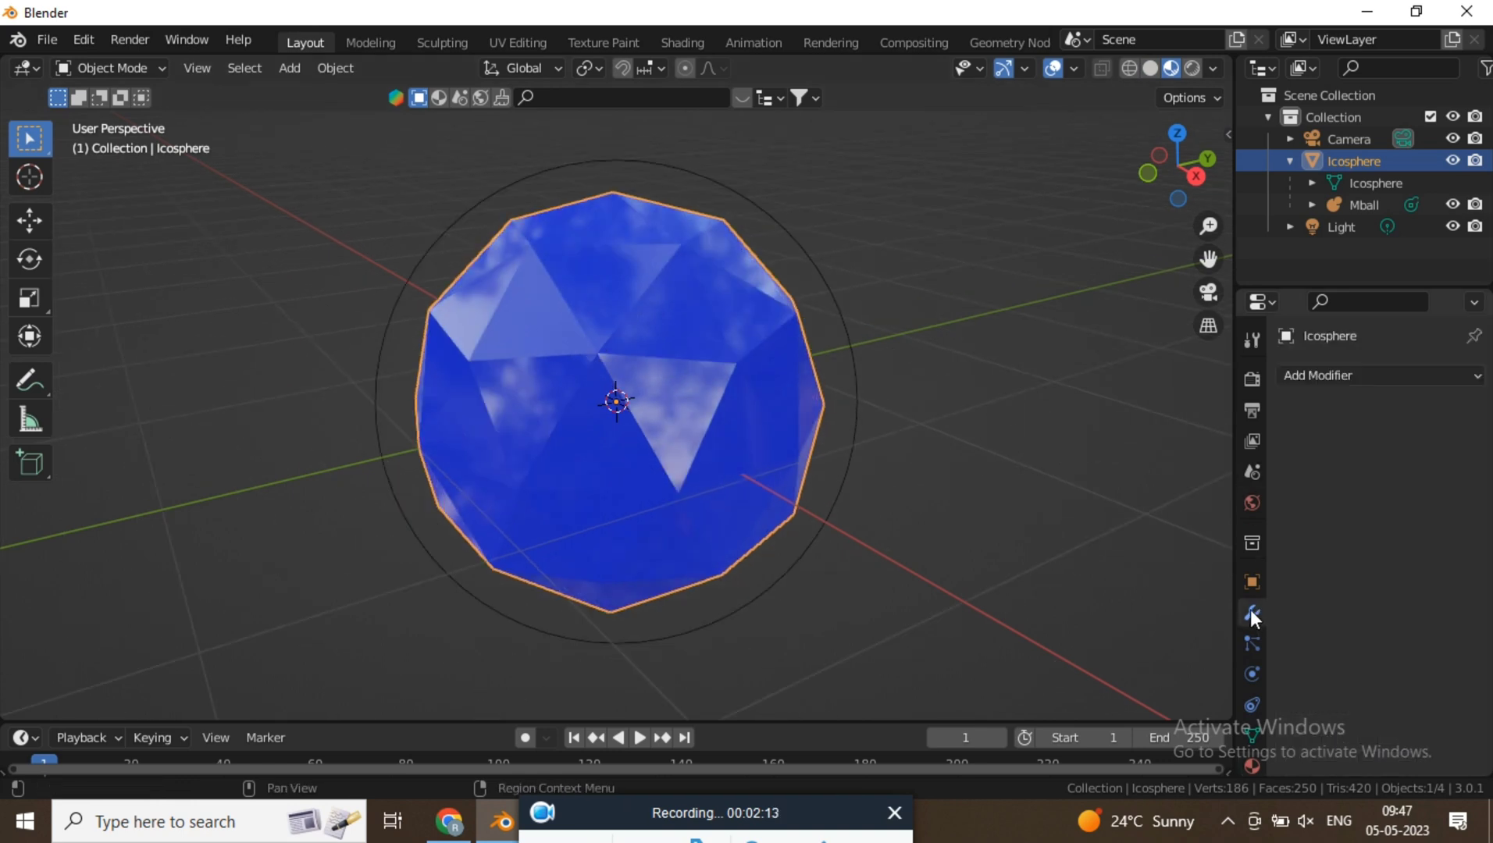
{"action": "left_click", "coordinate": [1377, 376]}
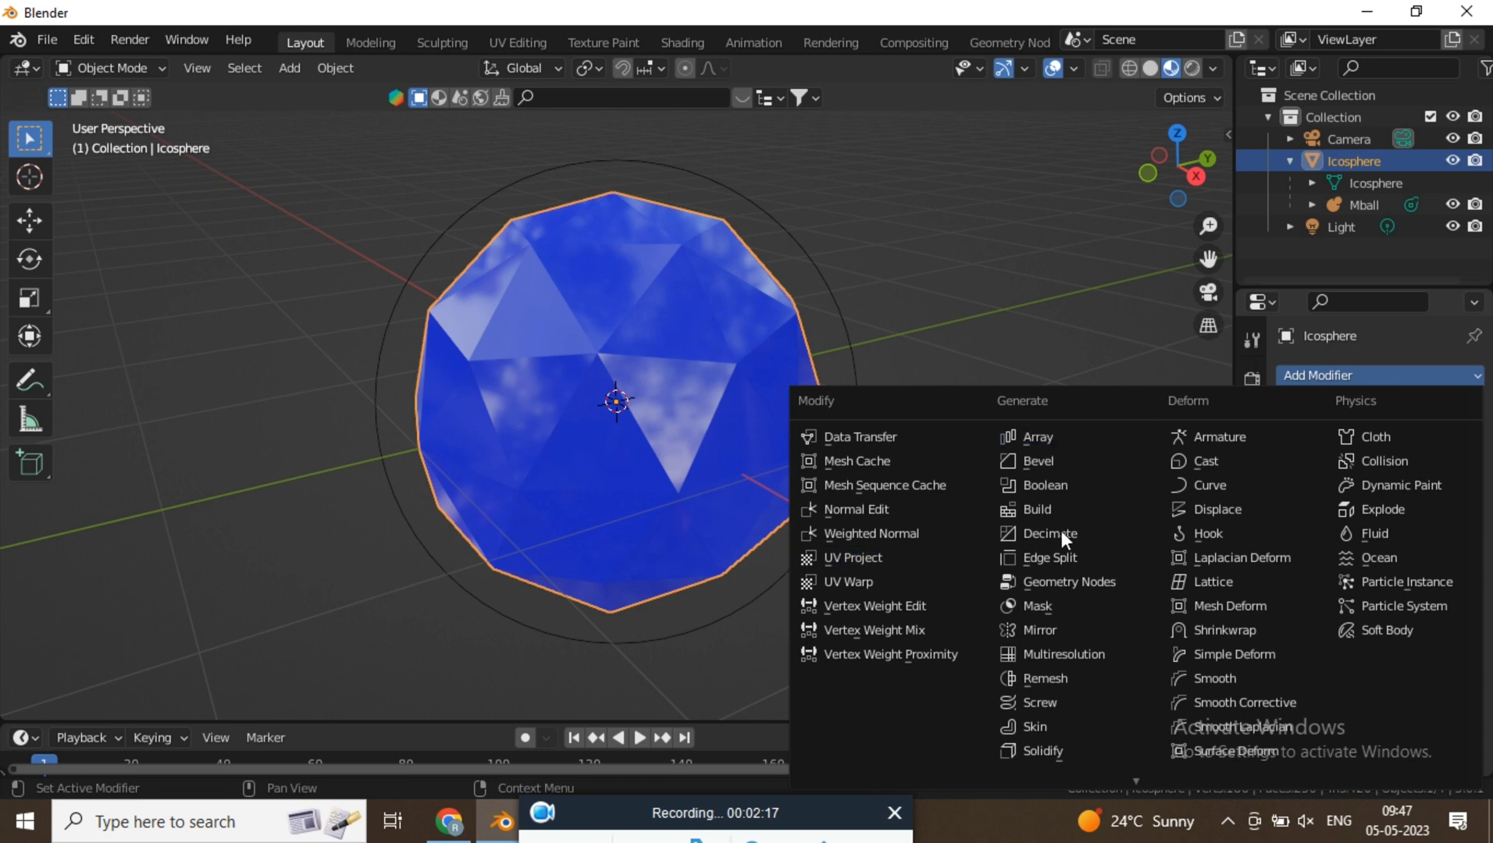
{"action": "scroll", "coordinate": [1078, 745], "scroll_direction": "down", "scroll_amount": 3}
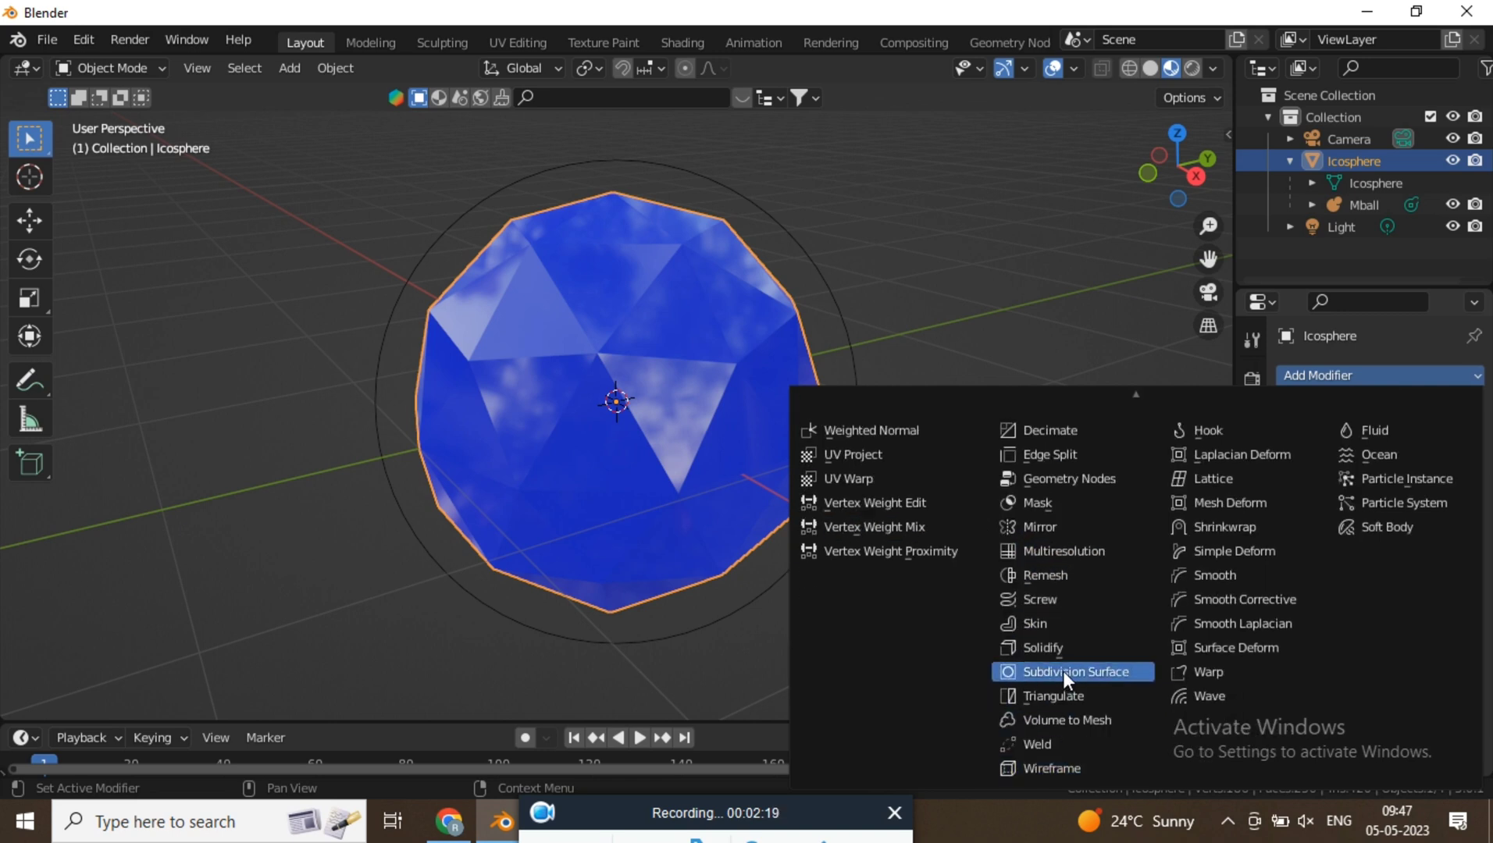
{"action": "left_click", "coordinate": [1063, 672]}
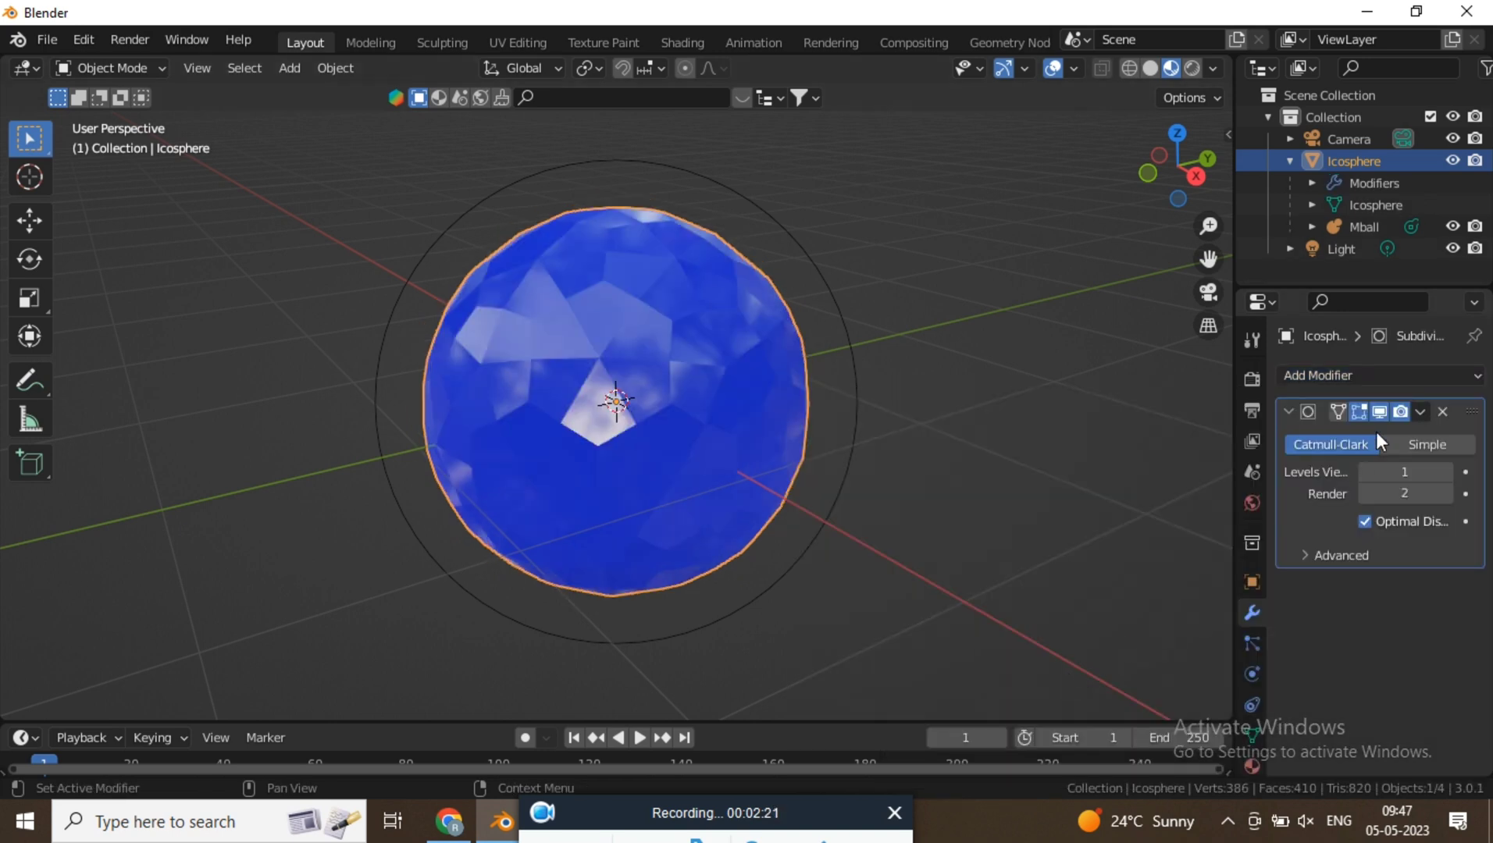
{"action": "left_click", "coordinate": [1444, 472]}
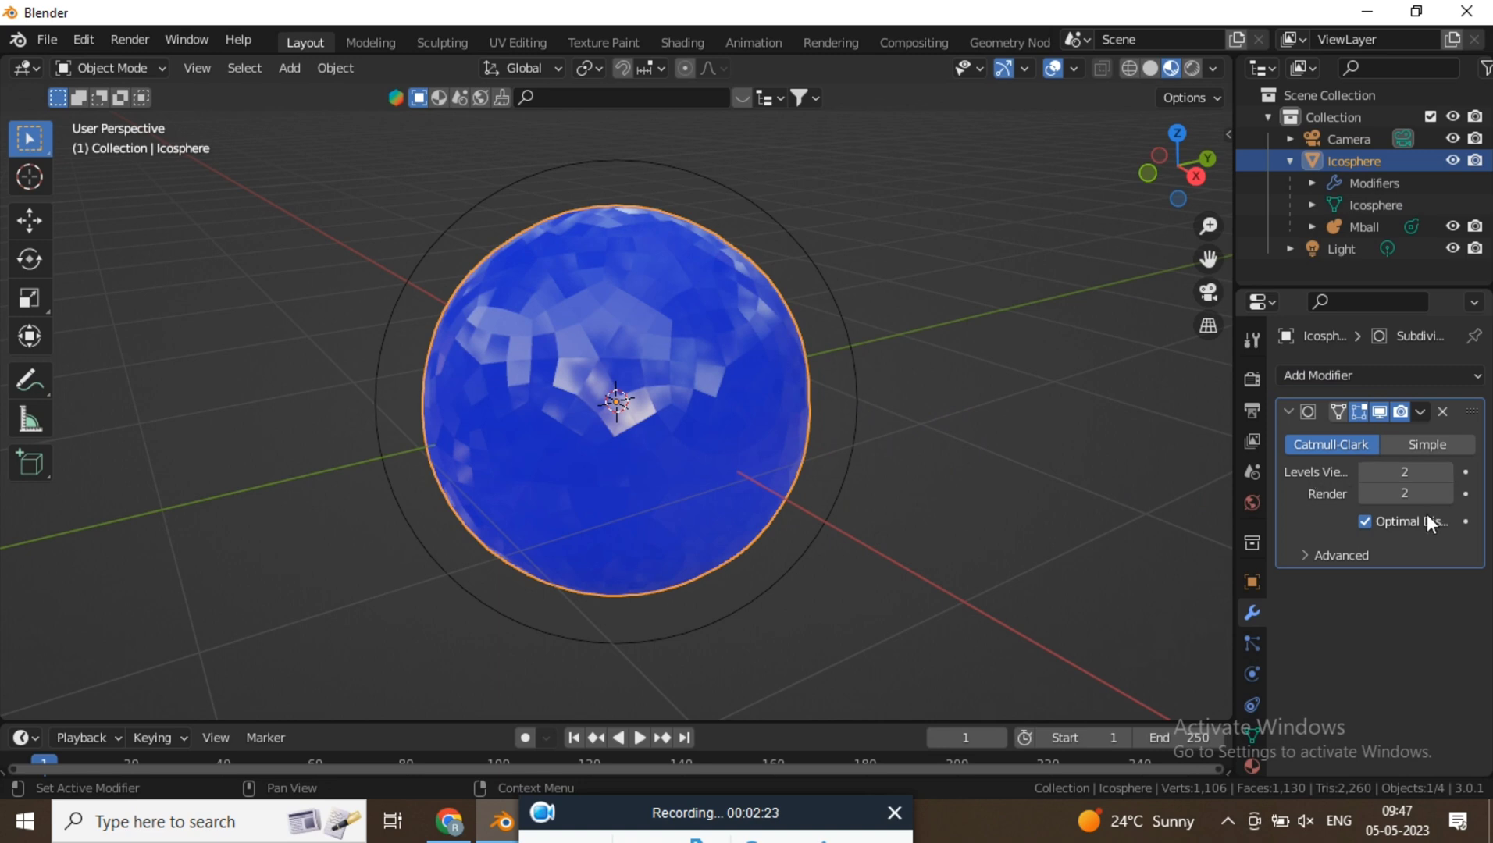
{"action": "left_click_drag", "start_coordinate": [1233, 440], "coordinate": [924, 430]}
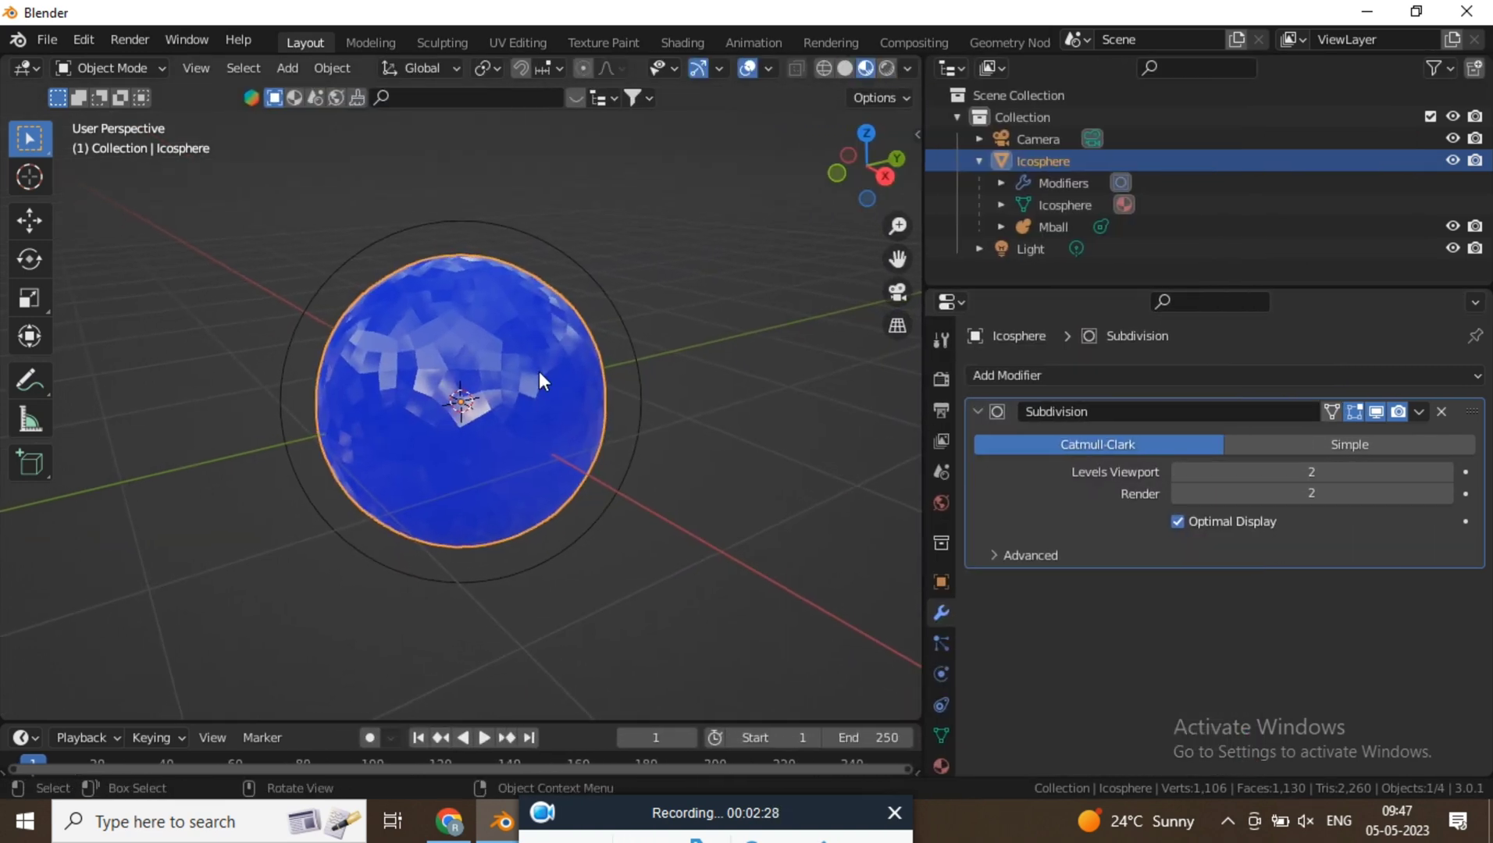
Step: Compare the icosphere's surface at viewport subdivision levels 1 and 2
{"action": "left_click", "coordinate": [1180, 478]}
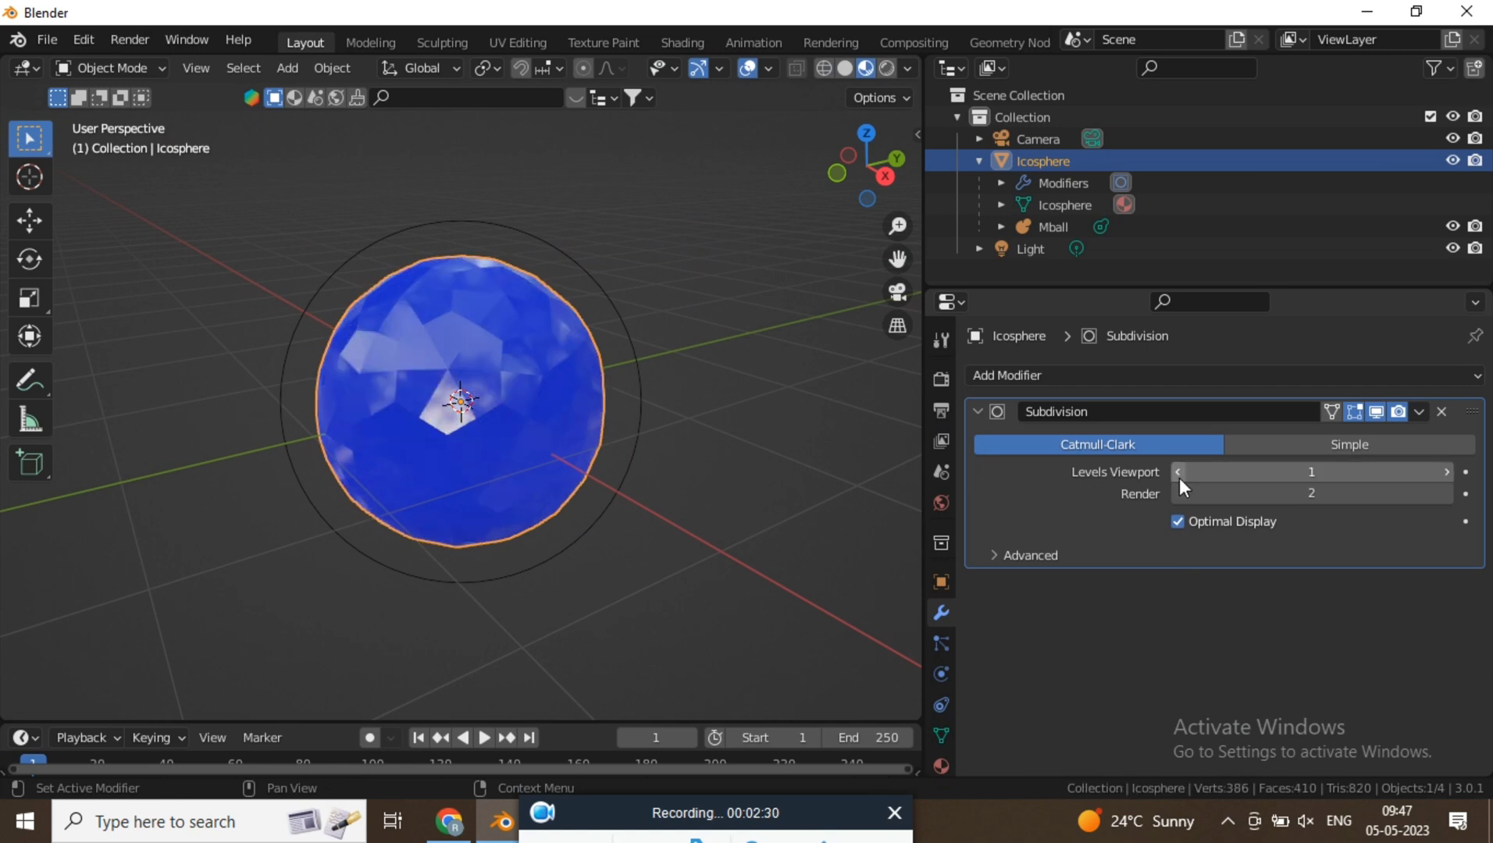
{"action": "mouse_move", "coordinate": [433, 346]}
{"action": "middle_mouse_down"}
{"action": "mouse_move", "coordinate": [453, 390]}
{"action": "mouse_move", "coordinate": [637, 392]}
{"action": "middle_mouse_up"}
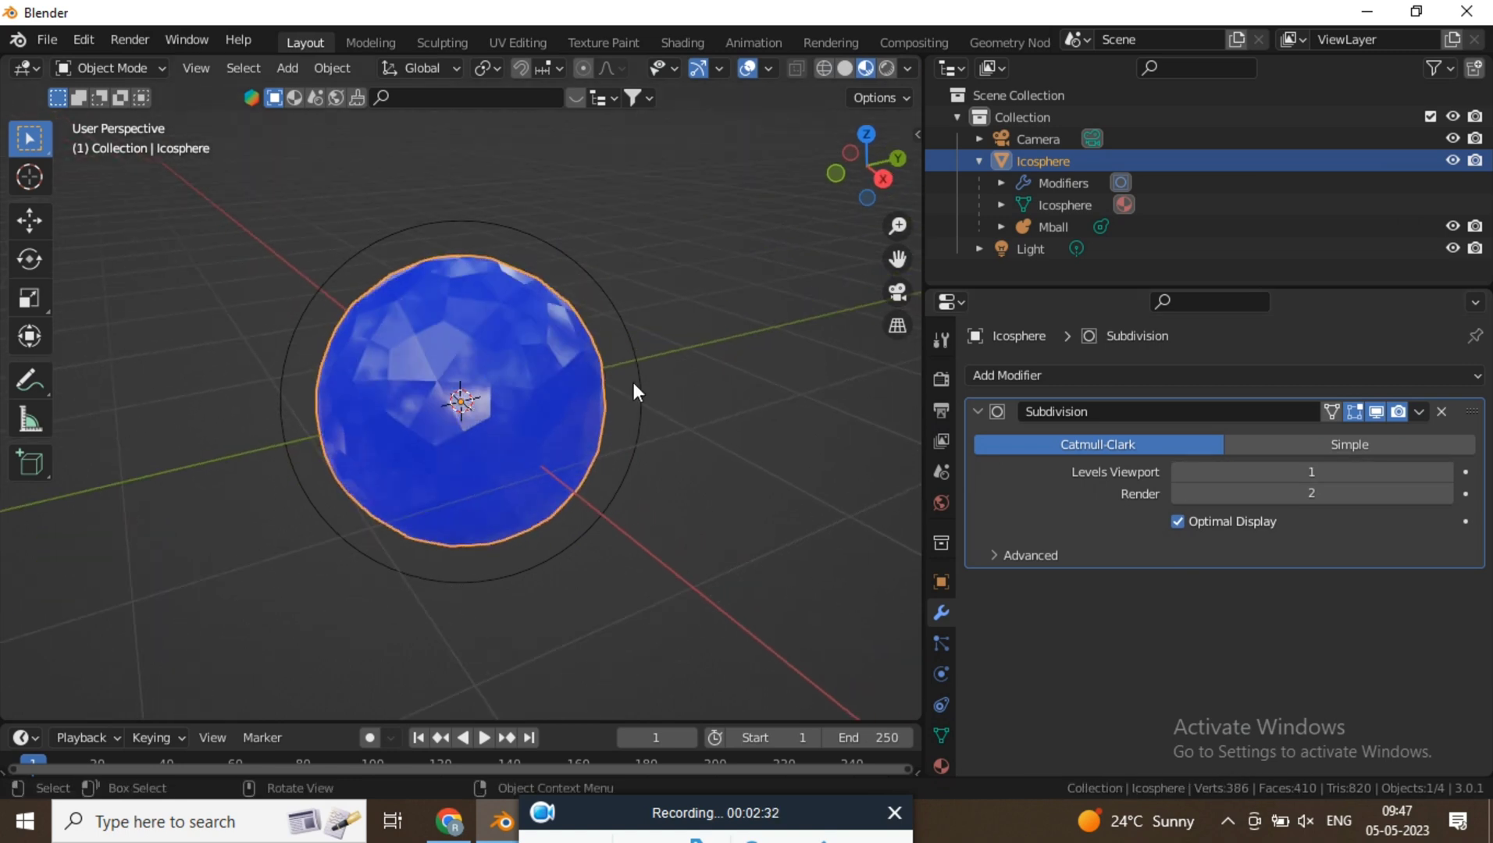
{"action": "left_click", "coordinate": [1445, 473]}
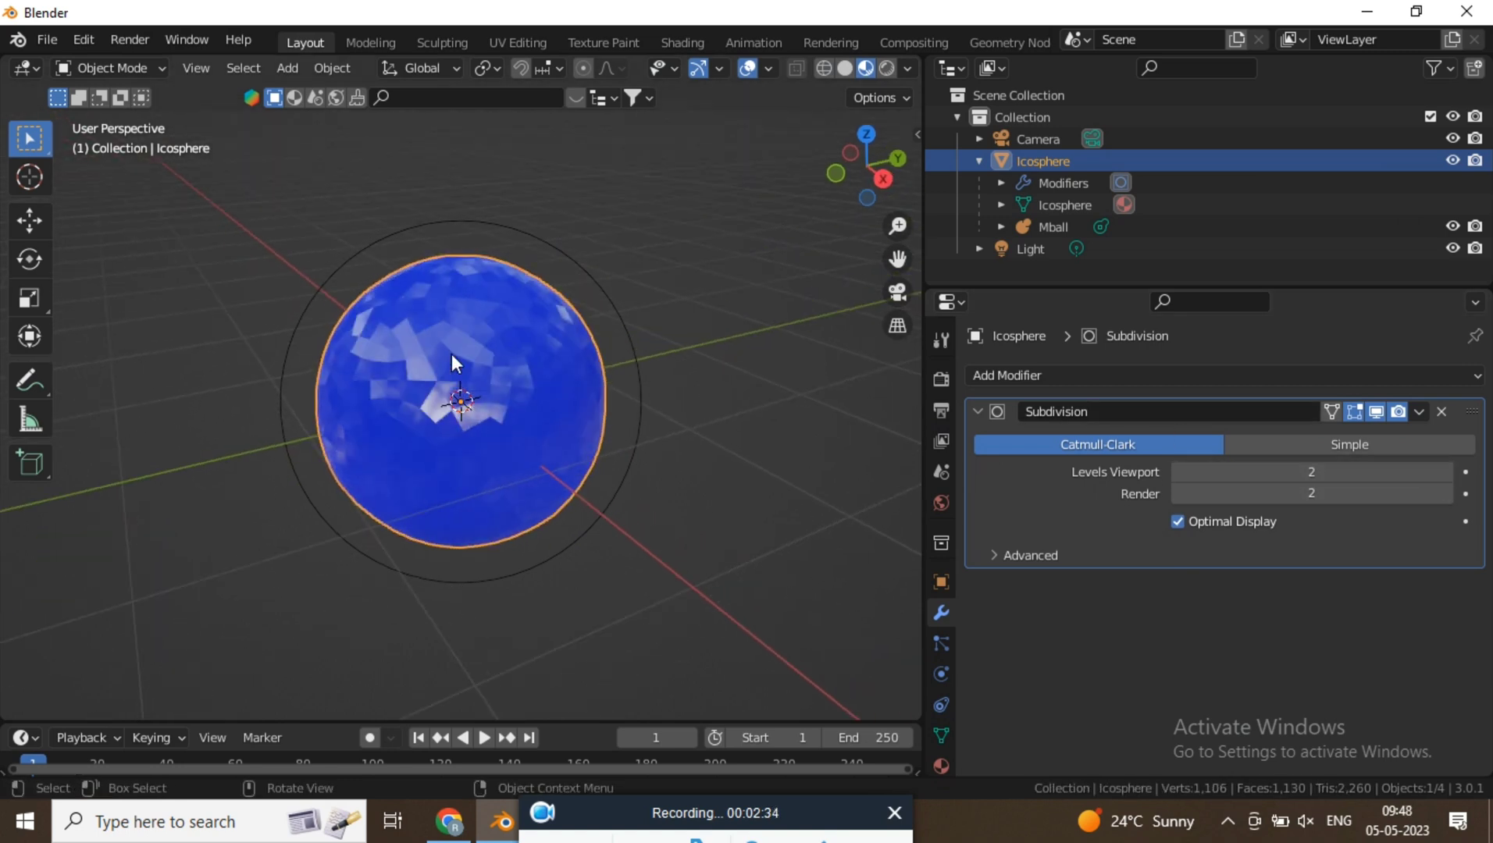
Step: Add a Displace modifier below the Subdivision modifier and collapse both modifiers' settings
{"action": "left_click", "coordinate": [977, 409]}
{"action": "left_click", "coordinate": [996, 374]}
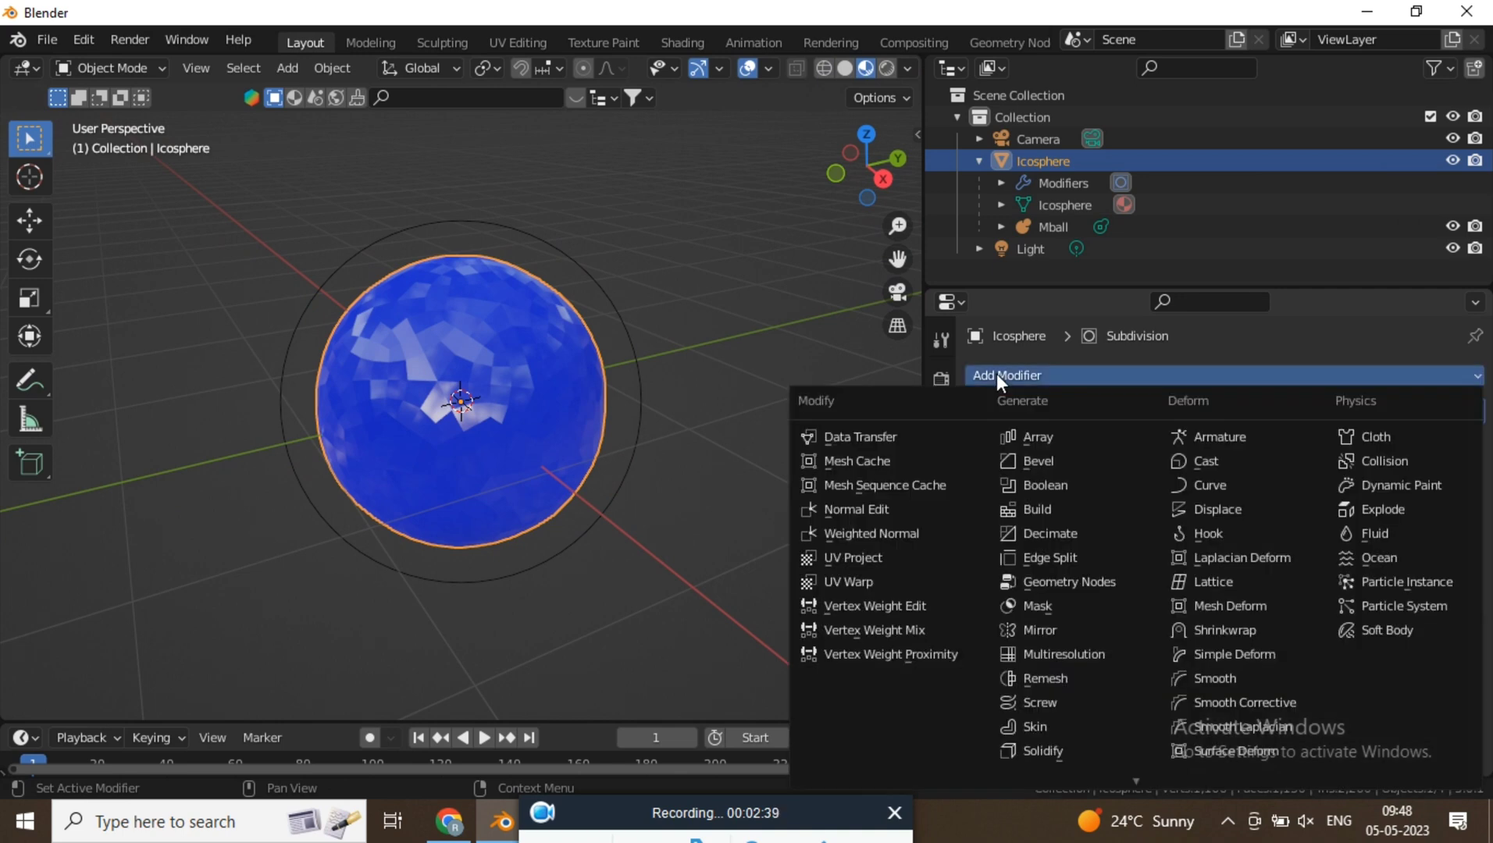
{"action": "left_click", "coordinate": [1228, 513]}
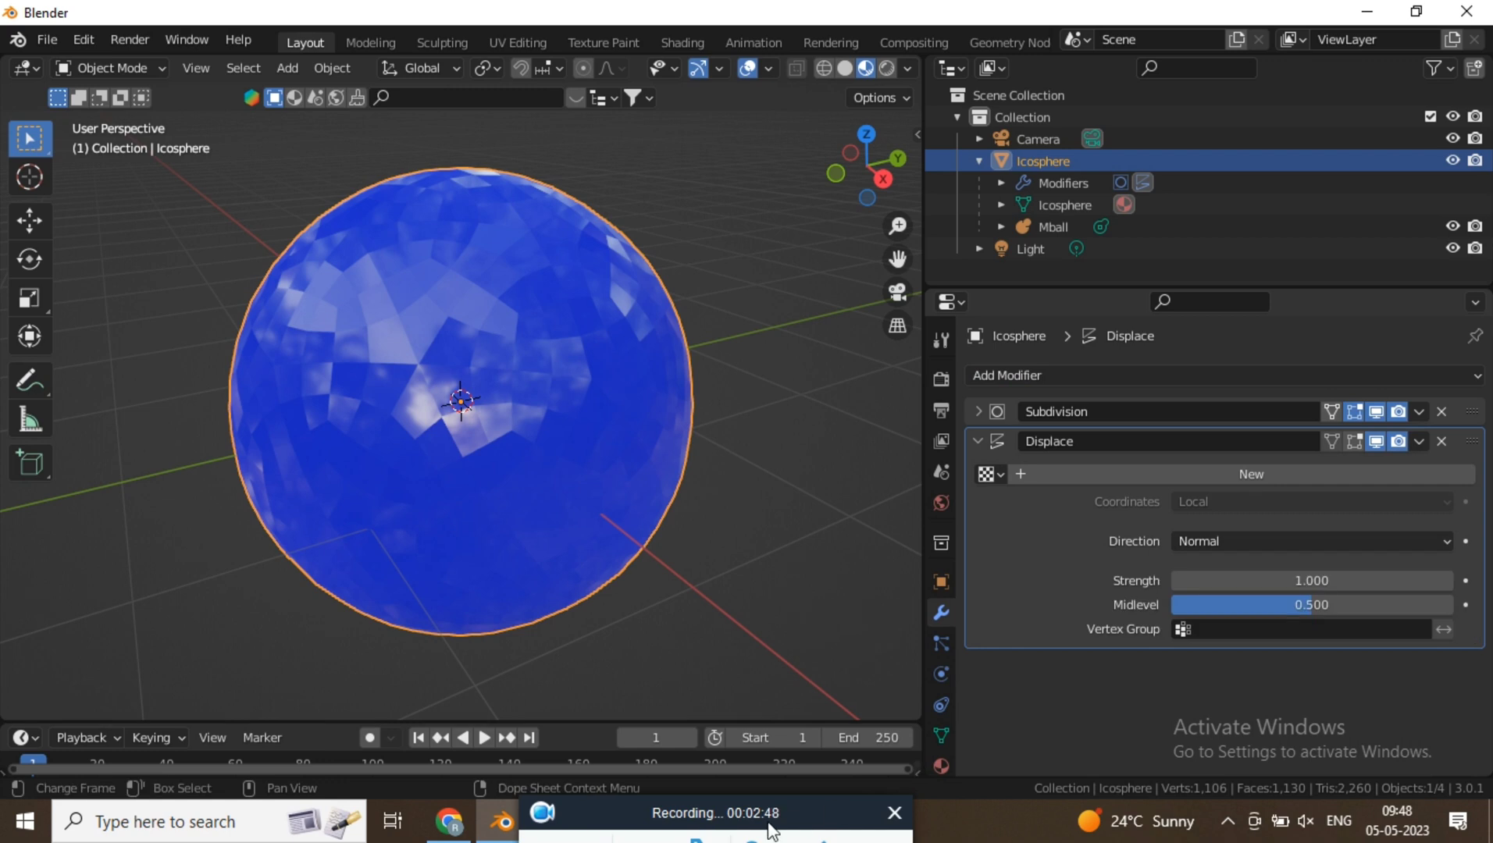
{"action": "left_click", "coordinate": [976, 443]}
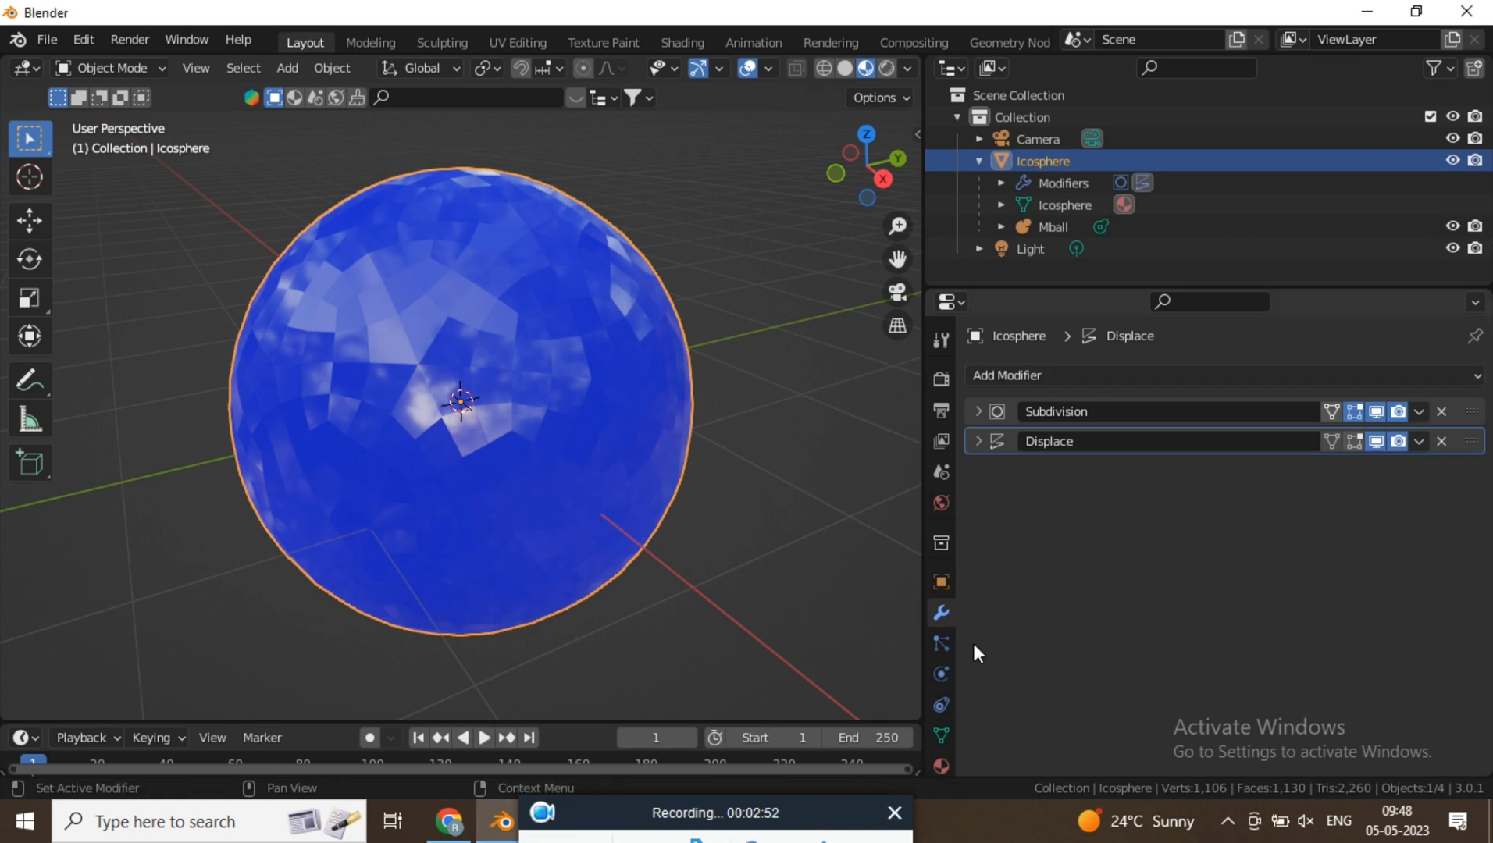
Step: Create a new texture for the Displace modifier and set its type to Distorted Noise
{"action": "scroll", "coordinate": [664, 507], "scroll_direction": "down", "scroll_amount": 6}
{"action": "scroll", "coordinate": [616, 463], "scroll_direction": "up", "scroll_amount": 3}
{"action": "scroll", "coordinate": [616, 462], "scroll_direction": "up", "scroll_amount": 2}
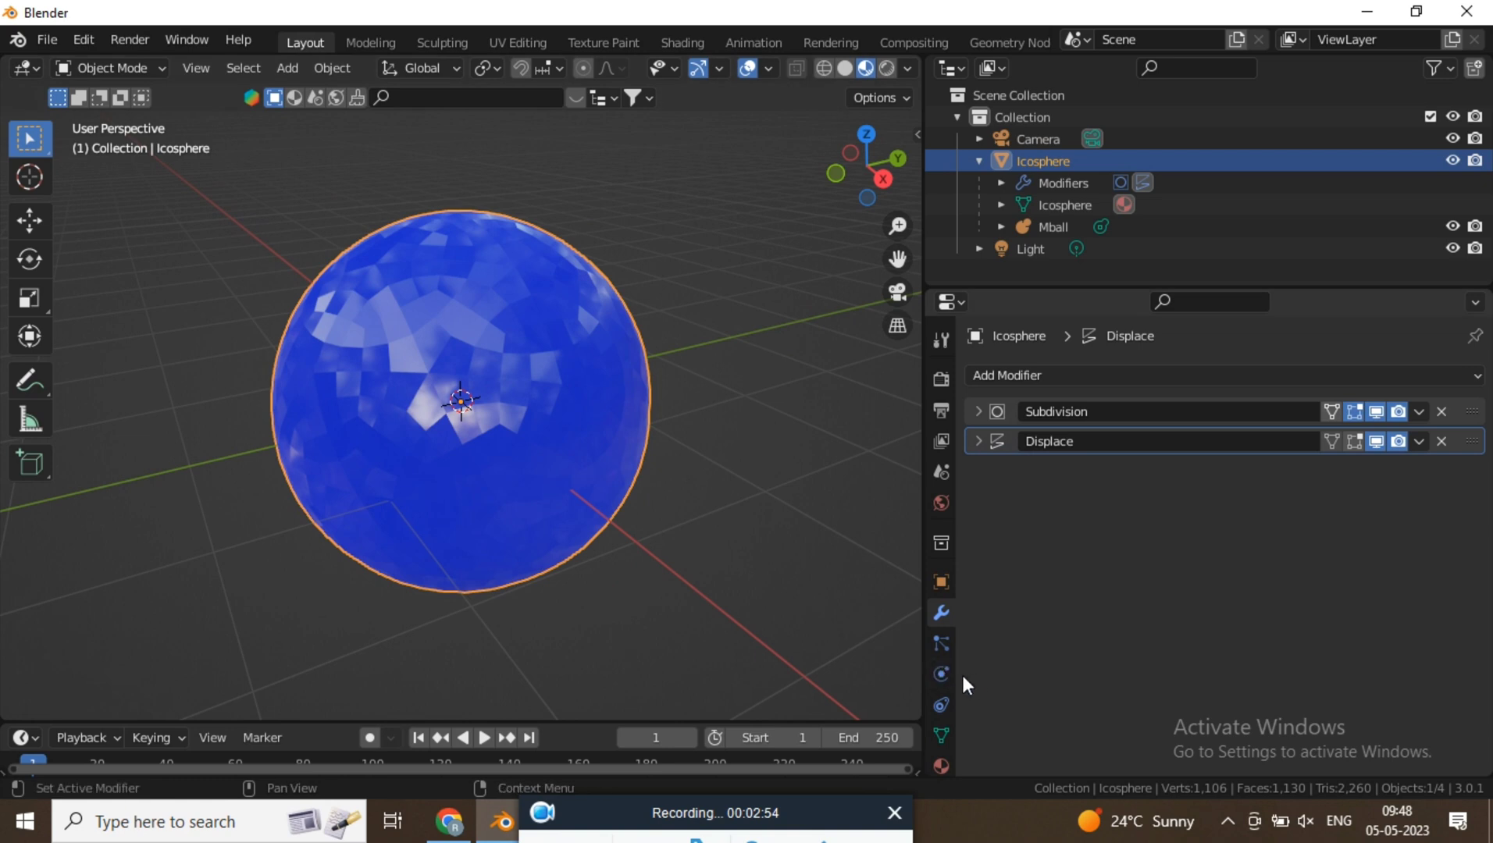
{"action": "scroll", "coordinate": [941, 679], "scroll_direction": "down", "scroll_amount": 2}
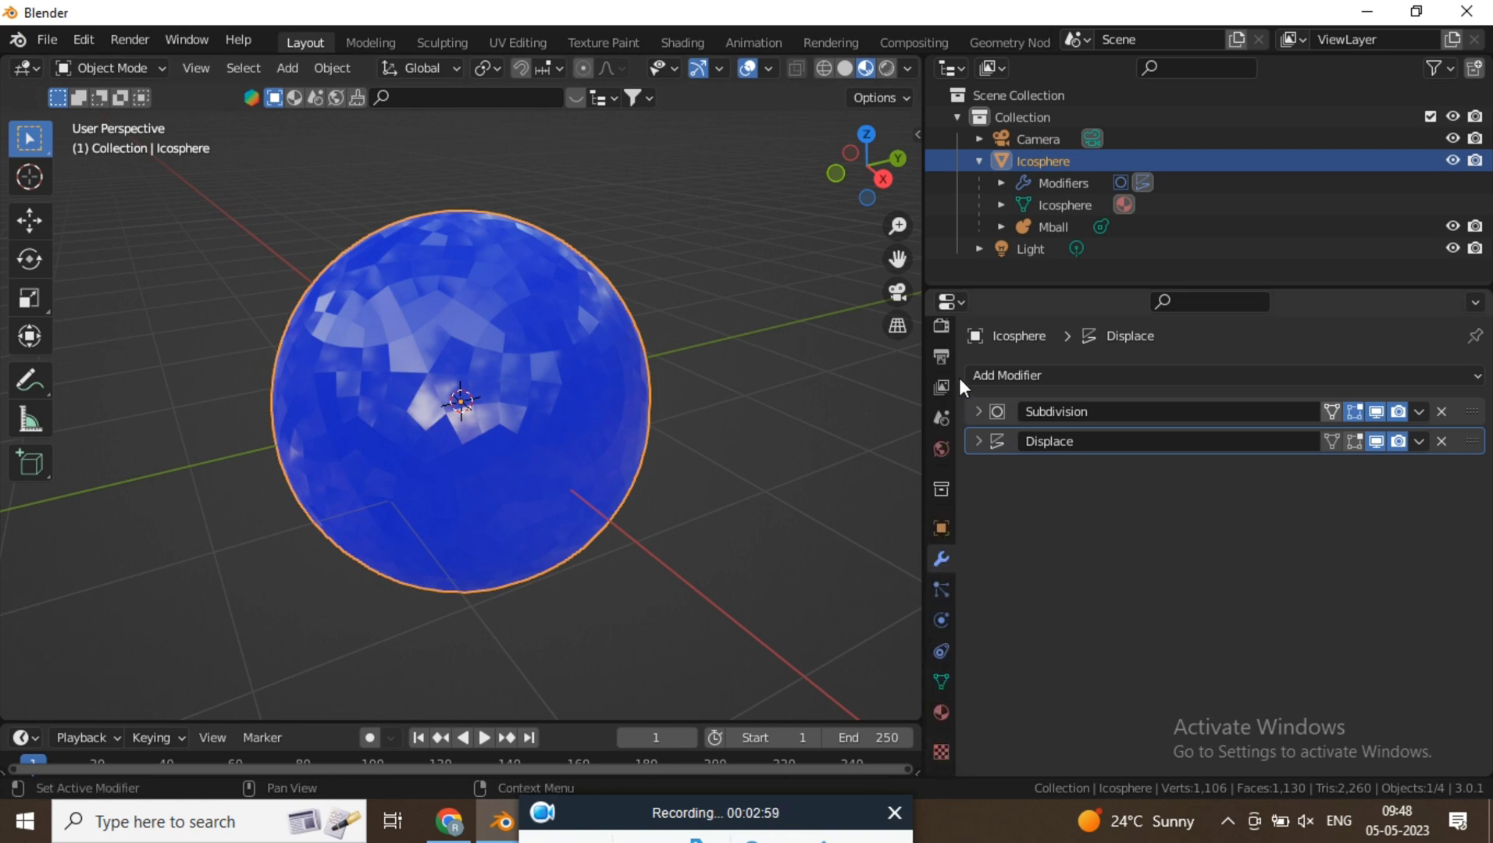
{"action": "left_click", "coordinate": [942, 753]}
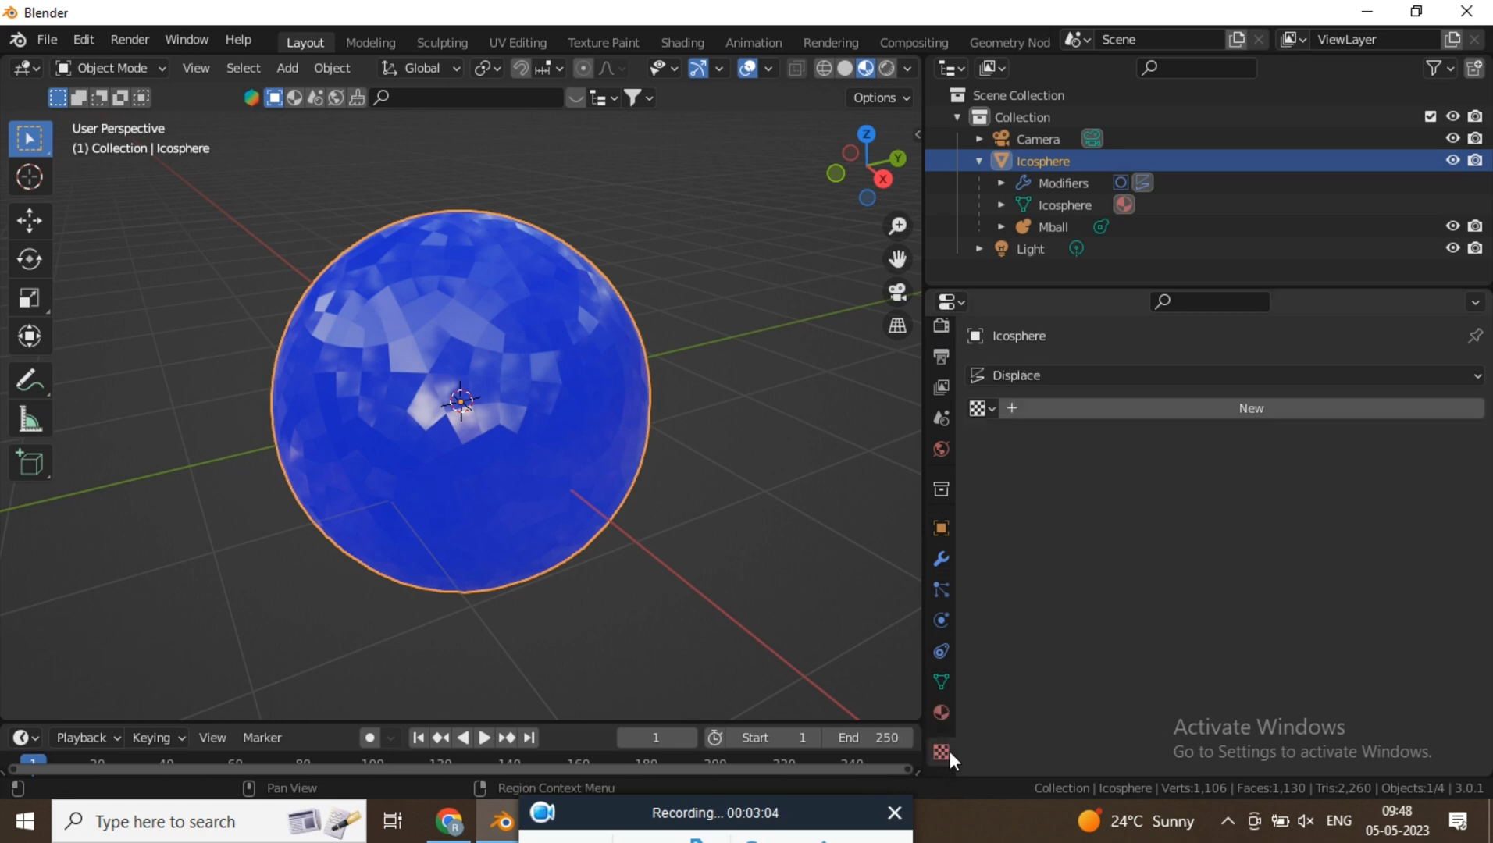
{"action": "left_click", "coordinate": [1252, 406]}
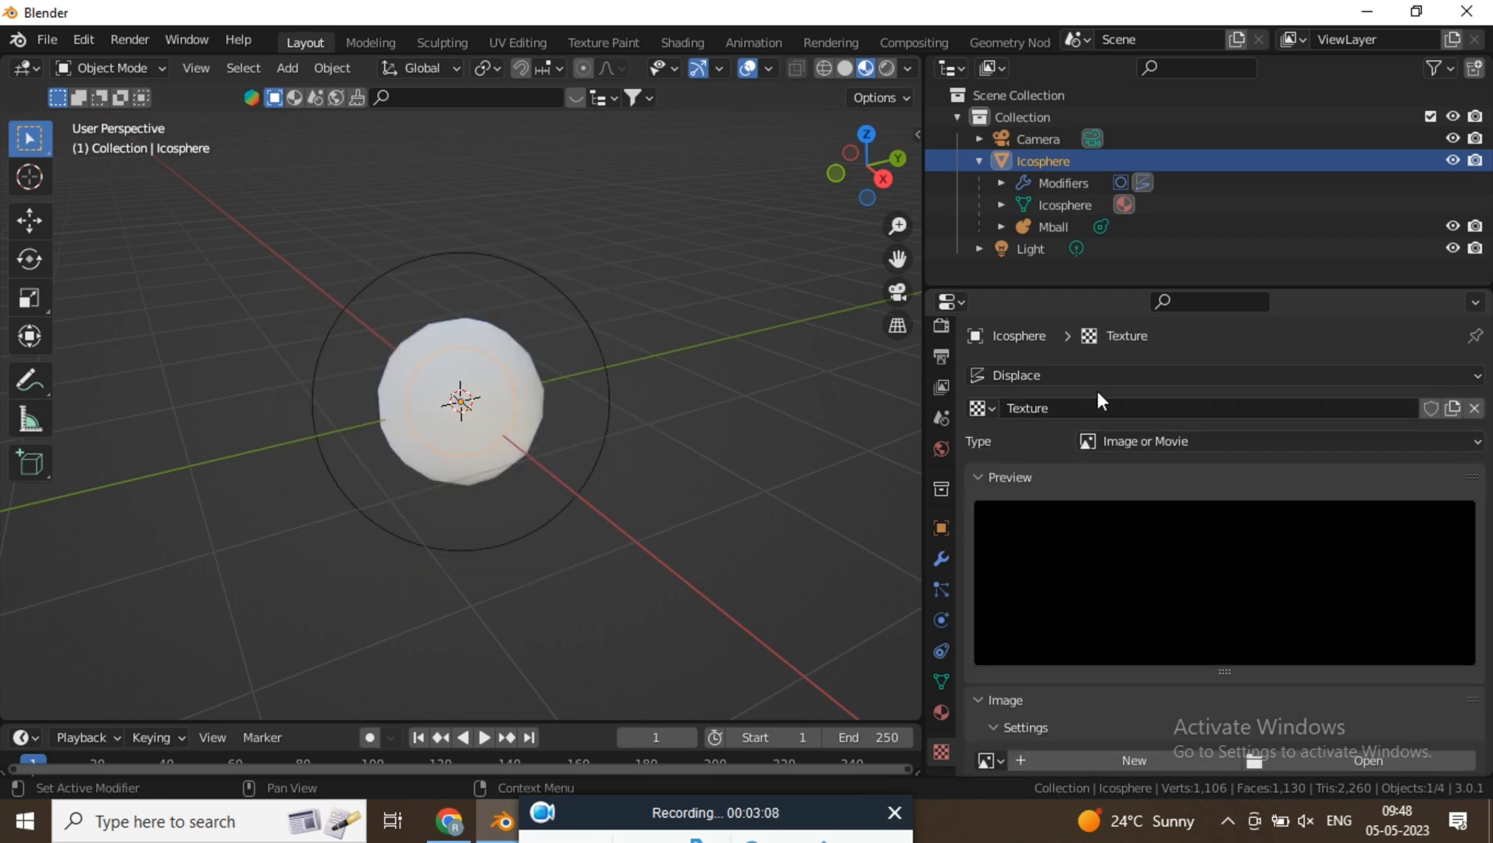
{"action": "scroll", "coordinate": [1106, 480], "scroll_direction": "down", "scroll_amount": 3}
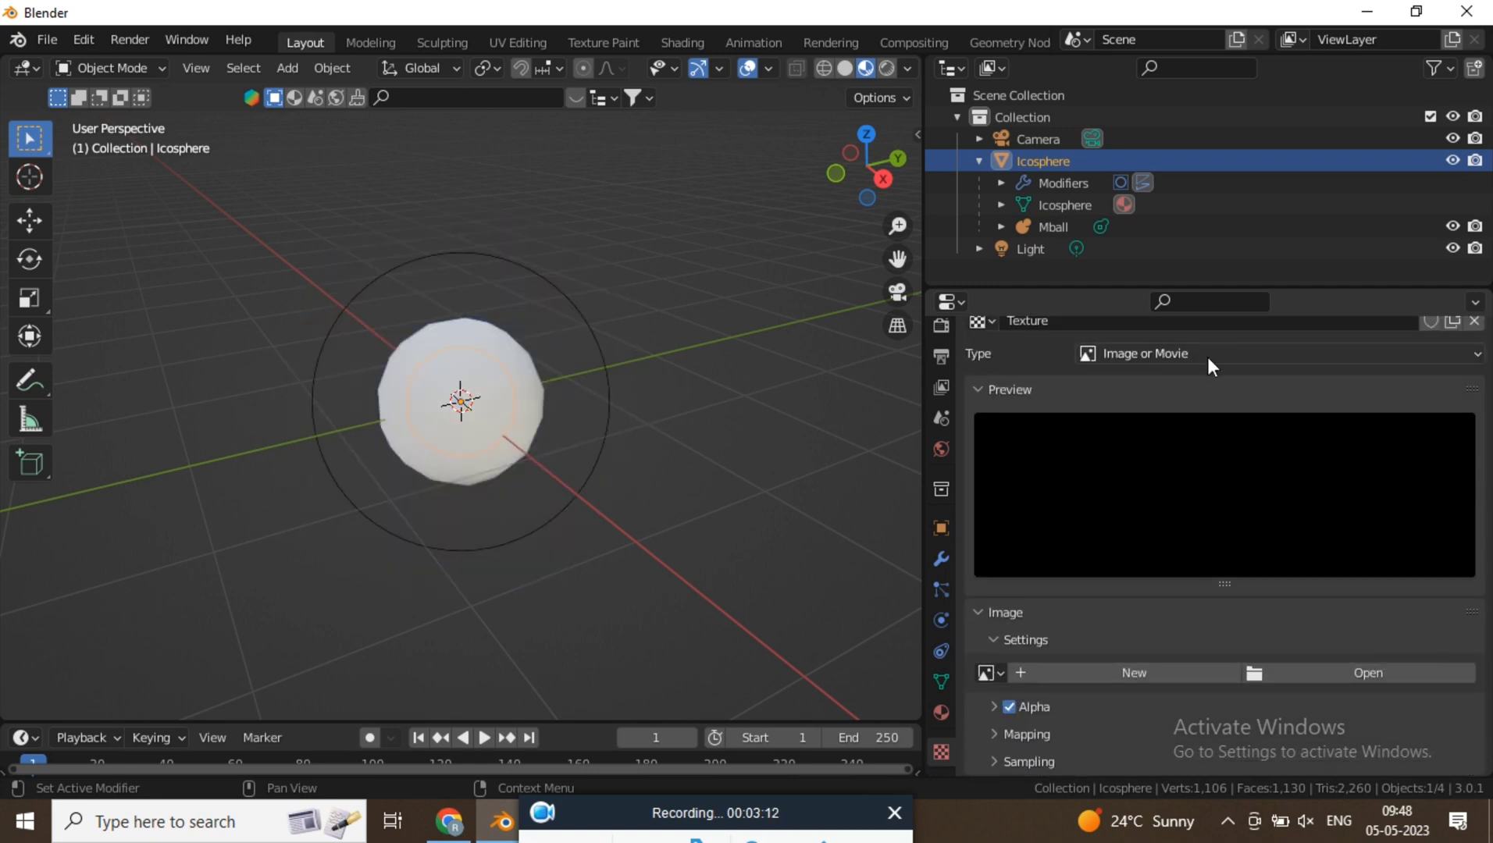
{"action": "left_click", "coordinate": [1185, 355]}
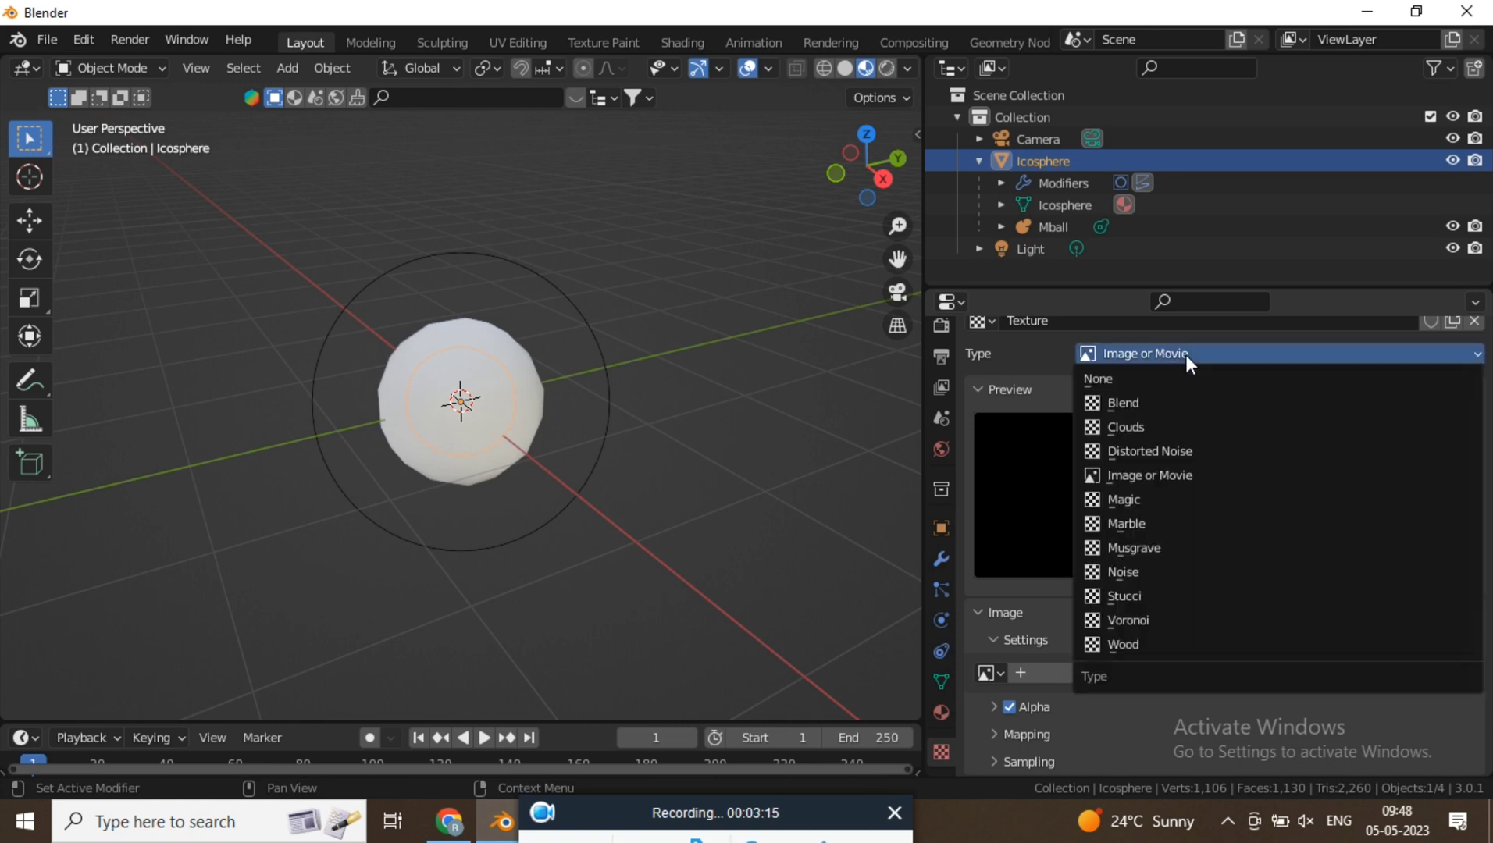
{"action": "left_click", "coordinate": [1190, 452]}
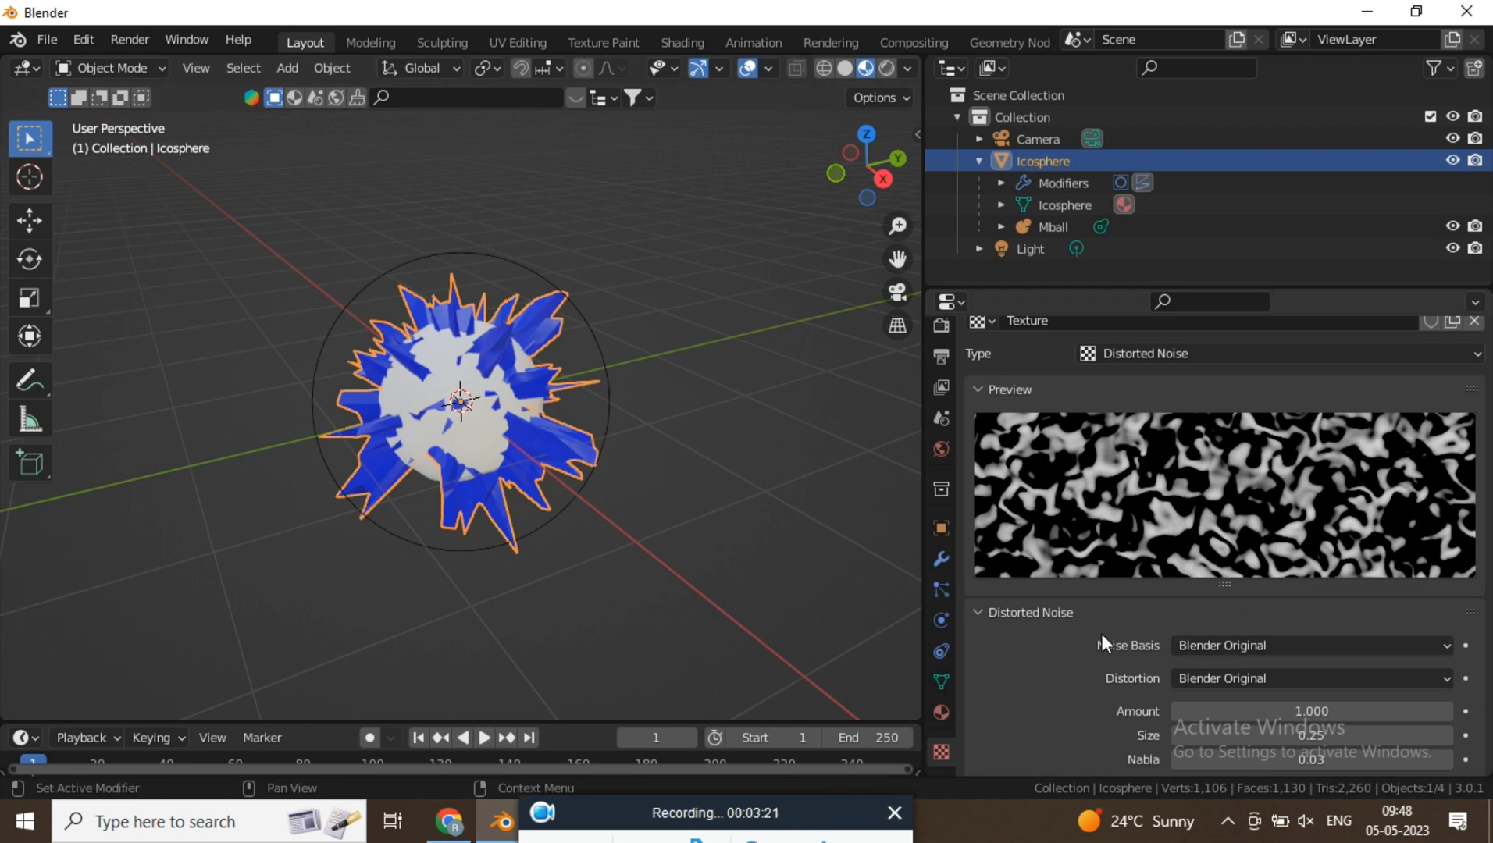
Step: Try a distortion amount of 0.2 on the Distorted Noise texture and restore it to 1
{"action": "scroll", "coordinate": [1102, 642], "scroll_direction": "down", "scroll_amount": 2}
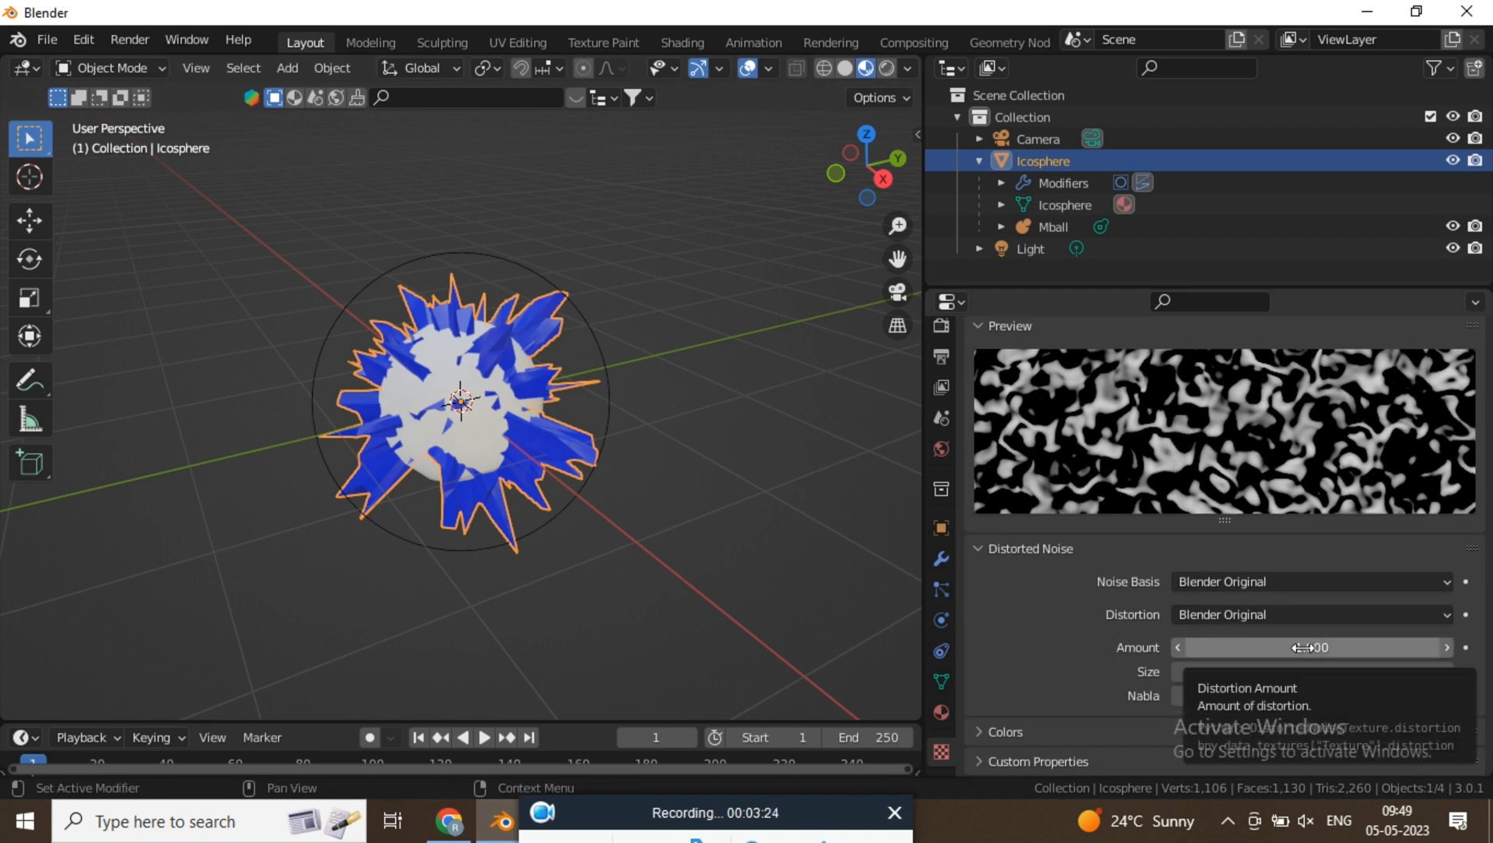
{"action": "mouse_move", "coordinate": [1303, 647]}
{"action": "left_mouse_down"}
{"action": "mouse_move", "coordinate": [1281, 648]}
{"action": "mouse_move", "coordinate": [1374, 647]}
{"action": "mouse_move", "coordinate": [1303, 647]}
{"action": "left_mouse_up"}
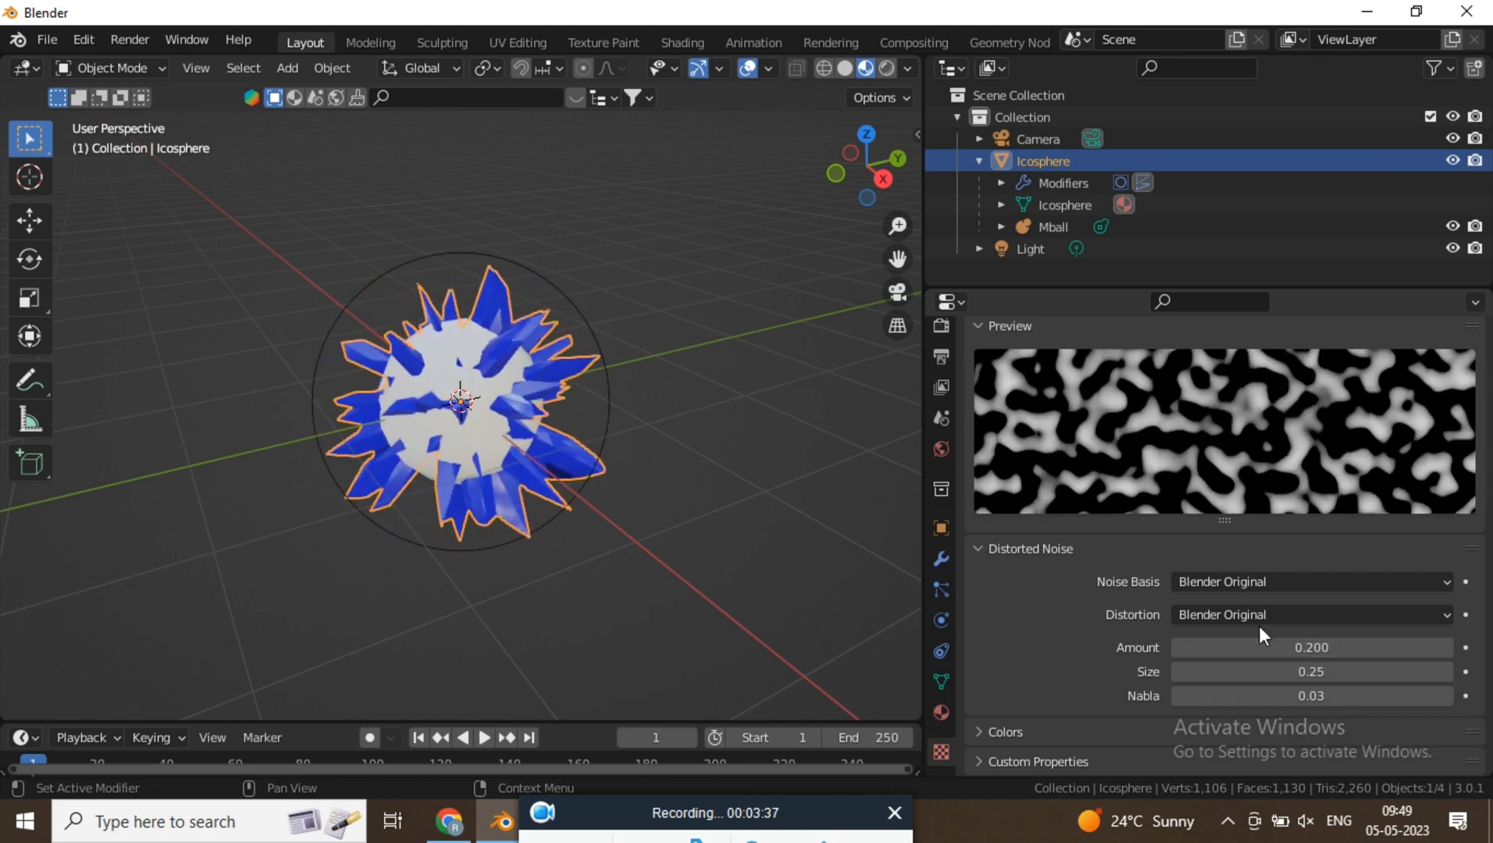
{"action": "left_click", "coordinate": [1281, 645]}
{"action": "type", "text": "1"}
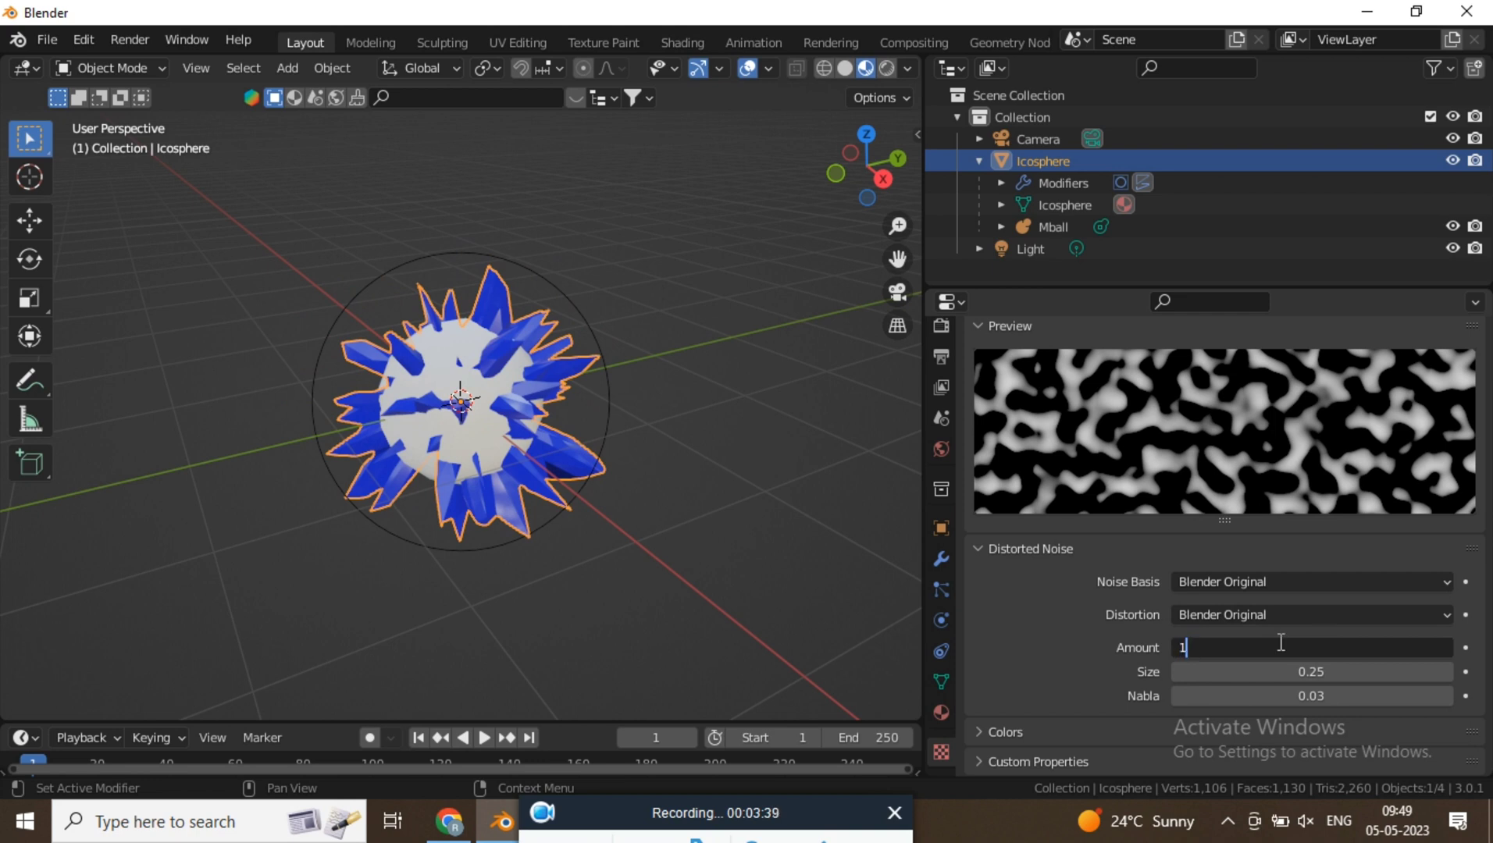
{"action": "key", "text": "Return"}
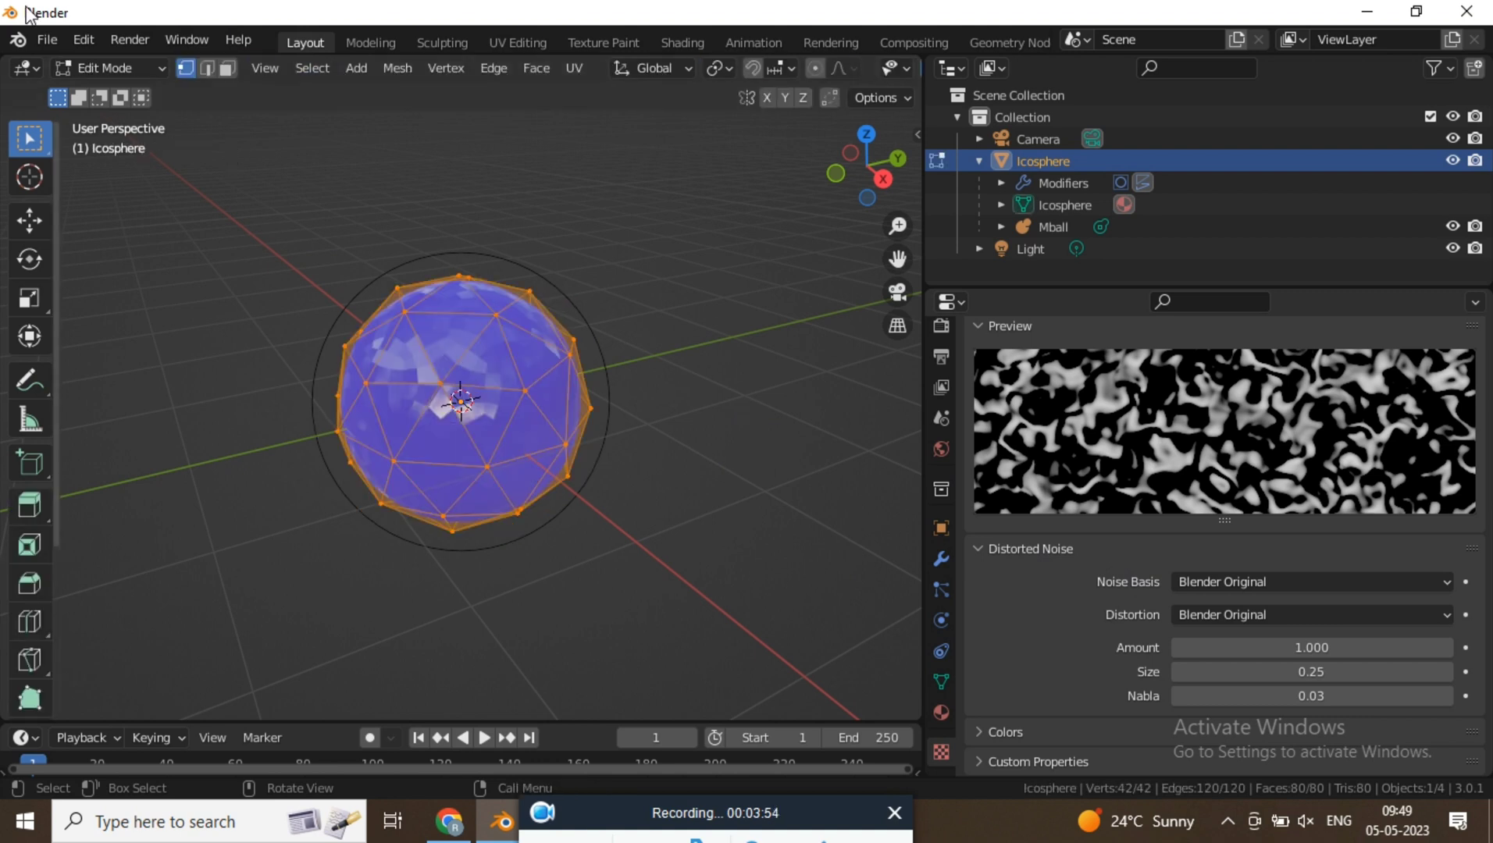
Step: Randomize the icosphere's mesh vertices in Edit Mode and return to Object Mode
{"action": "left_click", "coordinate": [402, 71]}
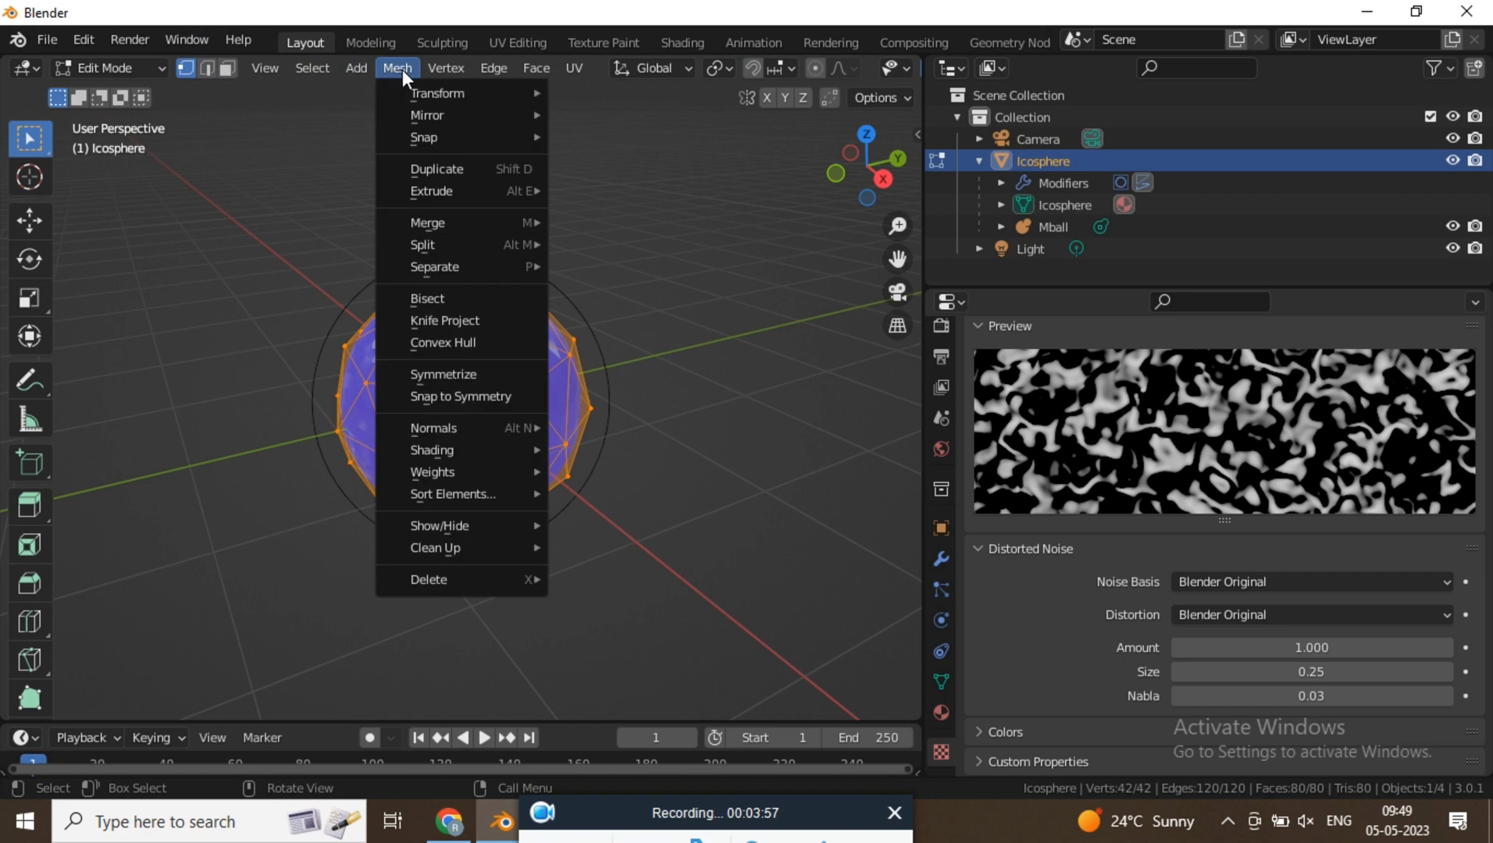
{"action": "mouse_move", "coordinate": [455, 94]}
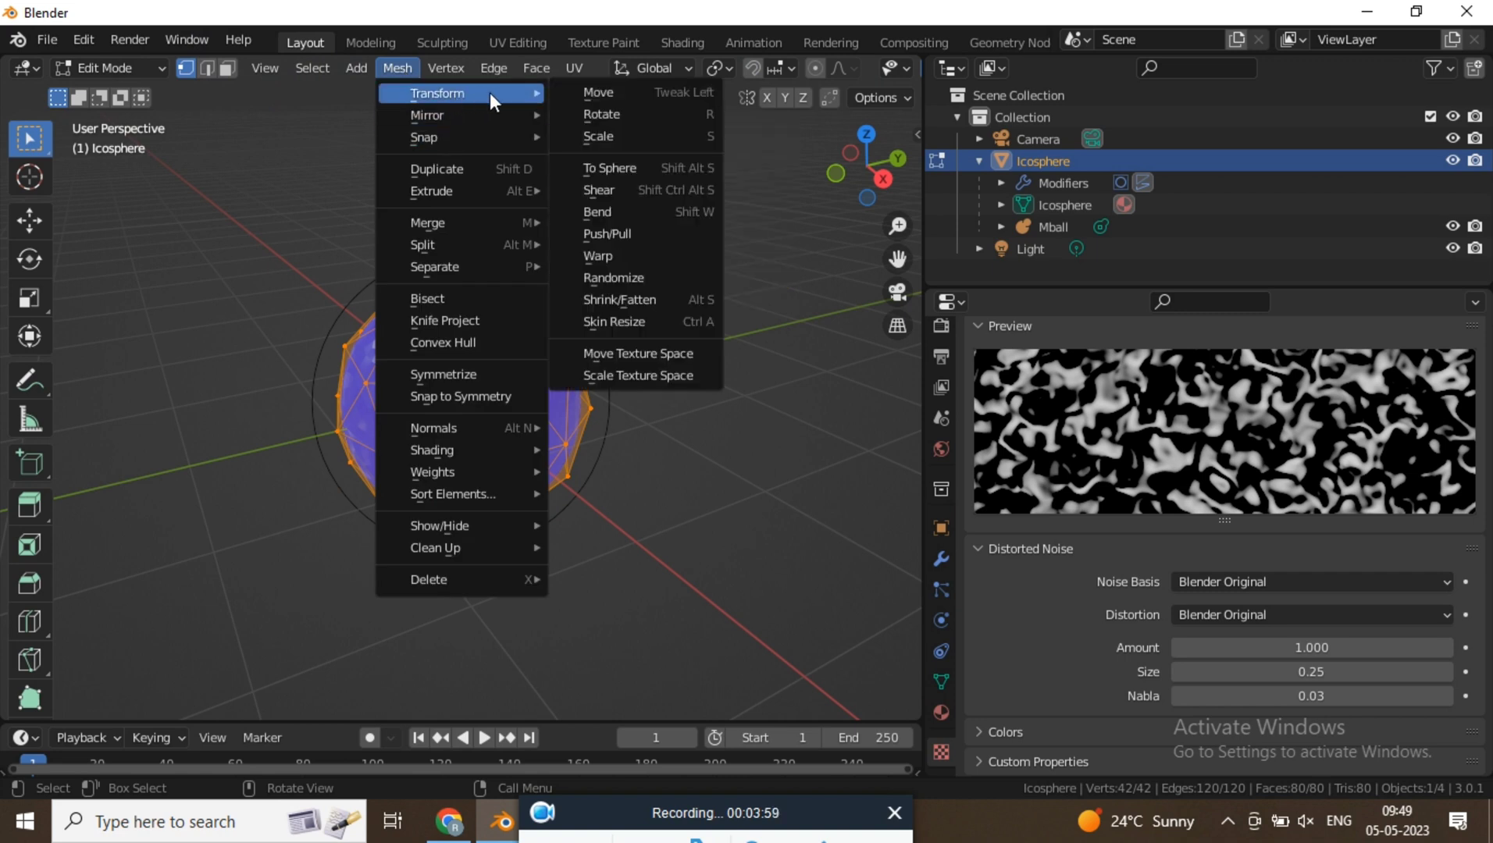
{"action": "left_click", "coordinate": [664, 277]}
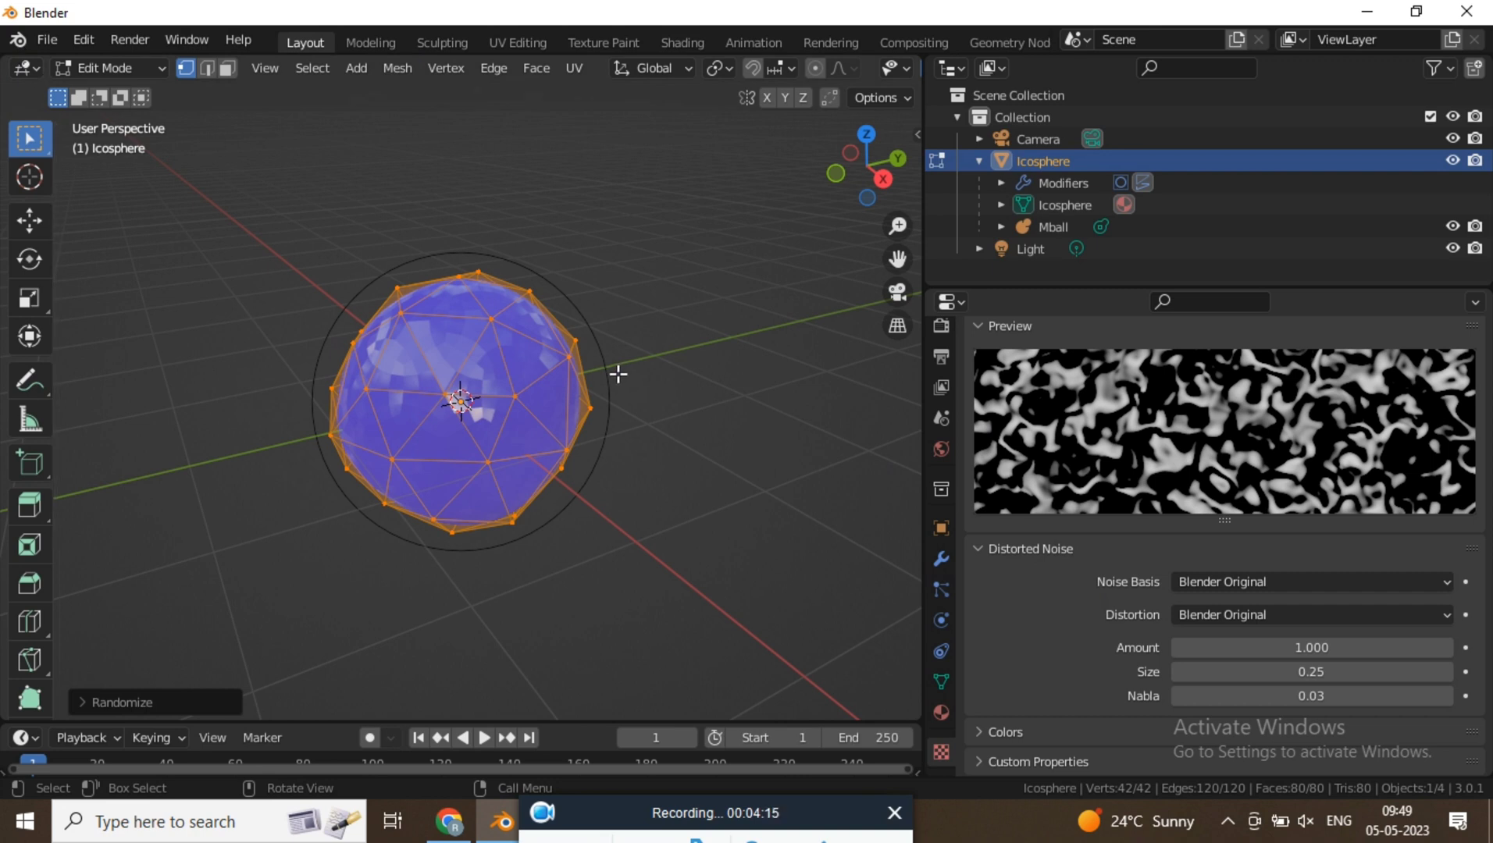
{"action": "key", "text": "Tab"}
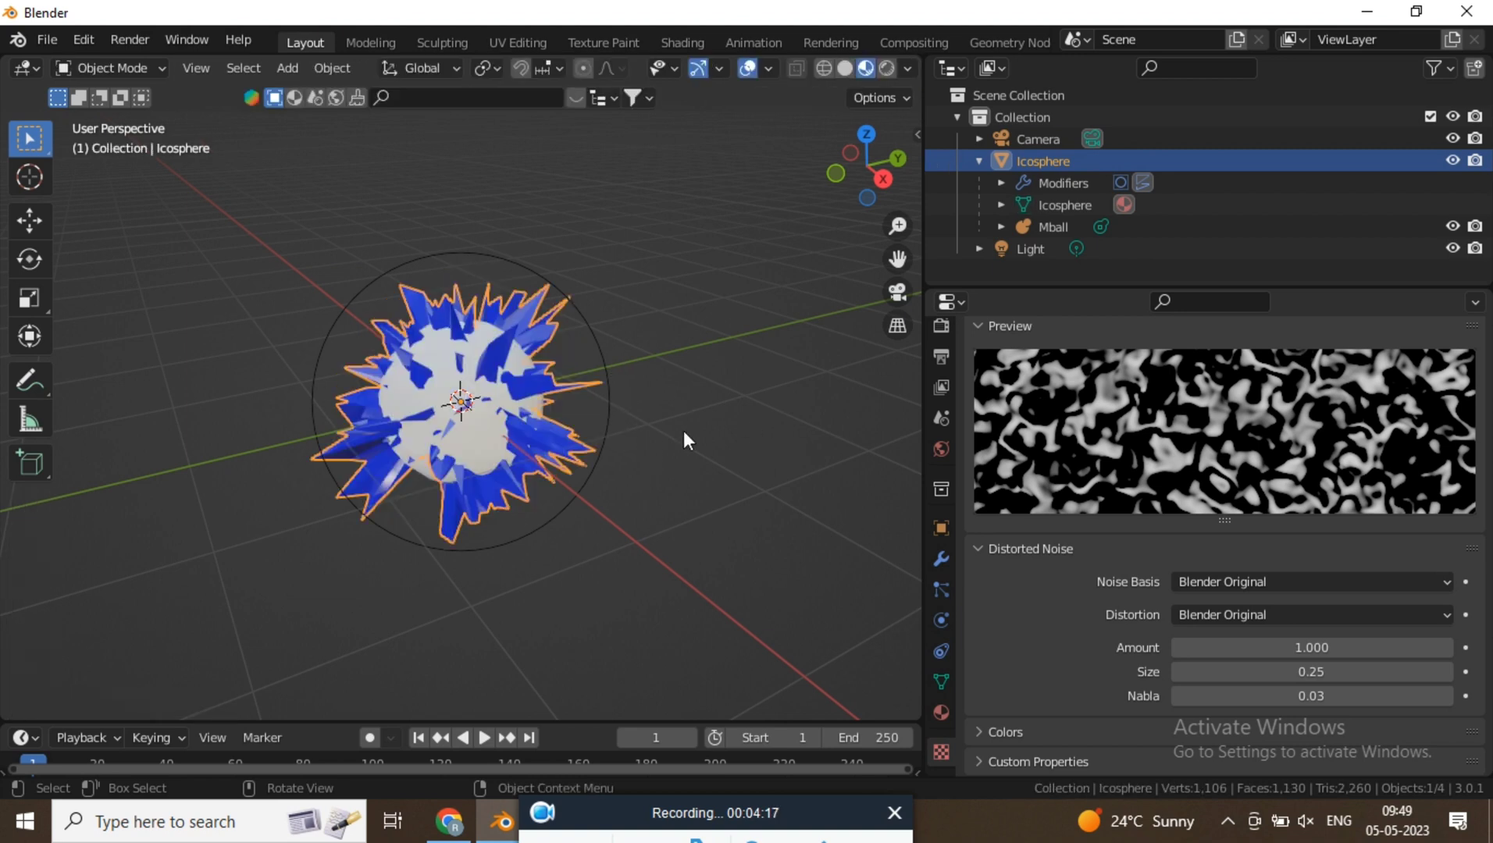
{"action": "middle_click_drag", "start_coordinate": [574, 386], "coordinate": [763, 339]}
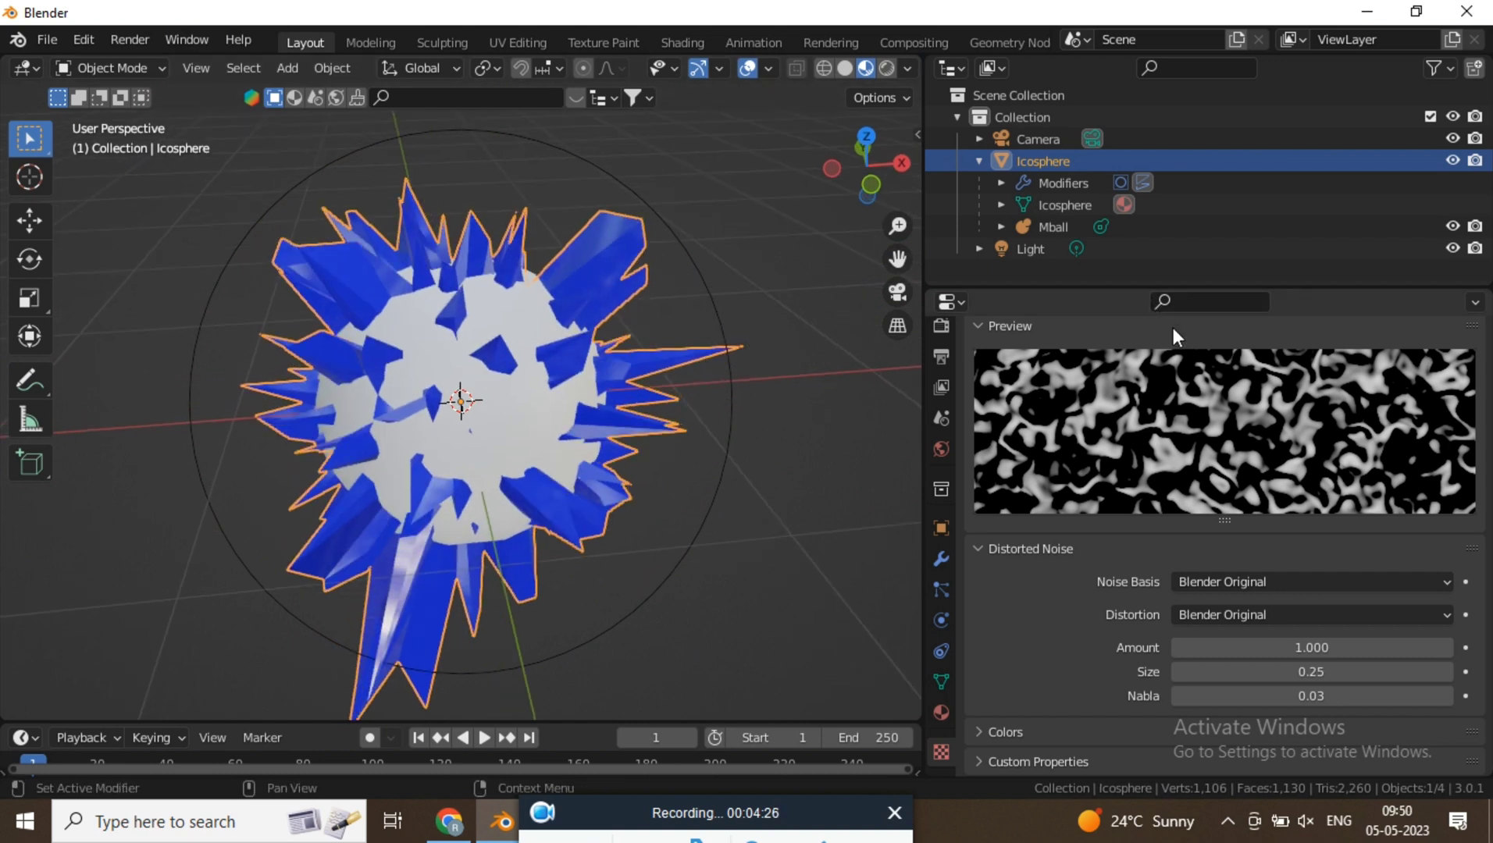
Step: Create a new material on the metaball with a blue base color of about H 0.658, S 0.995, V 0.800
{"action": "left_click", "coordinate": [1054, 227]}
{"action": "scroll", "coordinate": [631, 361], "scroll_direction": "up", "scroll_amount": 2}
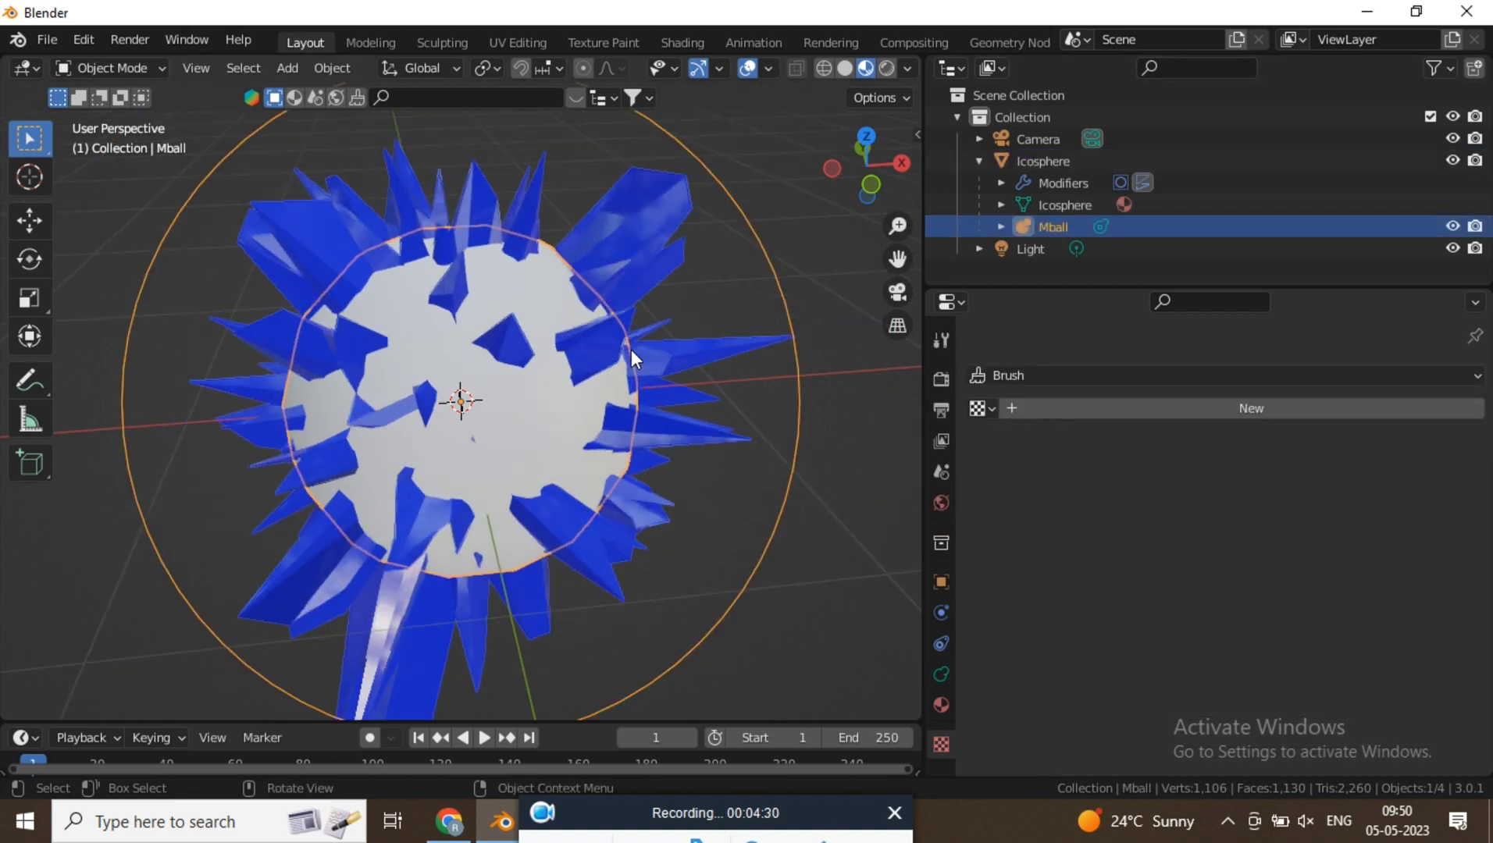
{"action": "scroll", "coordinate": [631, 349], "scroll_direction": "down", "scroll_amount": 2}
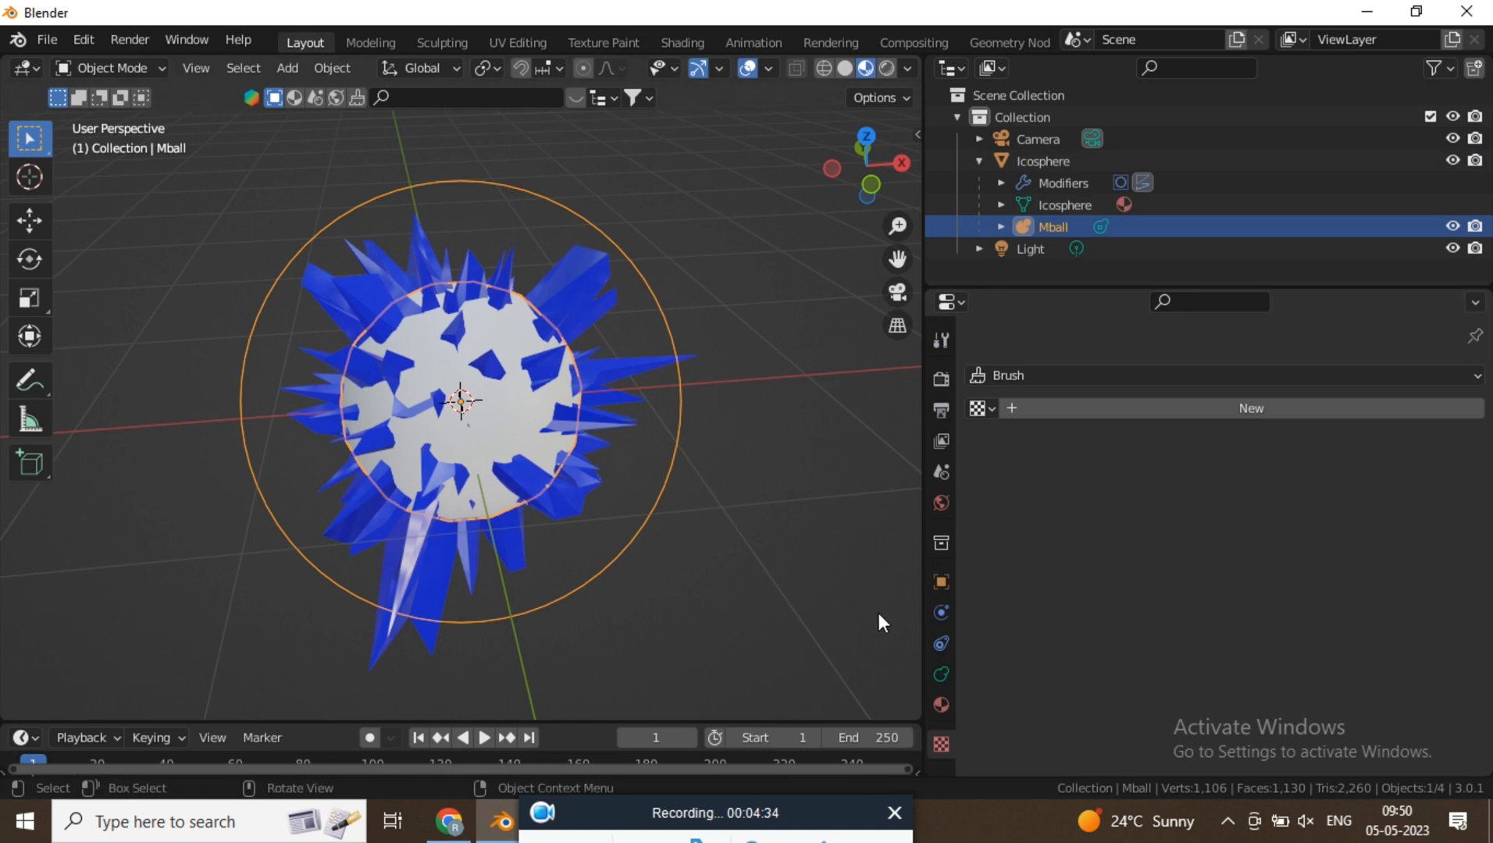
{"action": "left_click", "coordinate": [941, 706]}
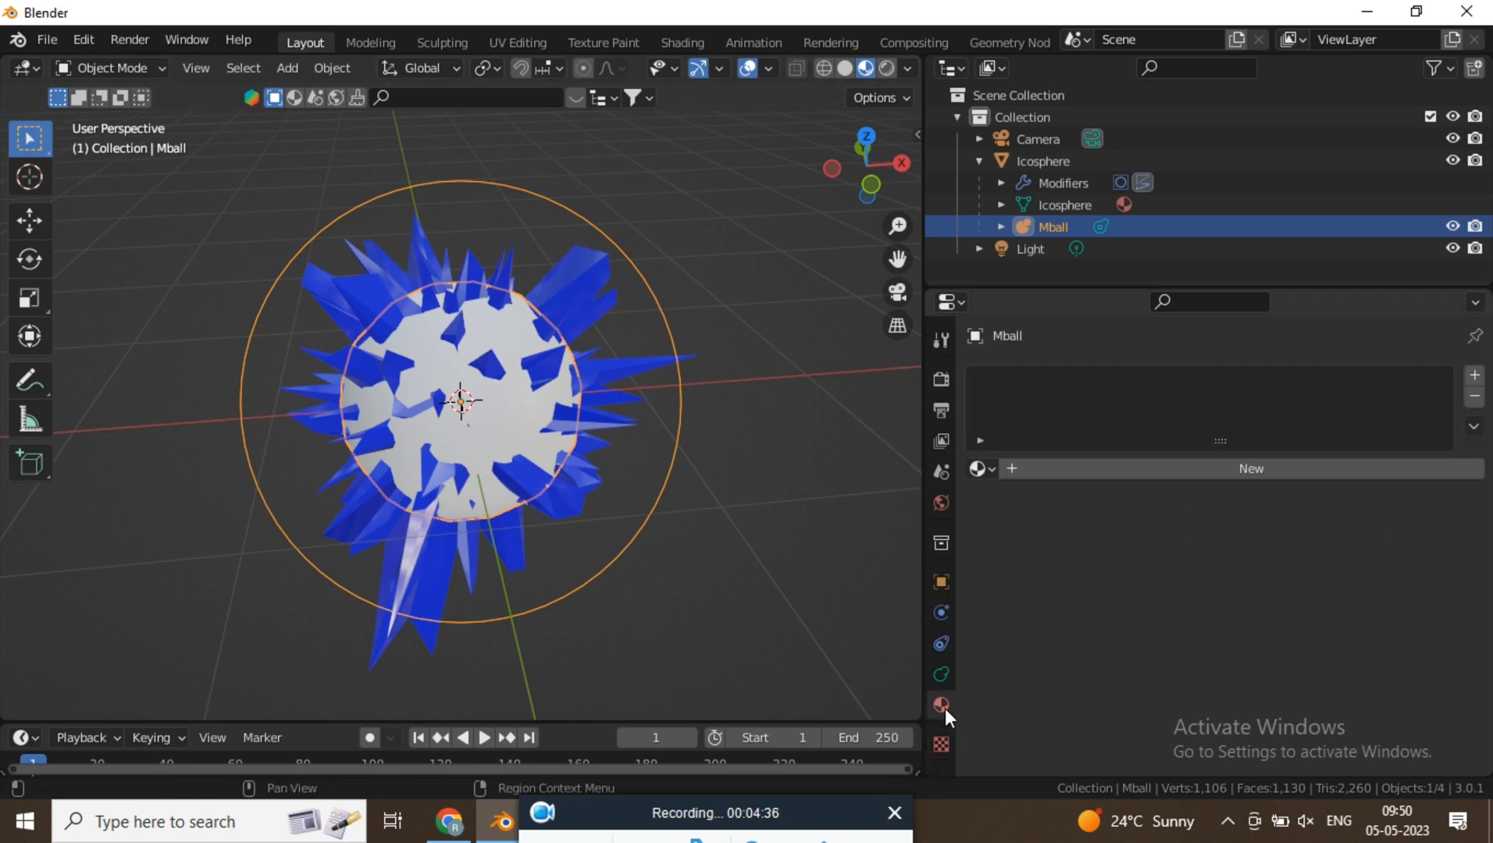
{"action": "left_click", "coordinate": [1199, 471]}
{"action": "scroll", "coordinate": [1234, 633], "scroll_direction": "down", "scroll_amount": 3}
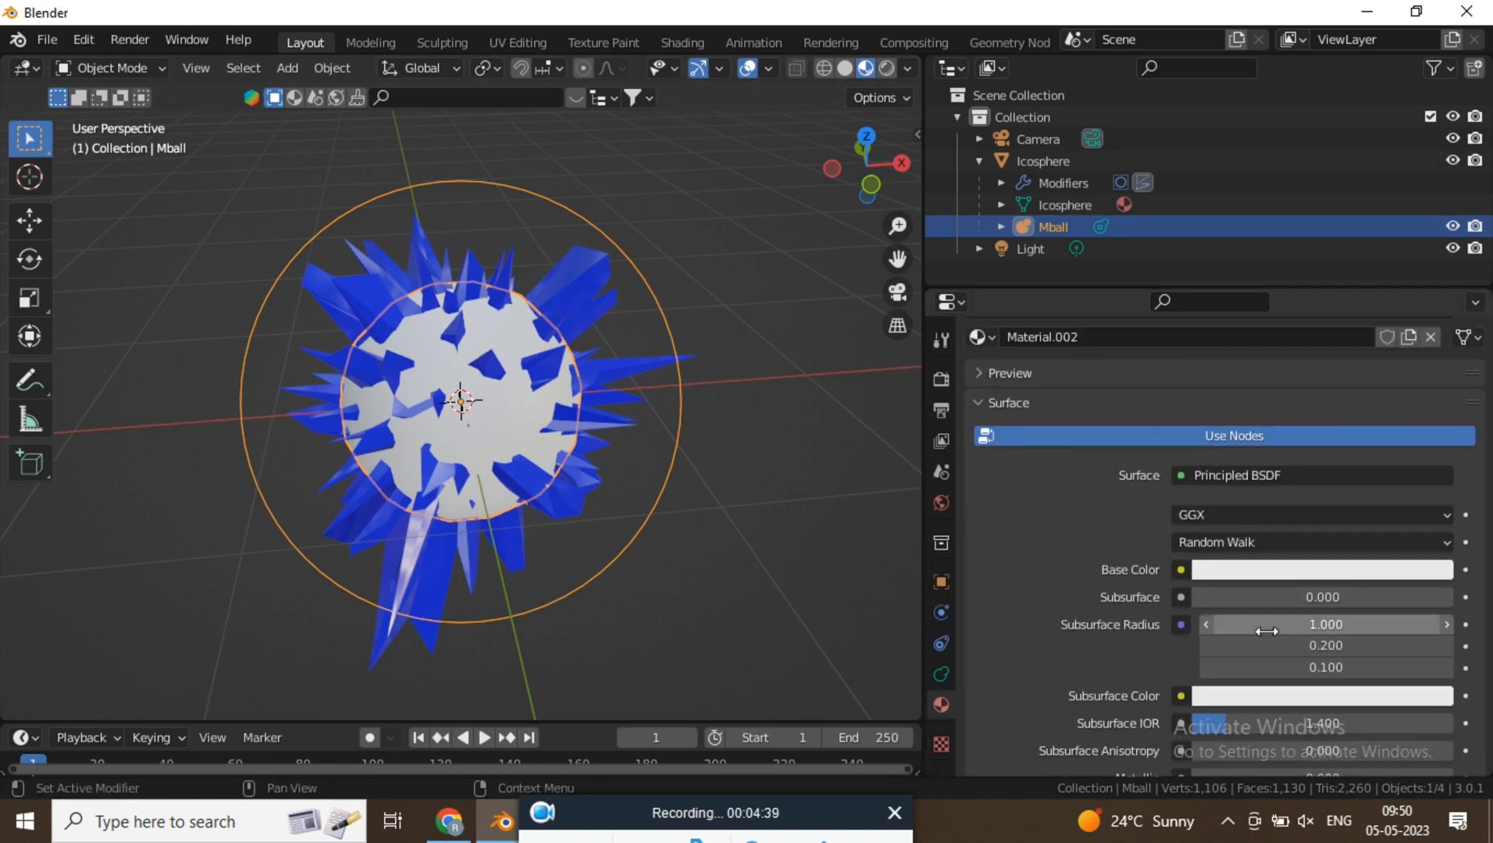
{"action": "left_click", "coordinate": [1300, 573]}
{"action": "left_click", "coordinate": [1399, 291]}
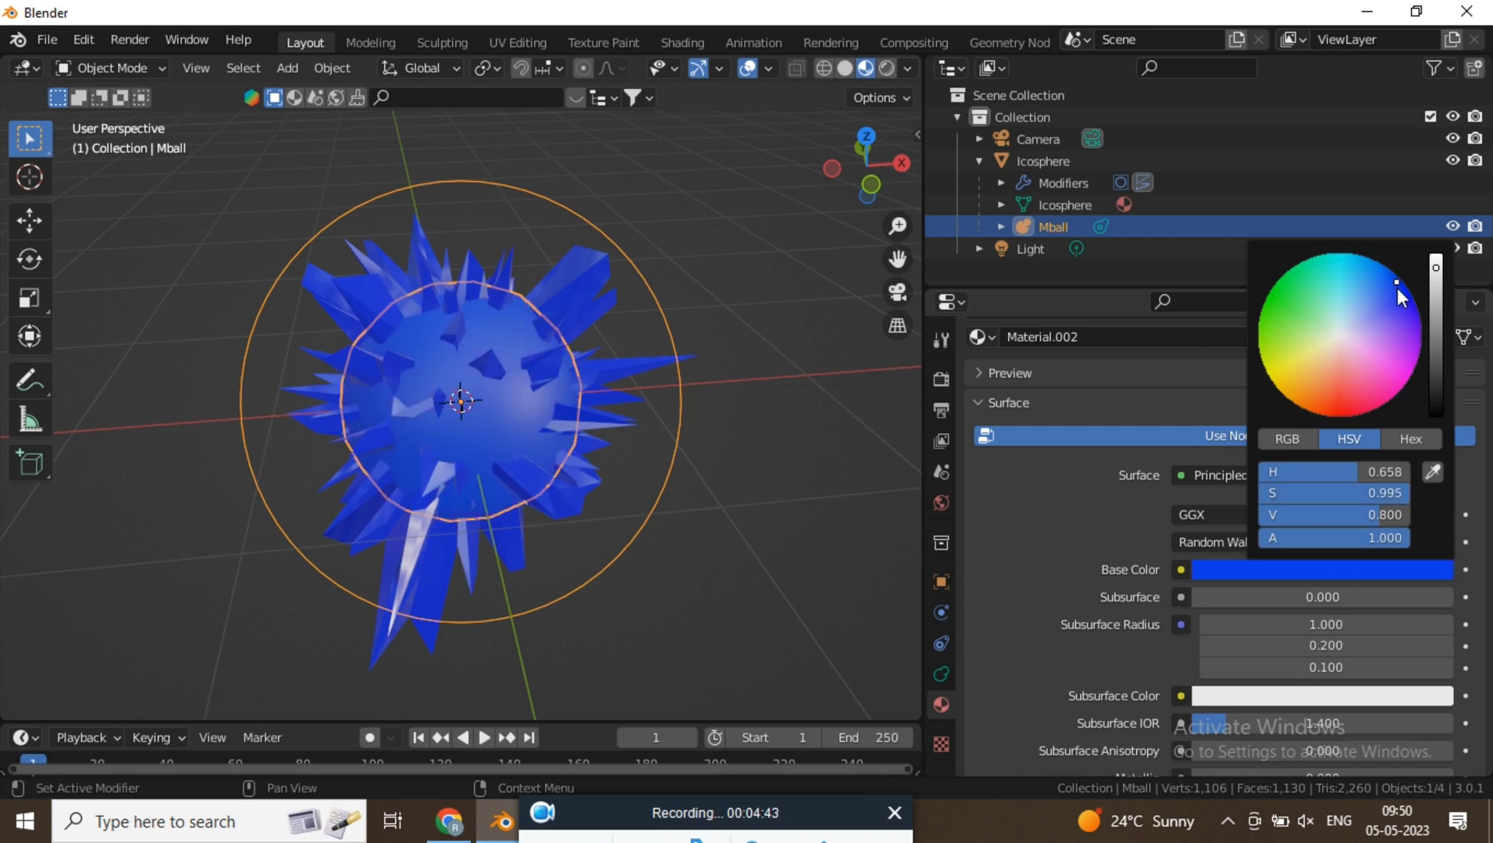
Step: Set the roughness of the metaball's material to 0.05
{"action": "scroll", "coordinate": [1290, 633], "scroll_direction": "down", "scroll_amount": 8}
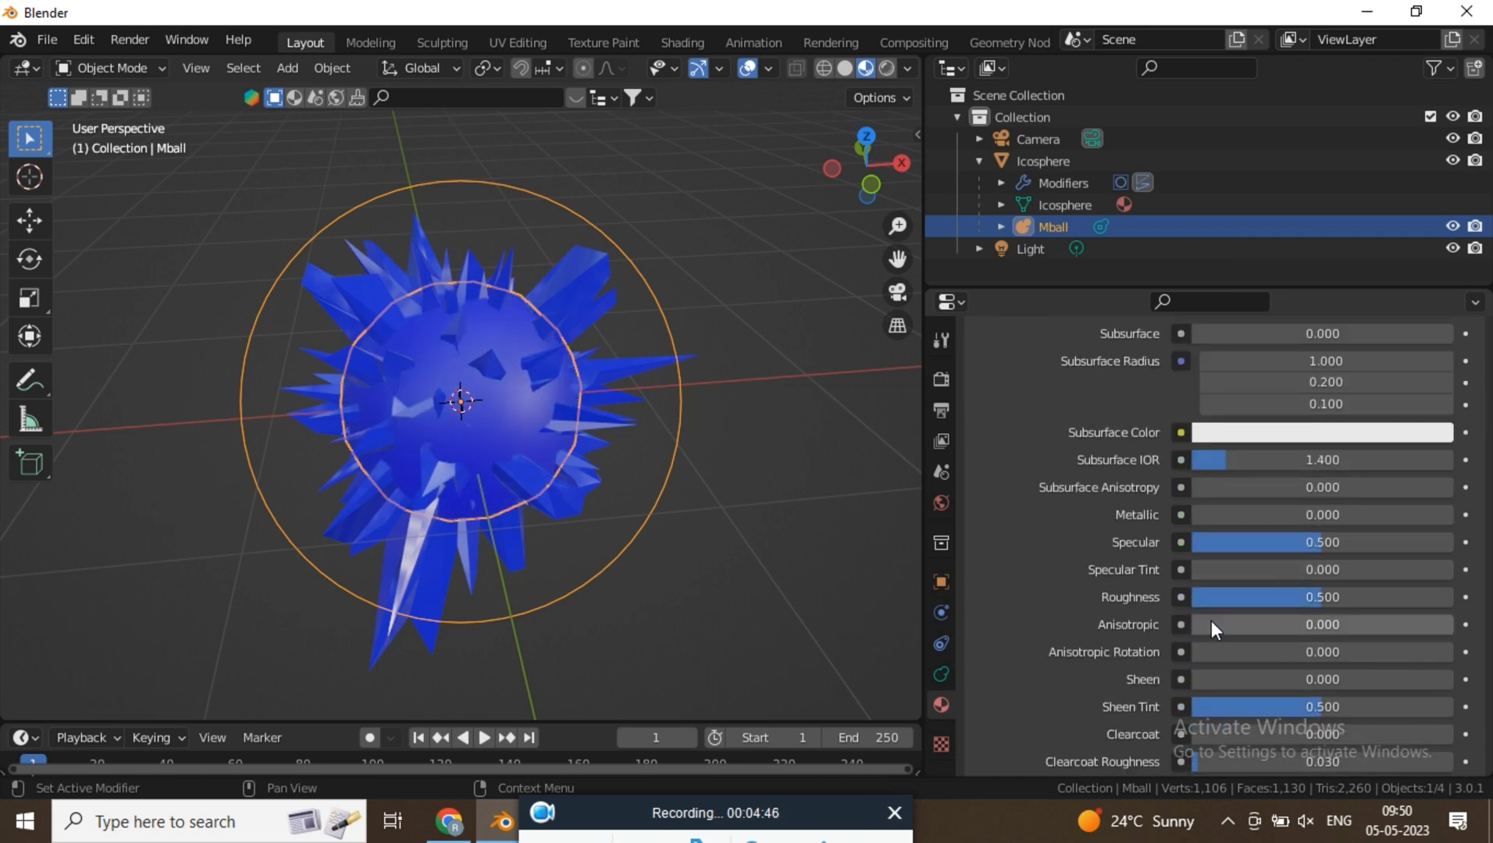
{"action": "left_click", "coordinate": [1261, 597]}
{"action": "type", "text": "0.05"}
{"action": "key", "text": "Return"}
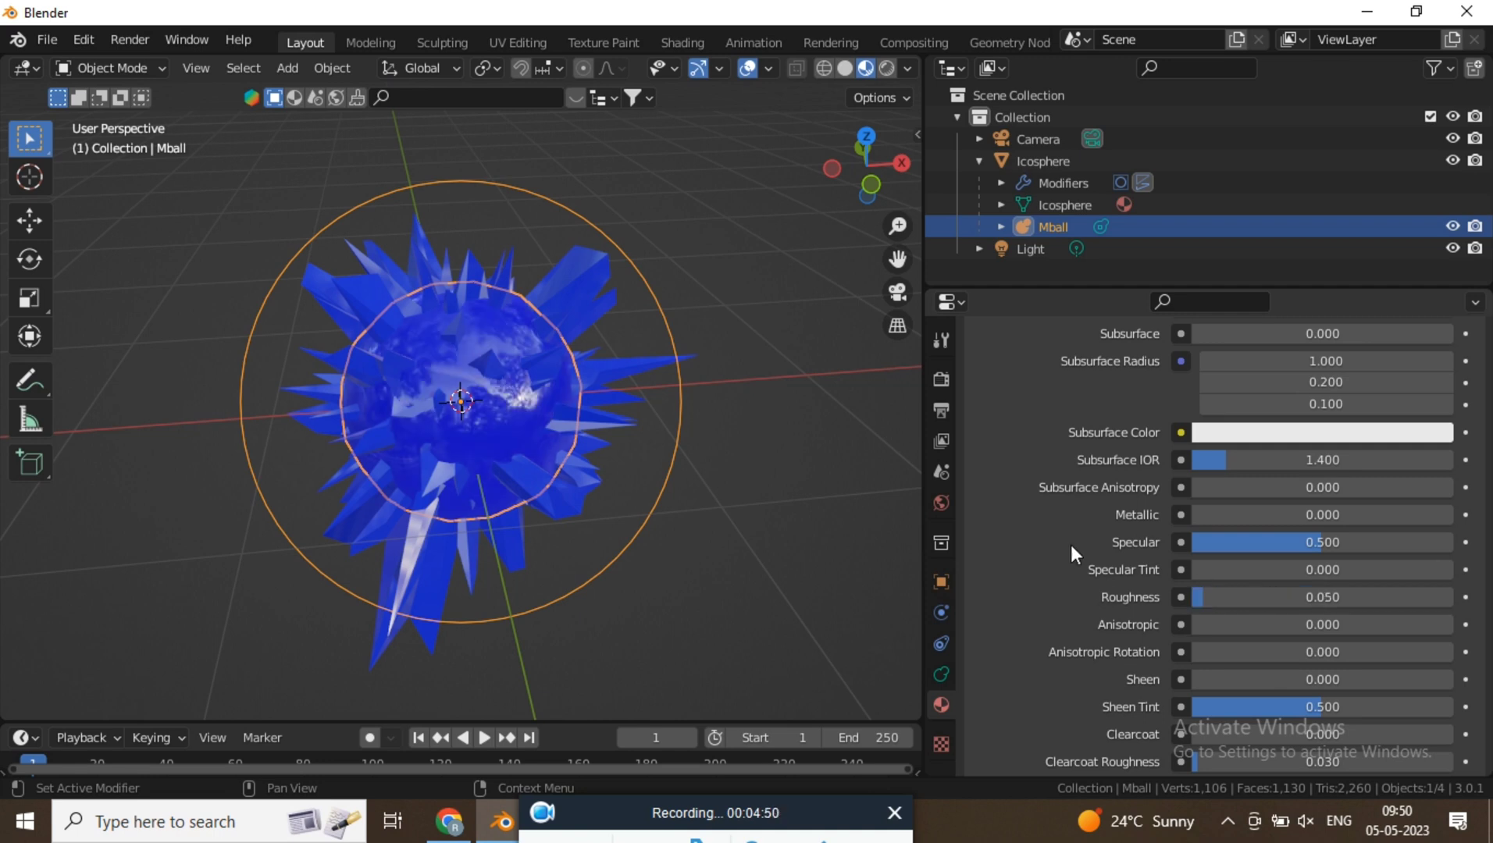
Step: Scale the metaball up so that it covers most of the icosphere's spikes
{"action": "middle_click_drag", "start_coordinate": [536, 317], "coordinate": [707, 351]}
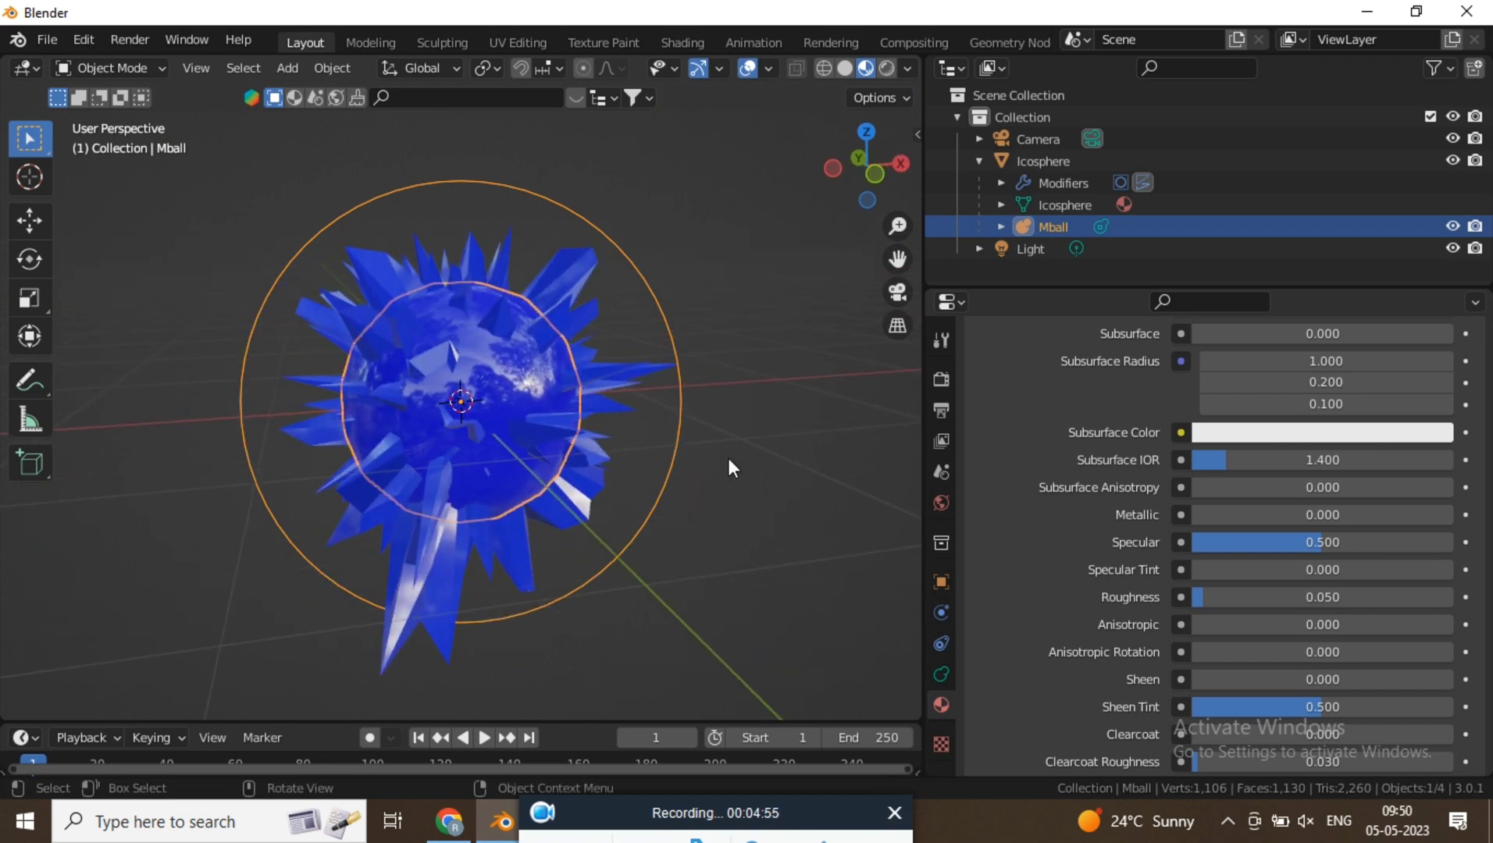
{"action": "key", "text": "s"}
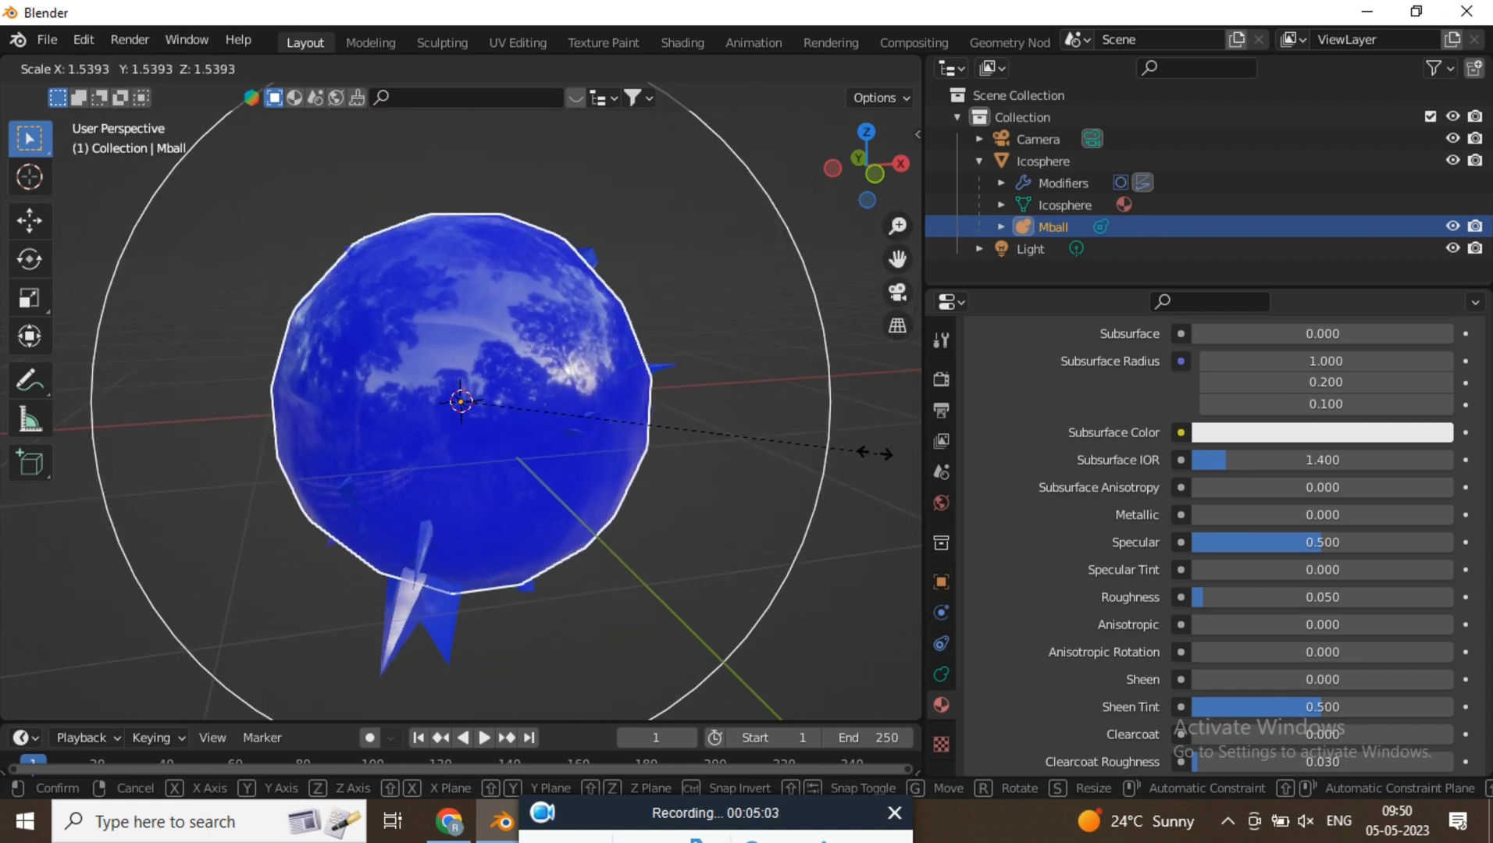
{"action": "left_click", "coordinate": [817, 447]}
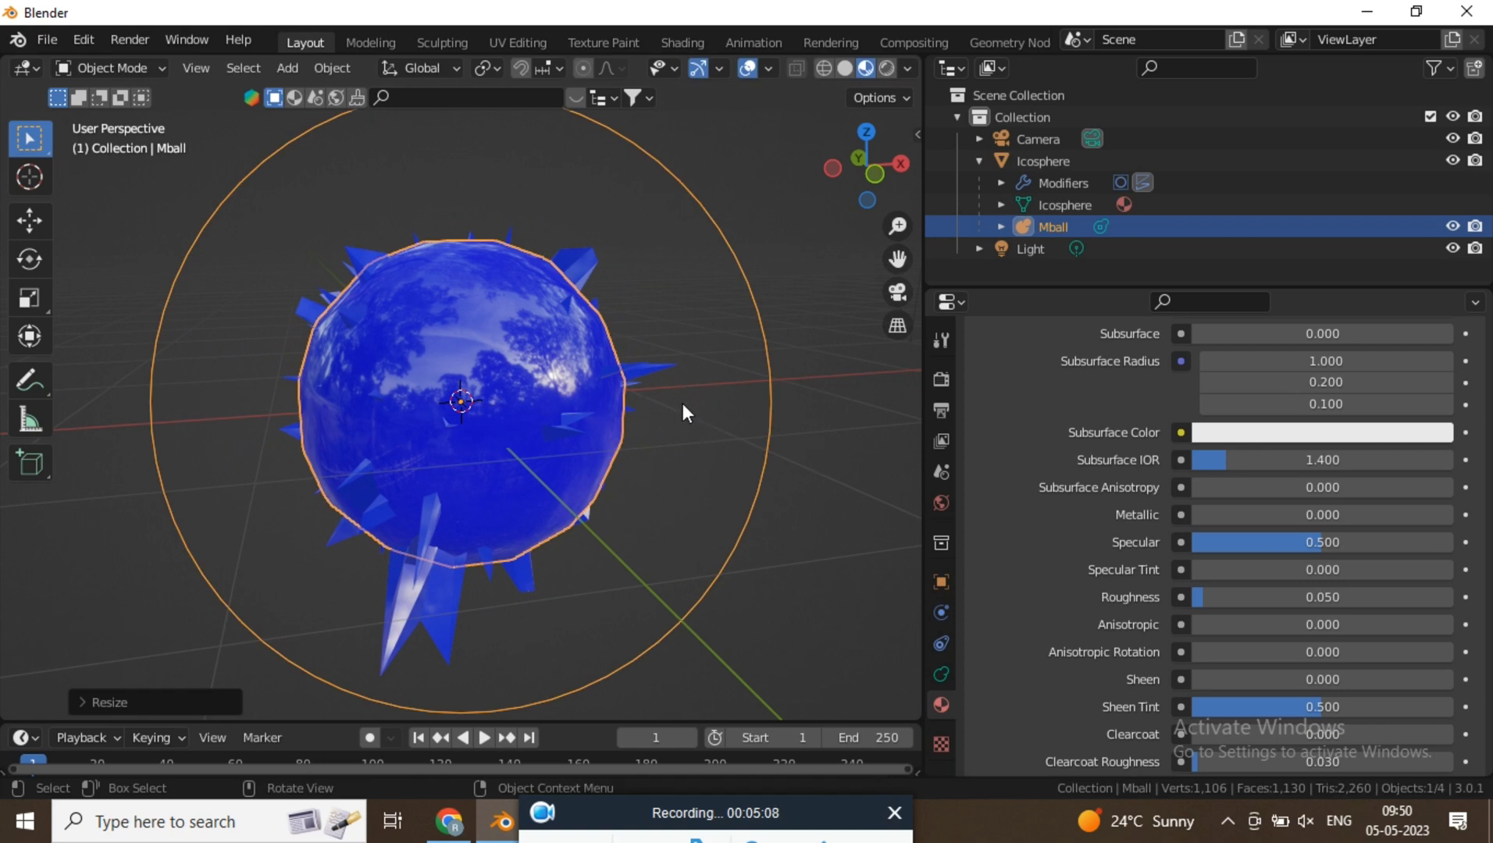
Step: Enable instancing on vertices for the icosphere in its object properties
{"action": "left_click", "coordinate": [1057, 163]}
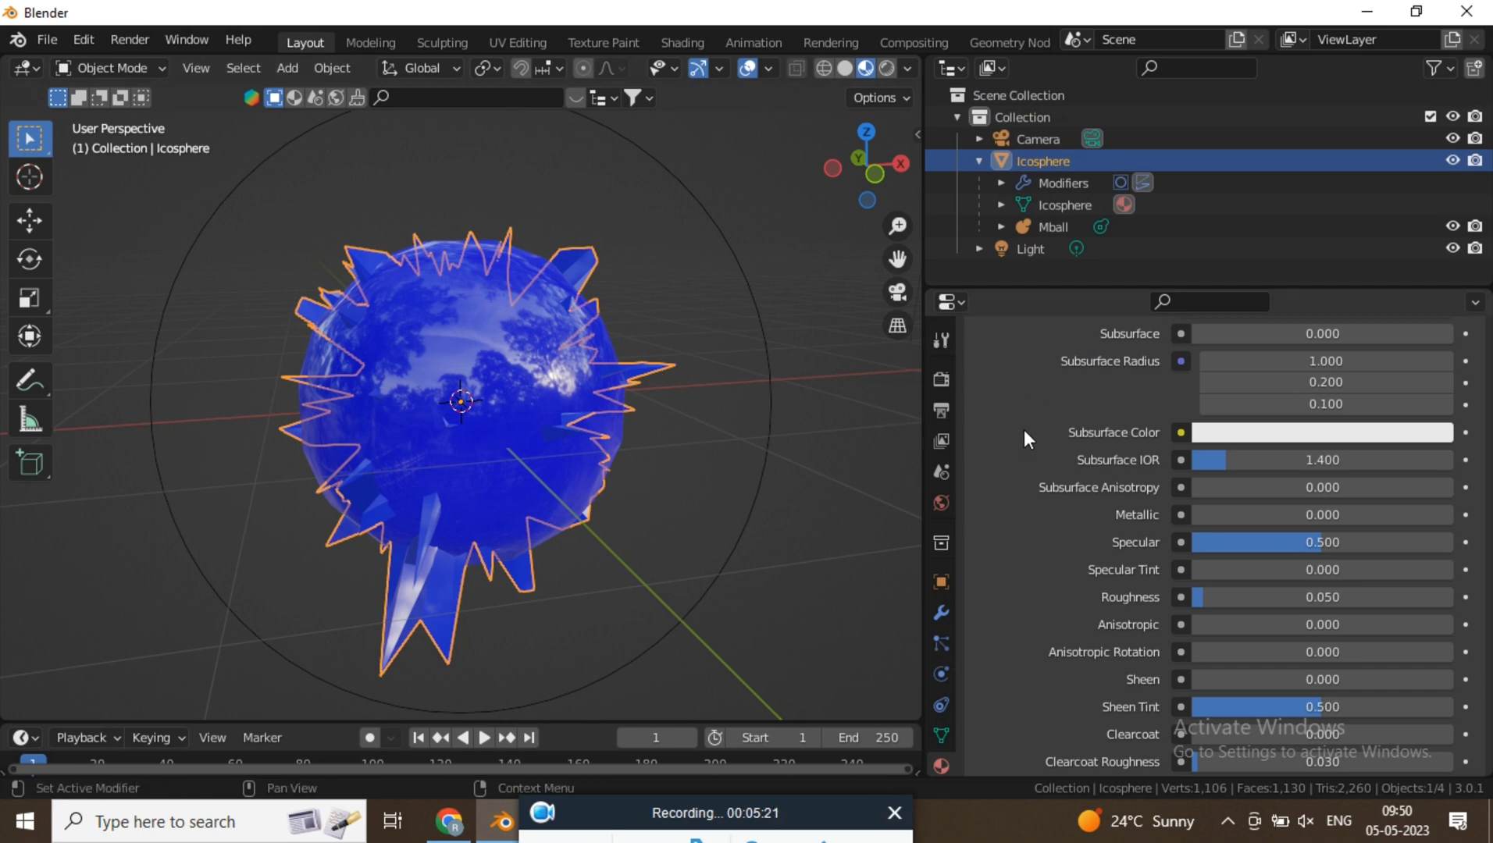
{"action": "scroll", "coordinate": [1047, 434], "scroll_direction": "down", "scroll_amount": 6}
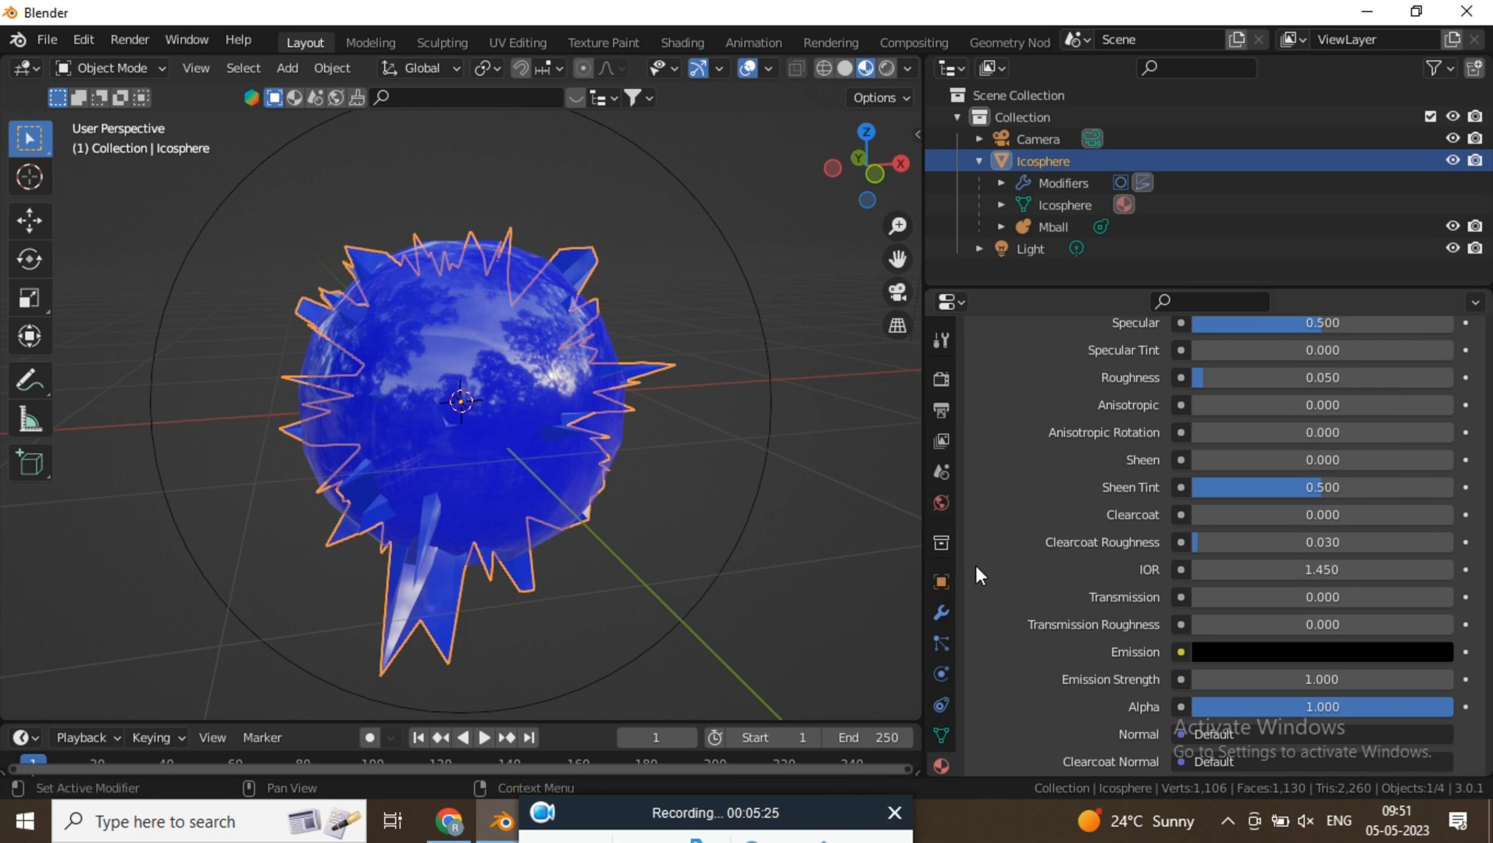
{"action": "left_click", "coordinate": [941, 586]}
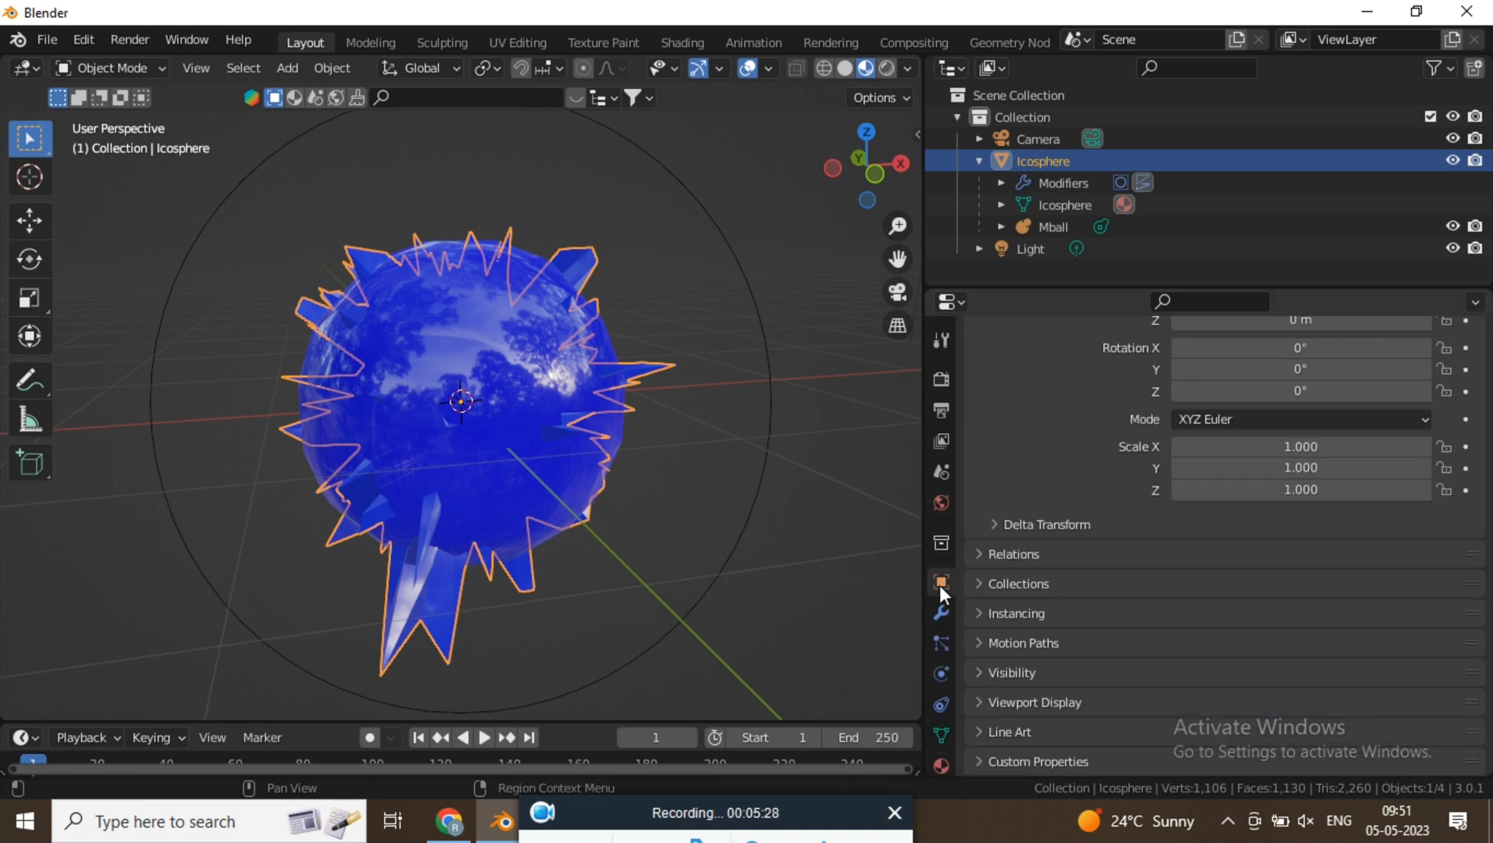
{"action": "scroll", "coordinate": [1156, 478], "scroll_direction": "up", "scroll_amount": 4}
{"action": "scroll", "coordinate": [1156, 478], "scroll_direction": "up", "scroll_amount": 2}
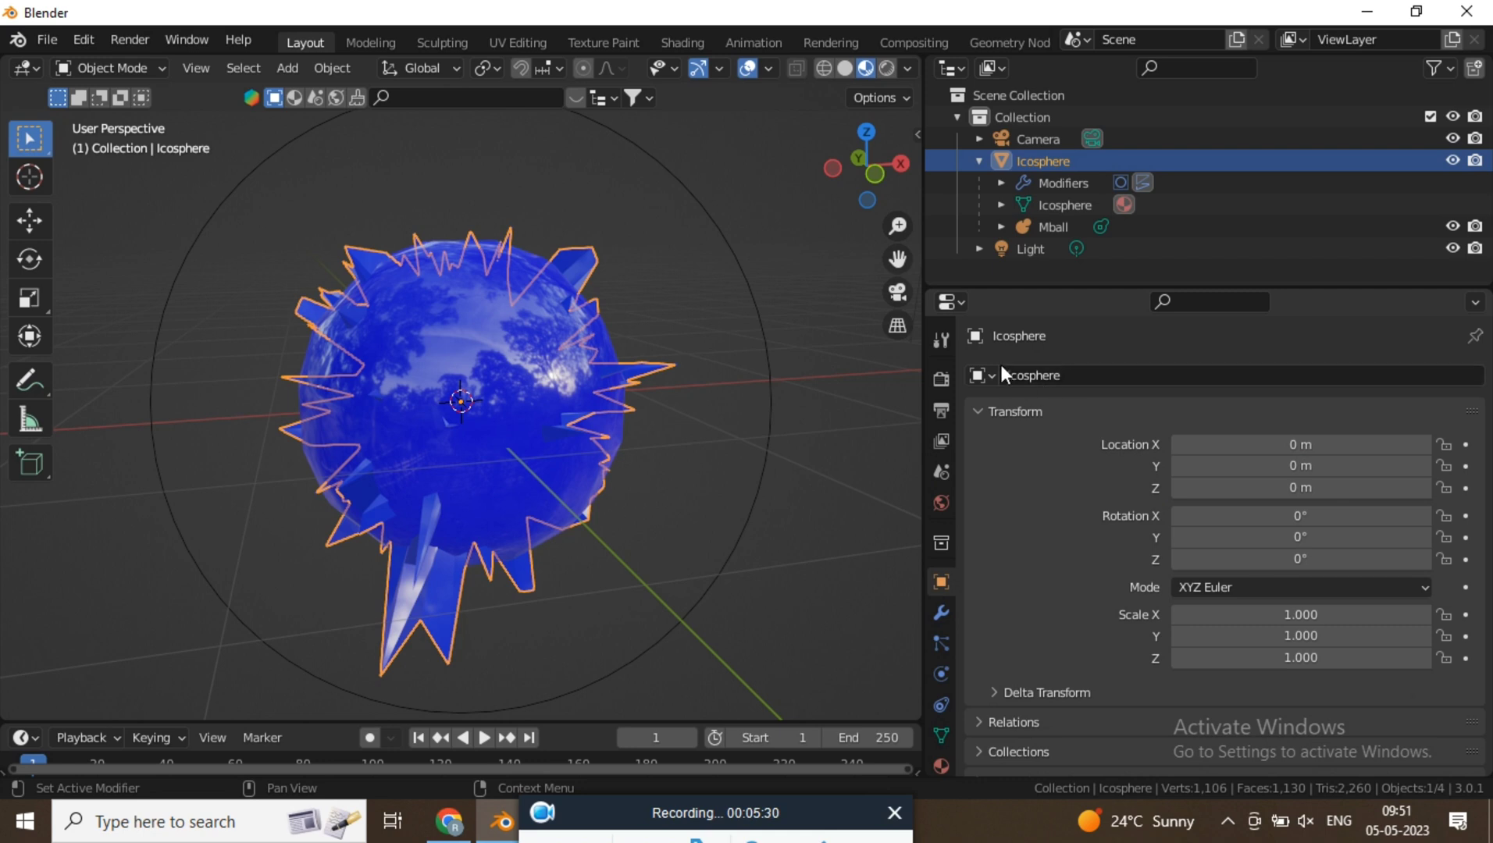
{"action": "scroll", "coordinate": [1074, 516], "scroll_direction": "down", "scroll_amount": 5}
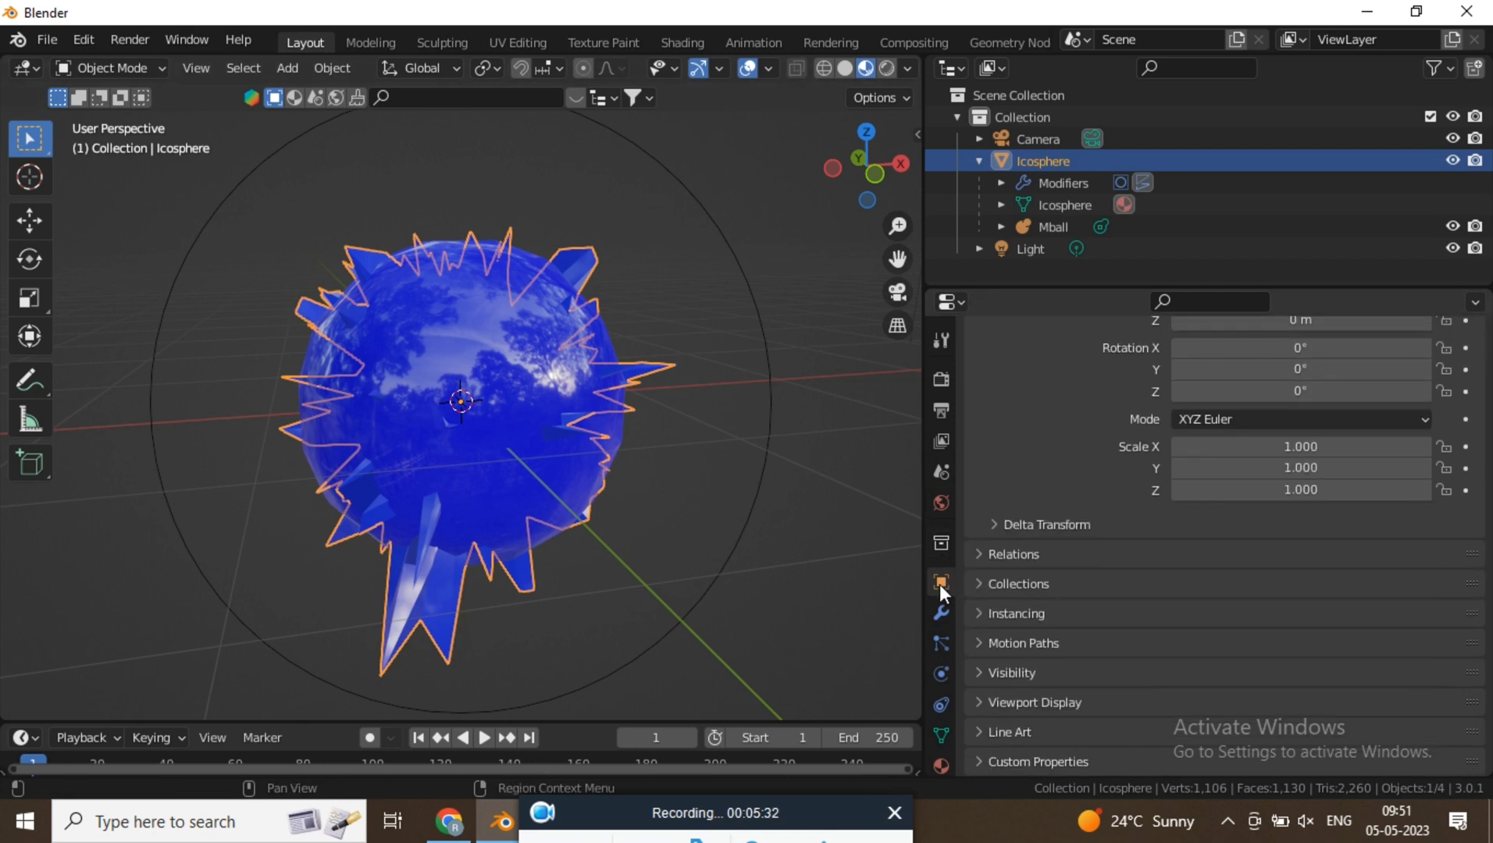
{"action": "left_click", "coordinate": [979, 615]}
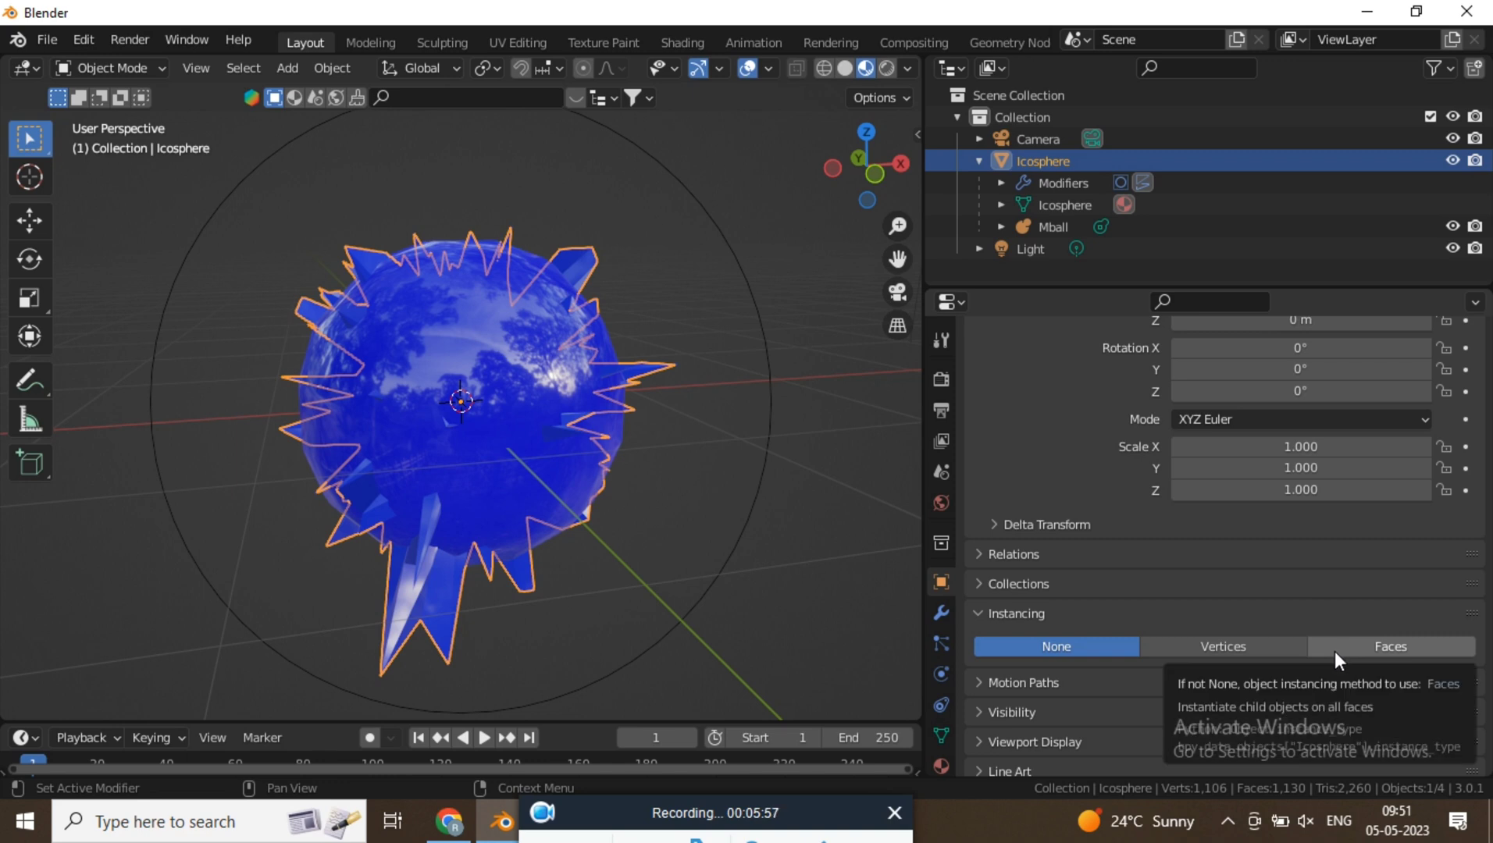
{"action": "left_click", "coordinate": [1273, 647]}
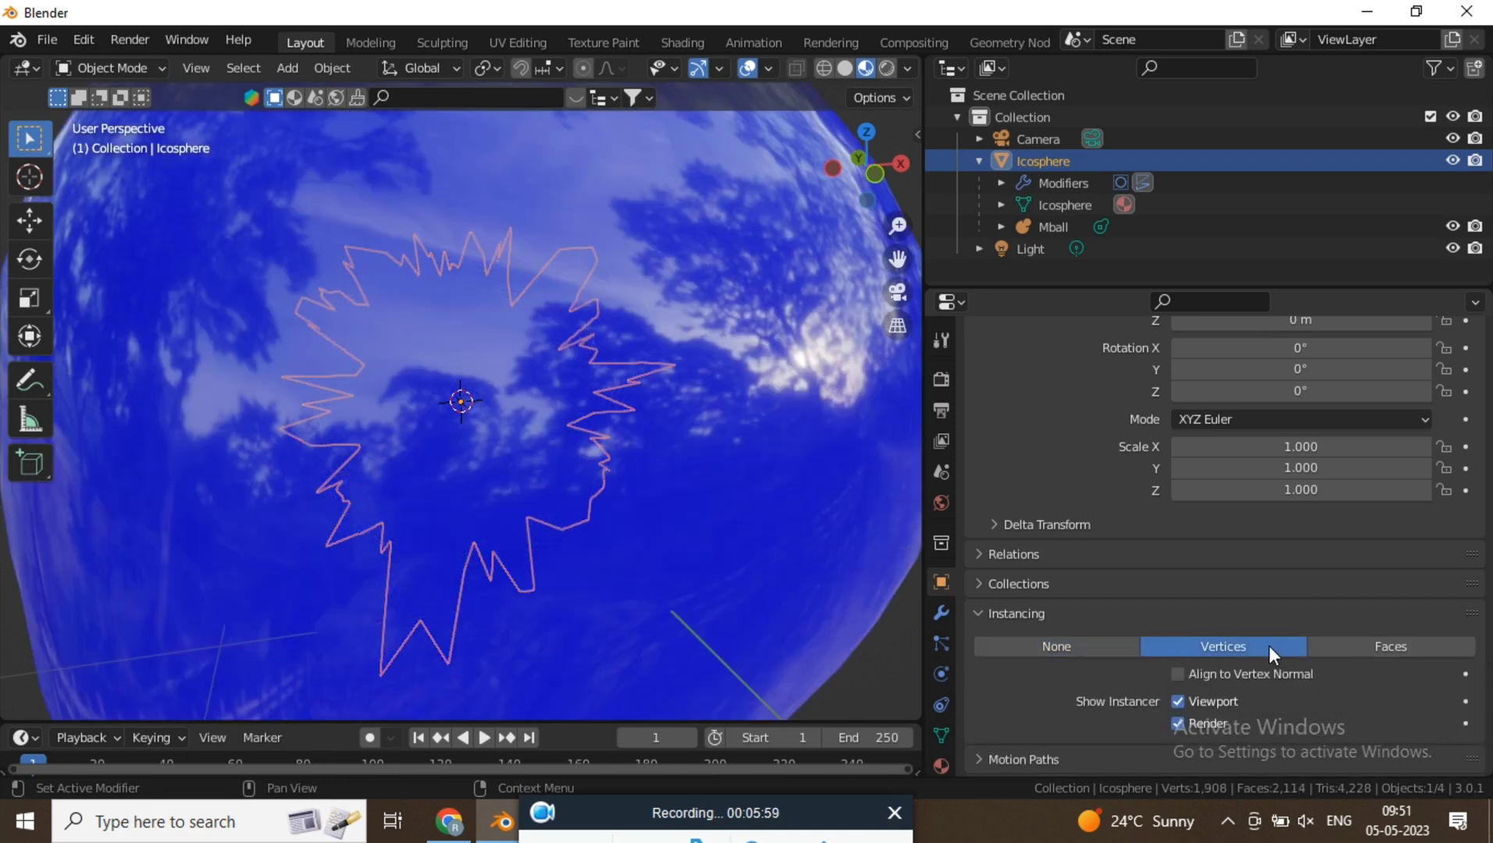
Step: Scale the icosphere down uniformly to about 0.809
{"action": "scroll", "coordinate": [751, 365], "scroll_direction": "down", "scroll_amount": 6}
{"action": "middle_click_drag", "start_coordinate": [677, 388], "coordinate": [278, 361]}
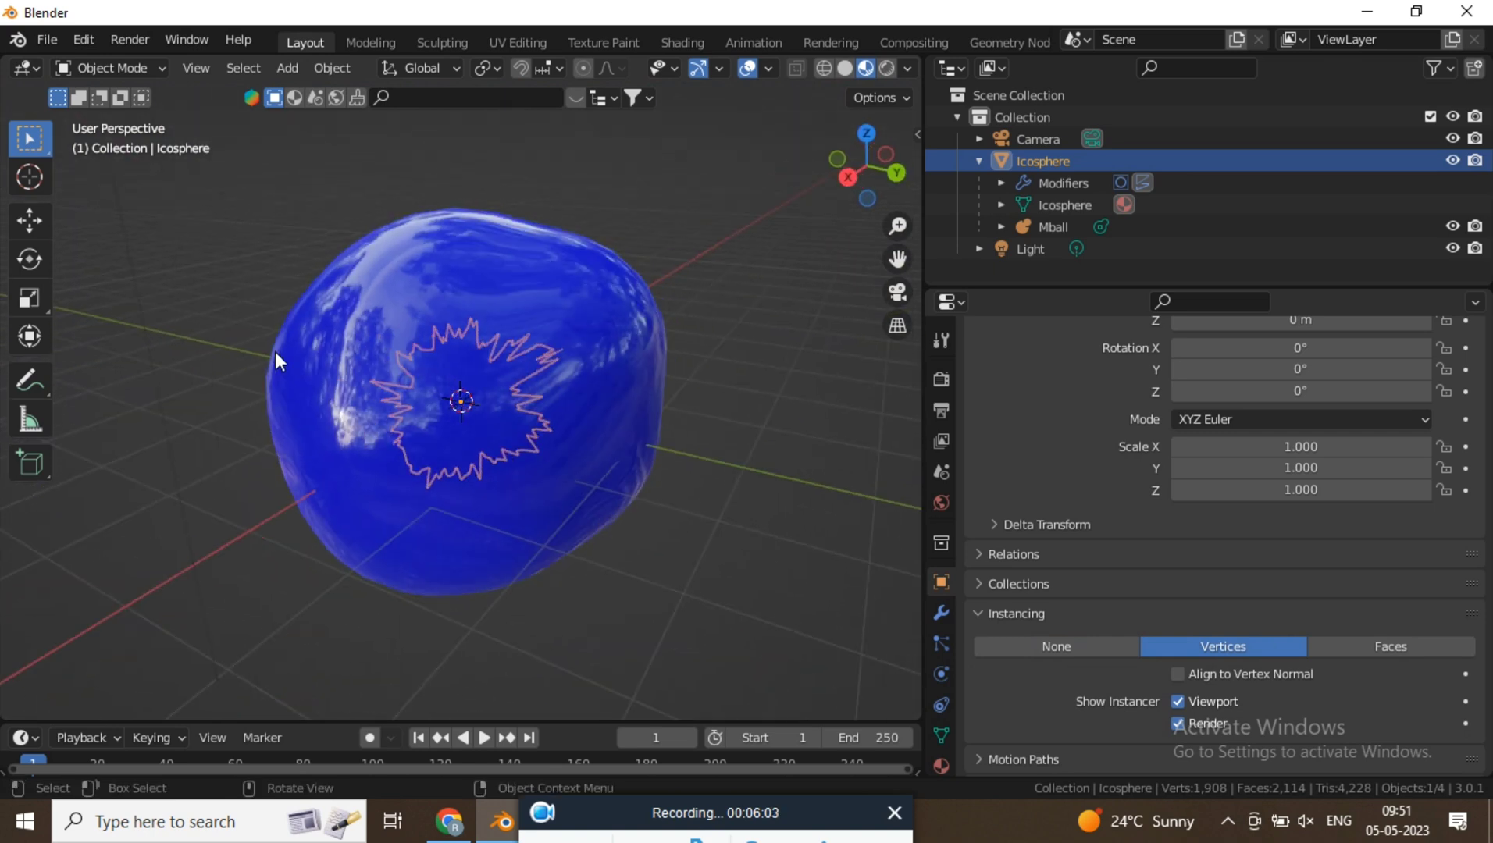
{"action": "middle_click_drag", "start_coordinate": [643, 391], "coordinate": [727, 411]}
{"action": "scroll", "coordinate": [727, 410], "scroll_direction": "up", "scroll_amount": 3}
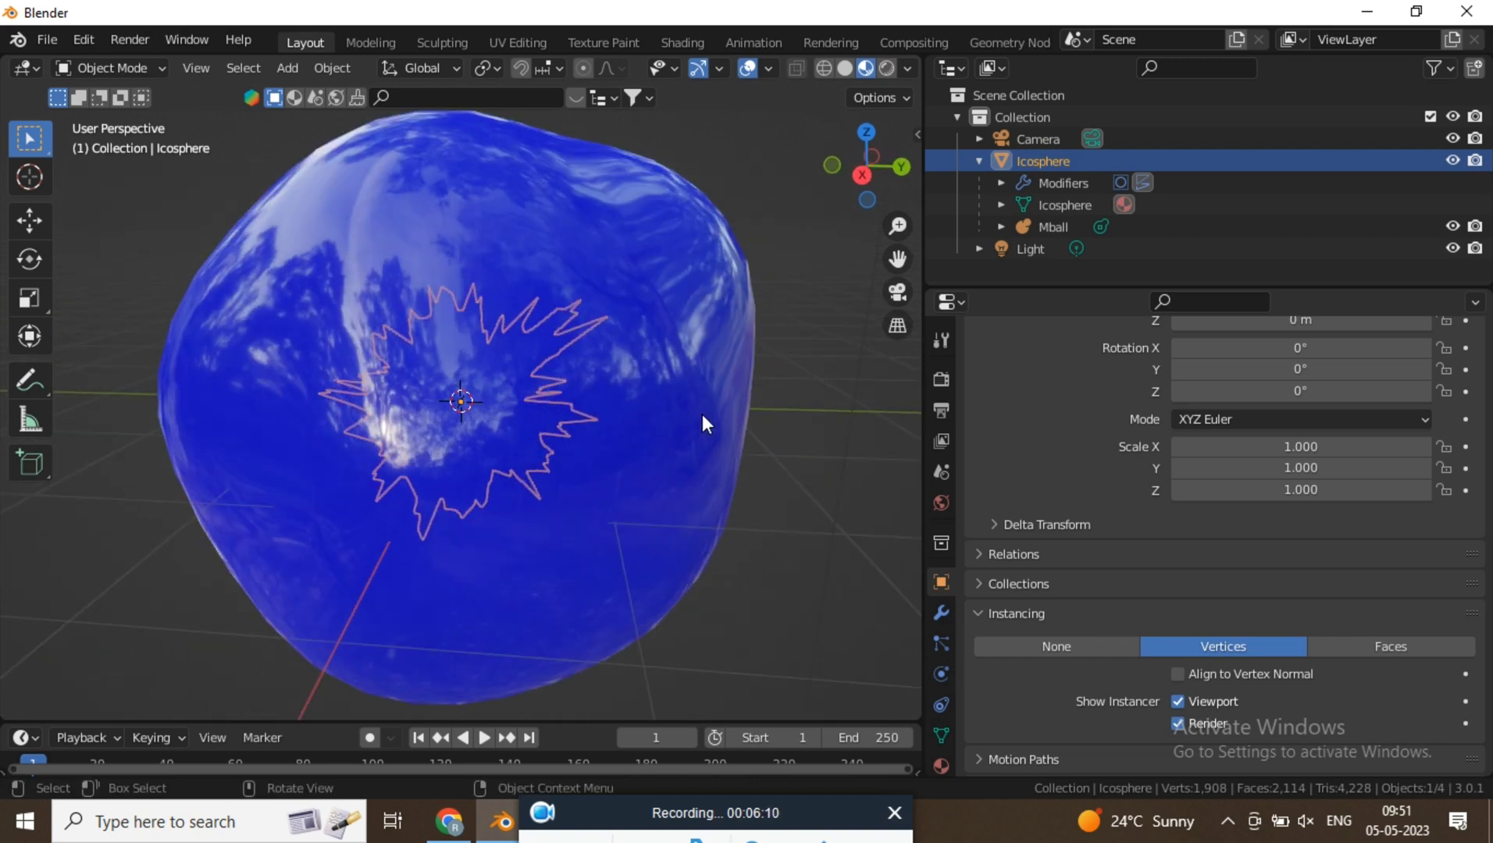
{"action": "mouse_move", "coordinate": [752, 352]}
{"action": "middle_mouse_down"}
{"action": "mouse_move", "coordinate": [695, 371]}
{"action": "mouse_move", "coordinate": [764, 354]}
{"action": "middle_mouse_up"}
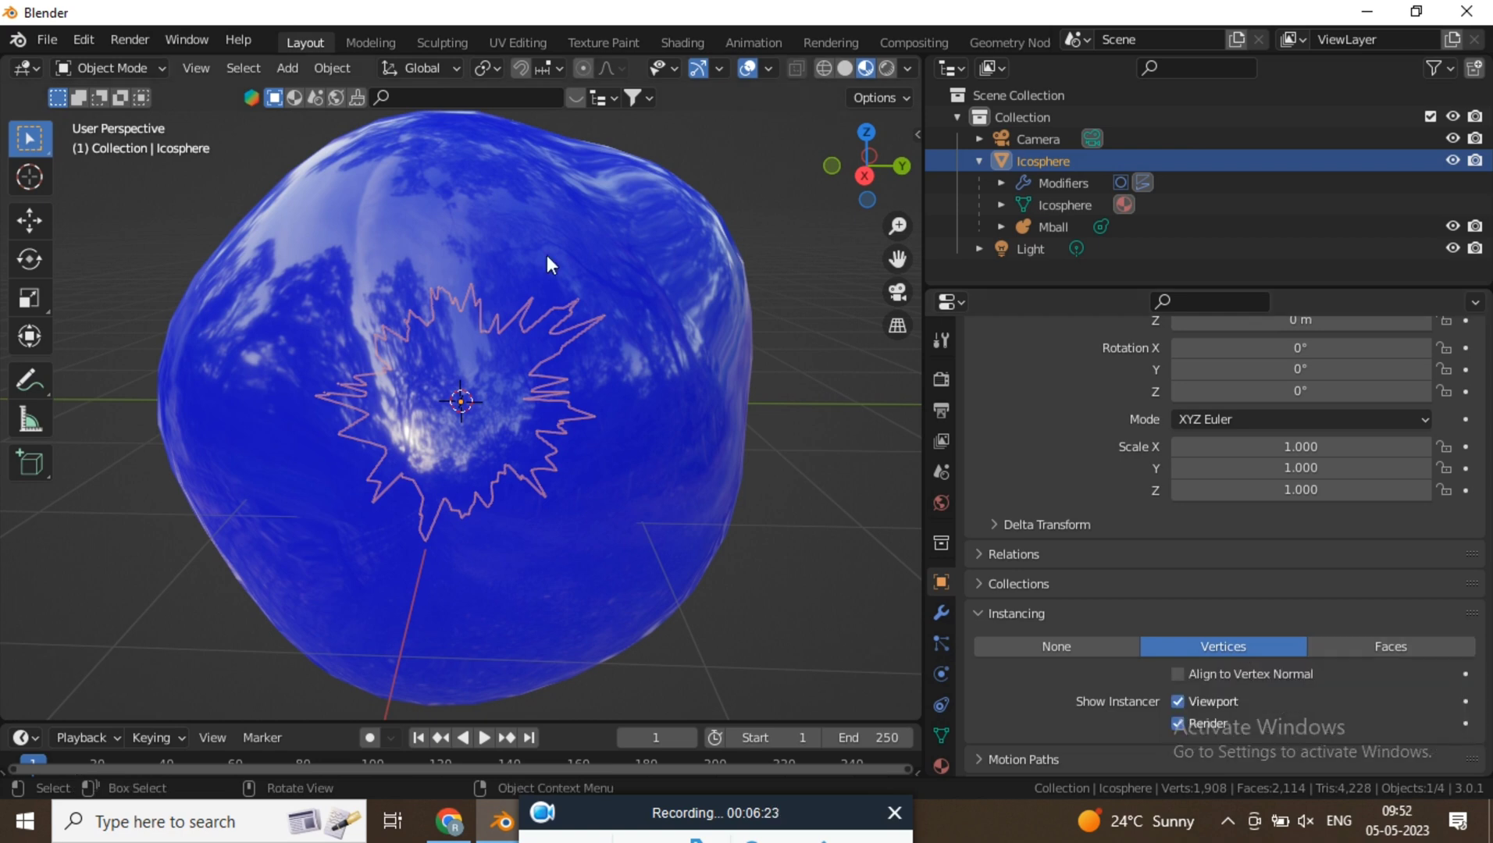
{"action": "scroll", "coordinate": [508, 219], "scroll_direction": "up", "scroll_amount": 2}
{"action": "scroll", "coordinate": [507, 250], "scroll_direction": "down", "scroll_amount": 5}
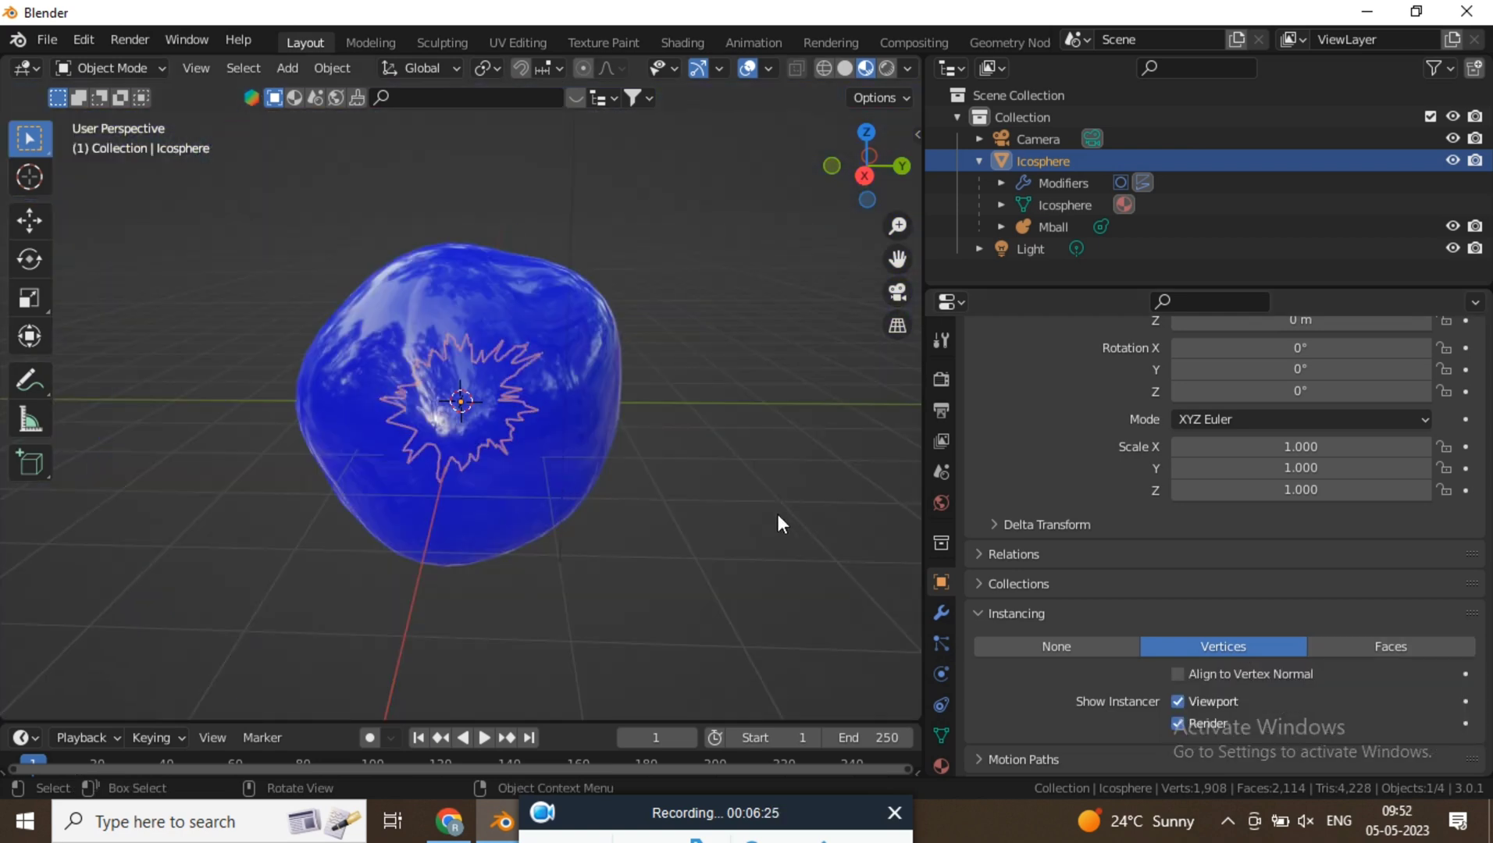
{"action": "key", "text": "s"}
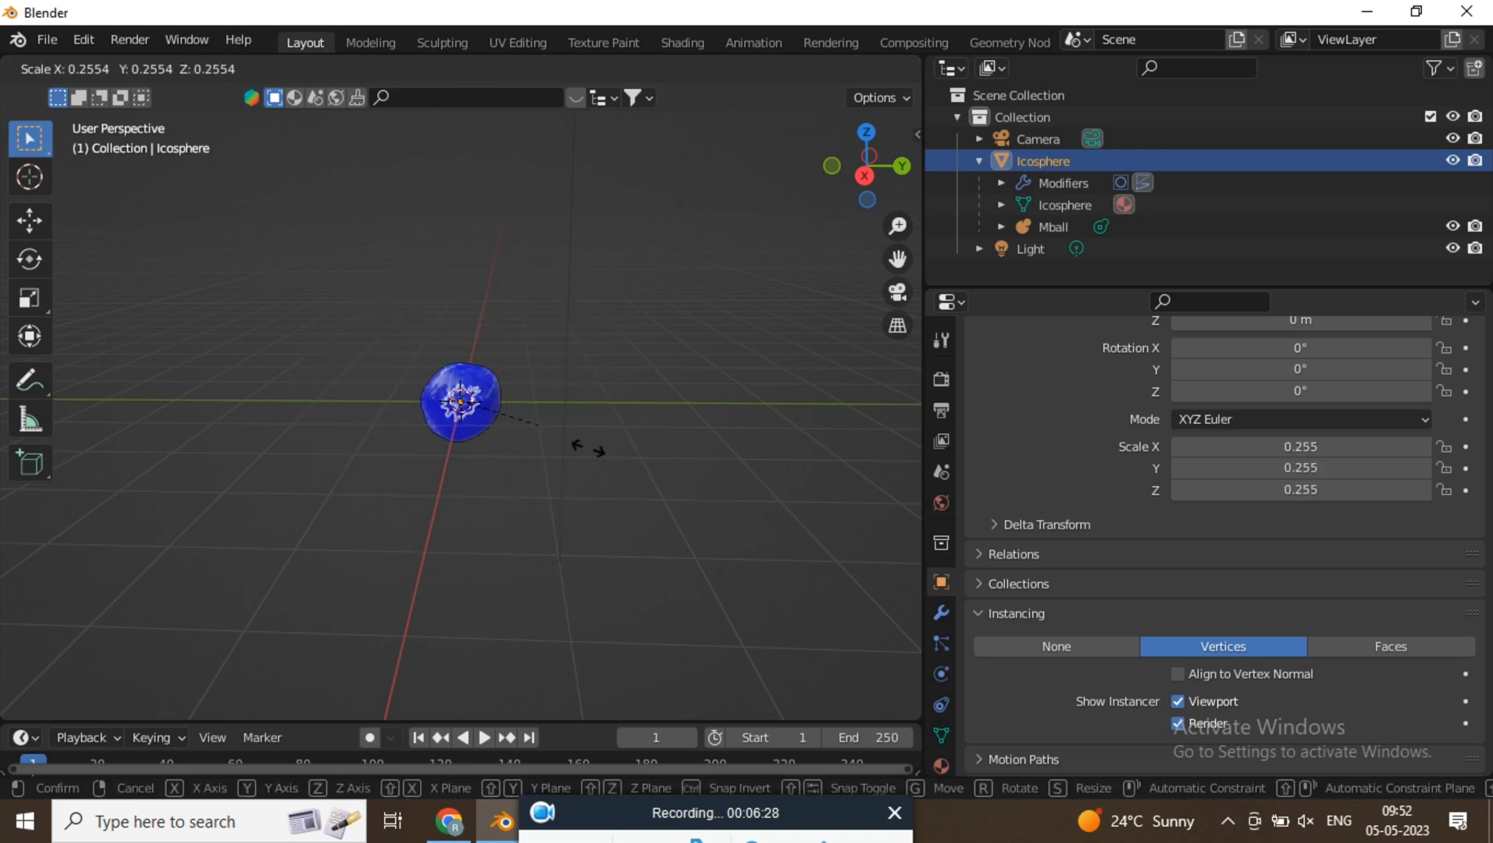
{"action": "left_click", "coordinate": [711, 469]}
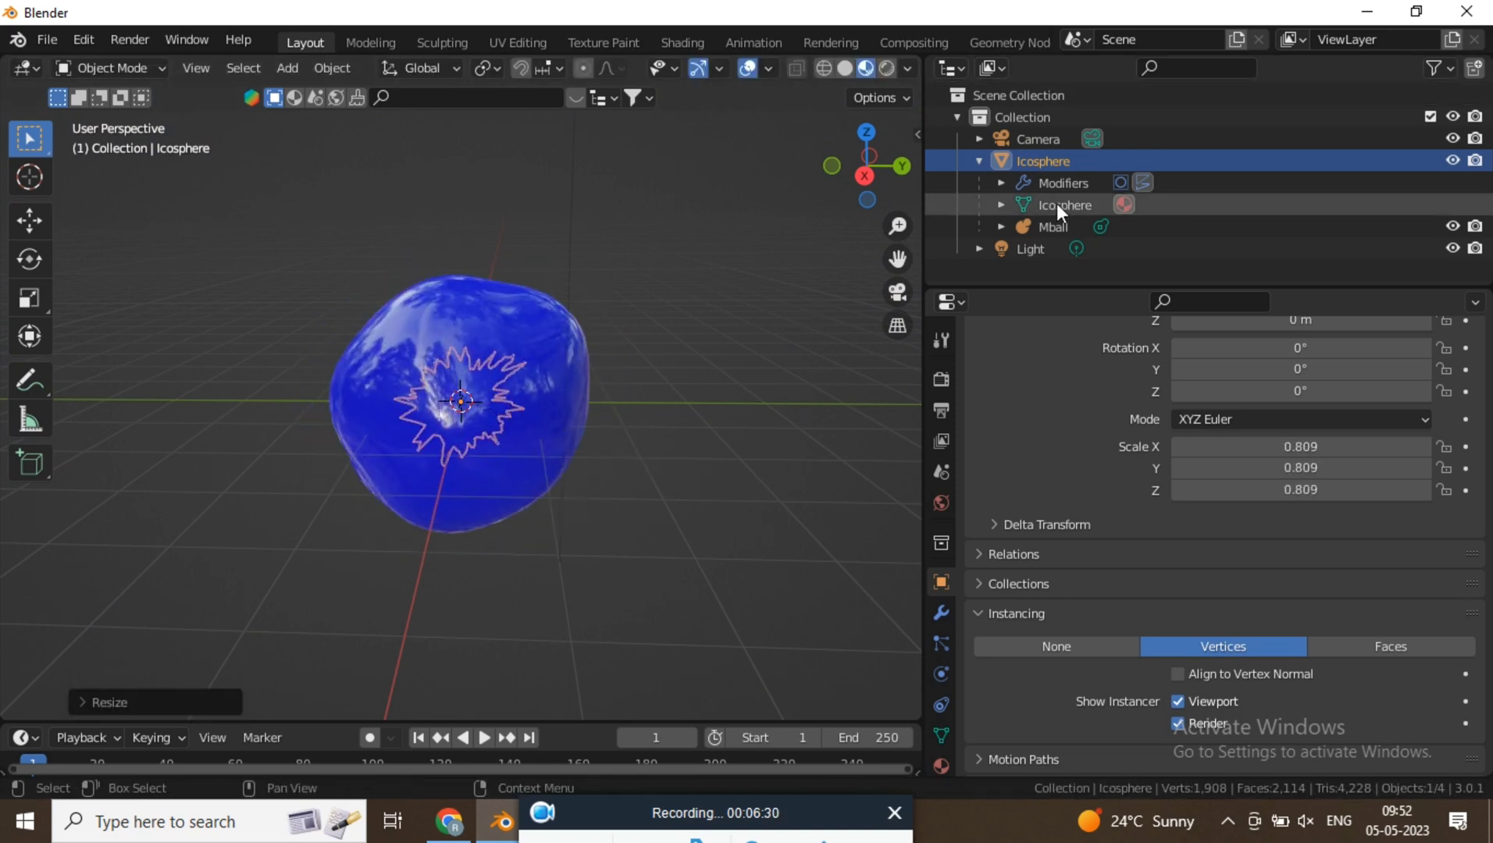
Step: Scale the metaball down uniformly to about 0.176 so its instances form separate bumps over the blob
{"action": "left_click", "coordinate": [1054, 226]}
{"action": "key", "text": "s"}
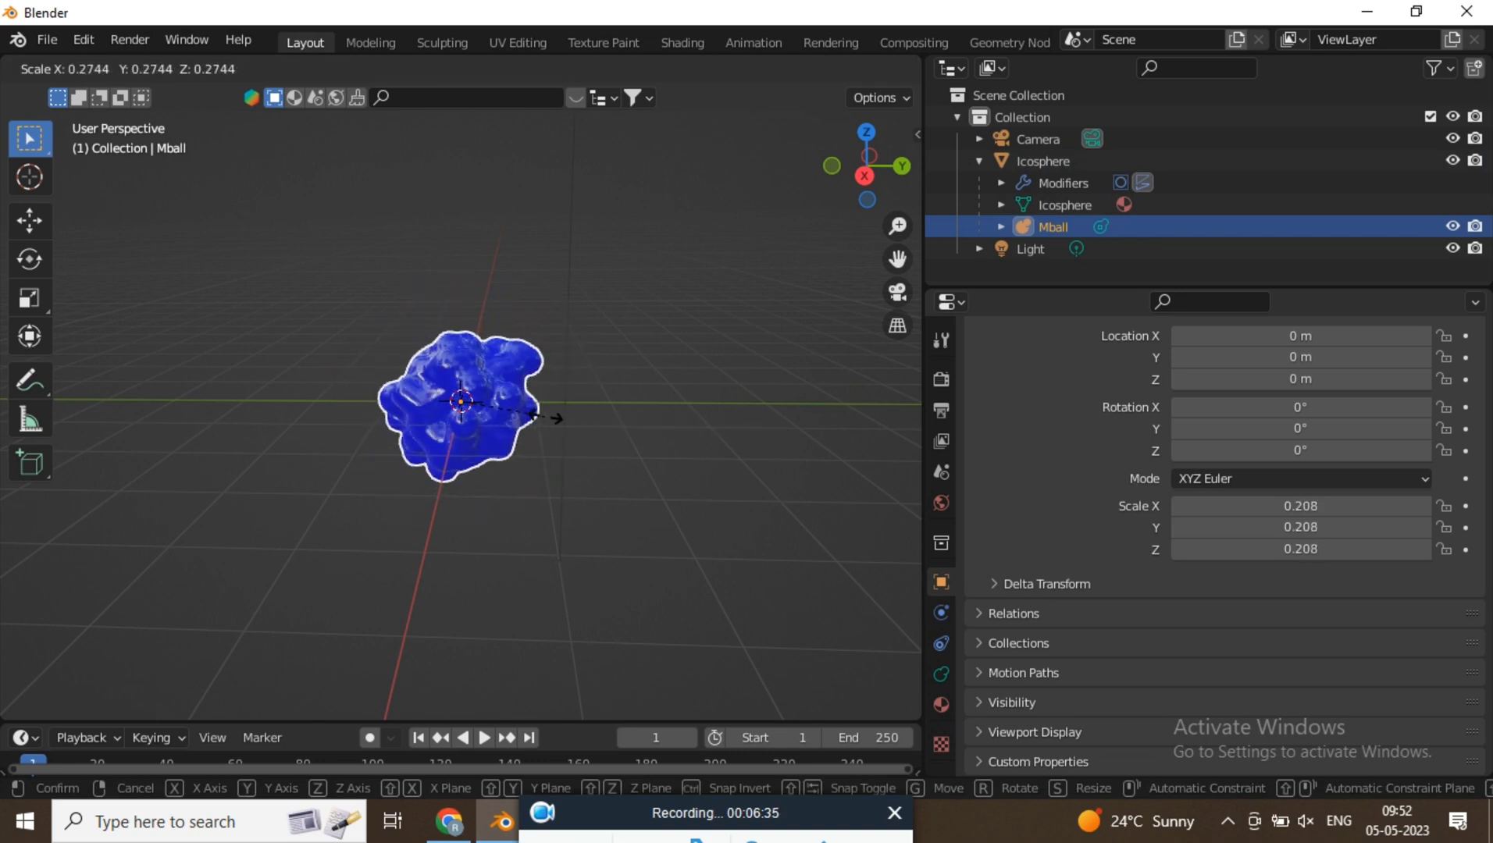
{"action": "left_click", "coordinate": [520, 370]}
{"action": "scroll", "coordinate": [522, 373], "scroll_direction": "up", "scroll_amount": 4}
{"action": "middle_click_drag", "start_coordinate": [521, 373], "coordinate": [817, 358]}
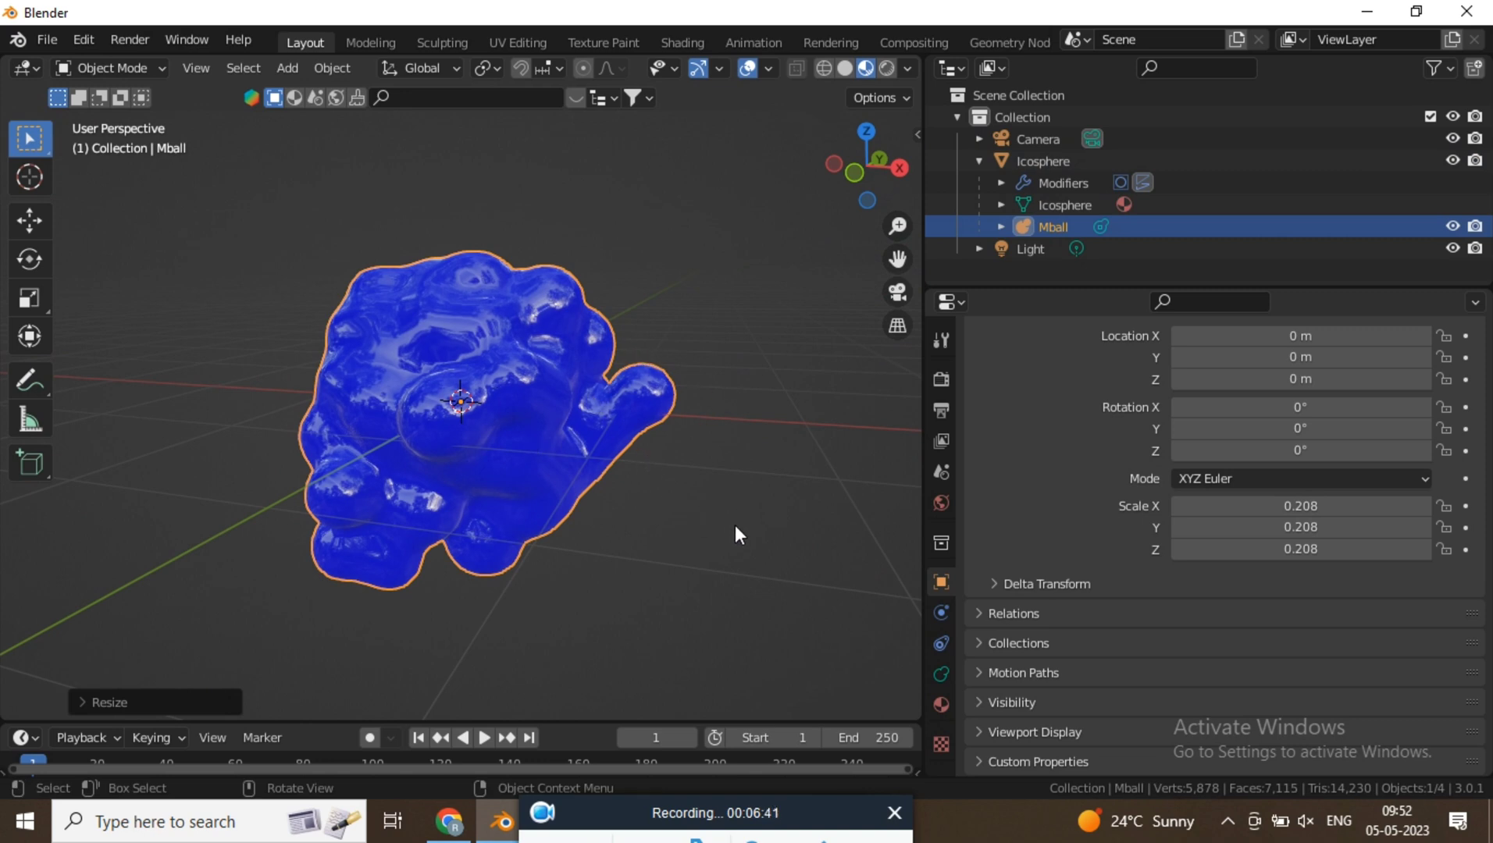
{"action": "key", "text": "s"}
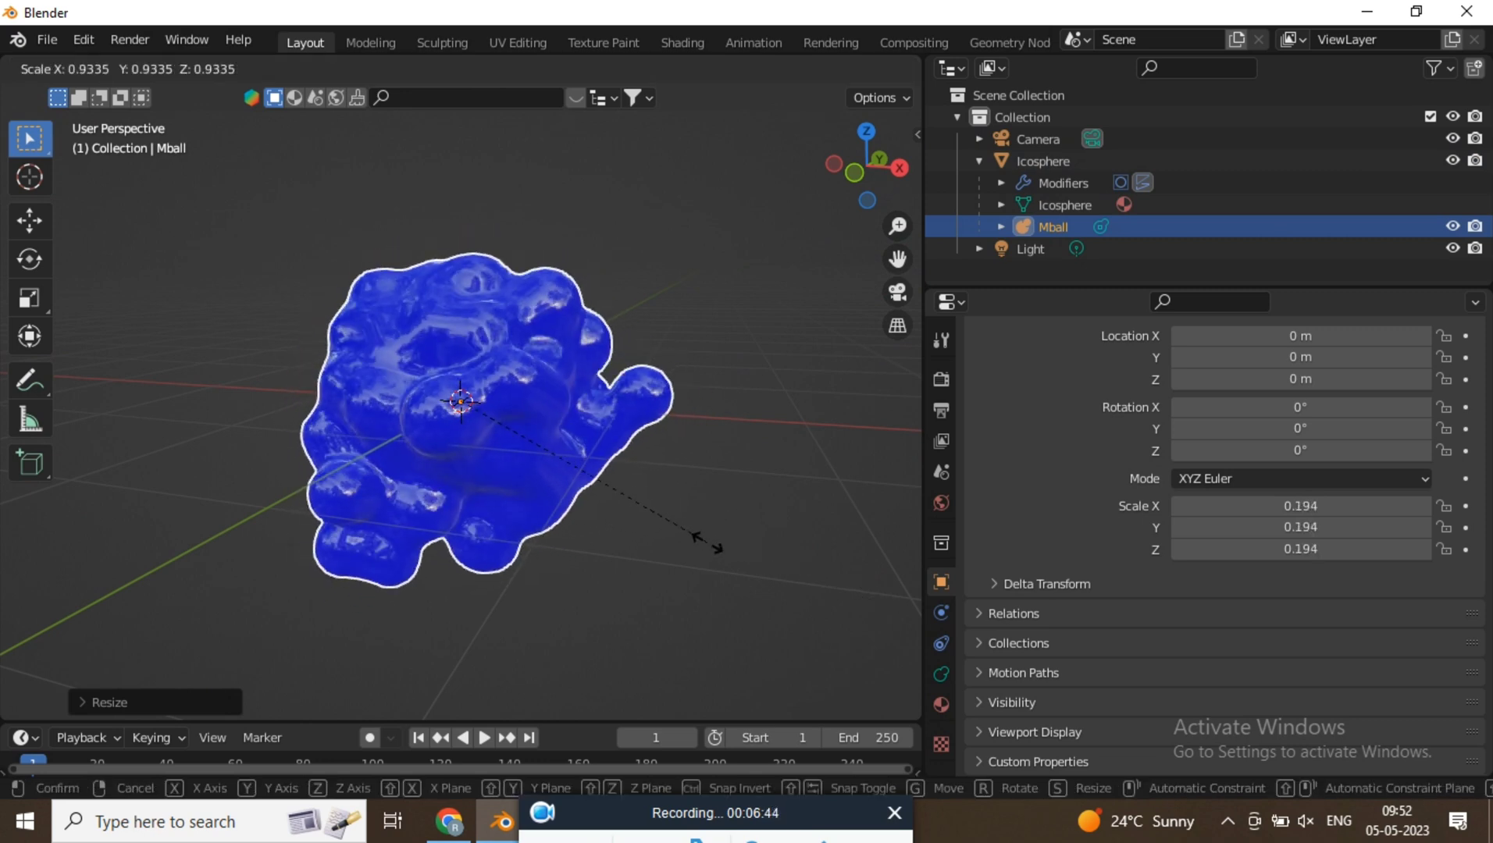
{"action": "left_click", "coordinate": [683, 534]}
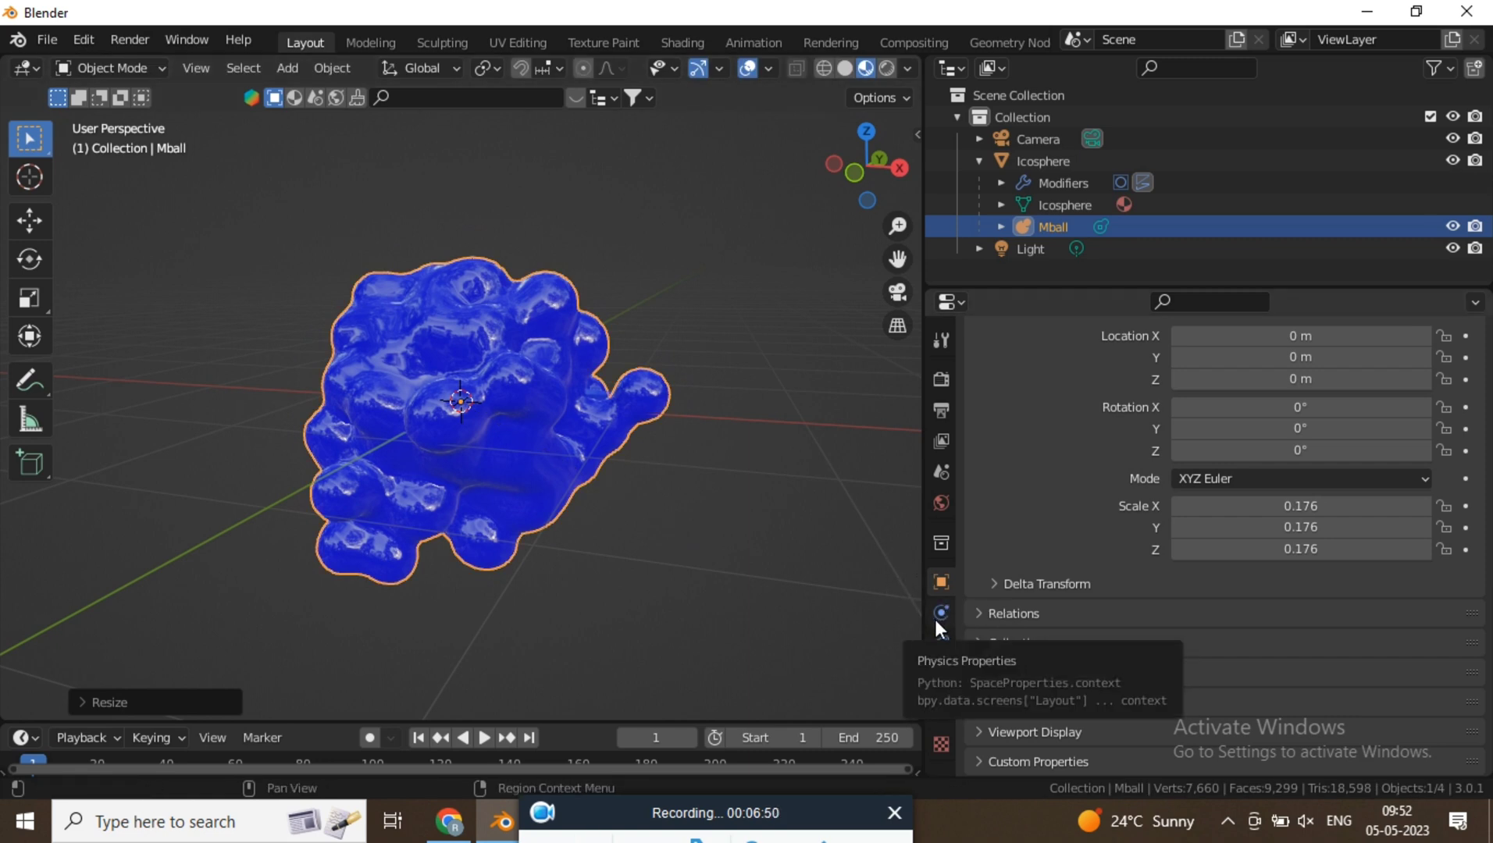
Step: Enlarge the timeline and insert a keyframe at frame 1 for the Distorted Noise texture's distortion amount of 1
{"action": "left_click", "coordinate": [1061, 162]}
{"action": "scroll", "coordinate": [1124, 546], "scroll_direction": "down", "scroll_amount": 4}
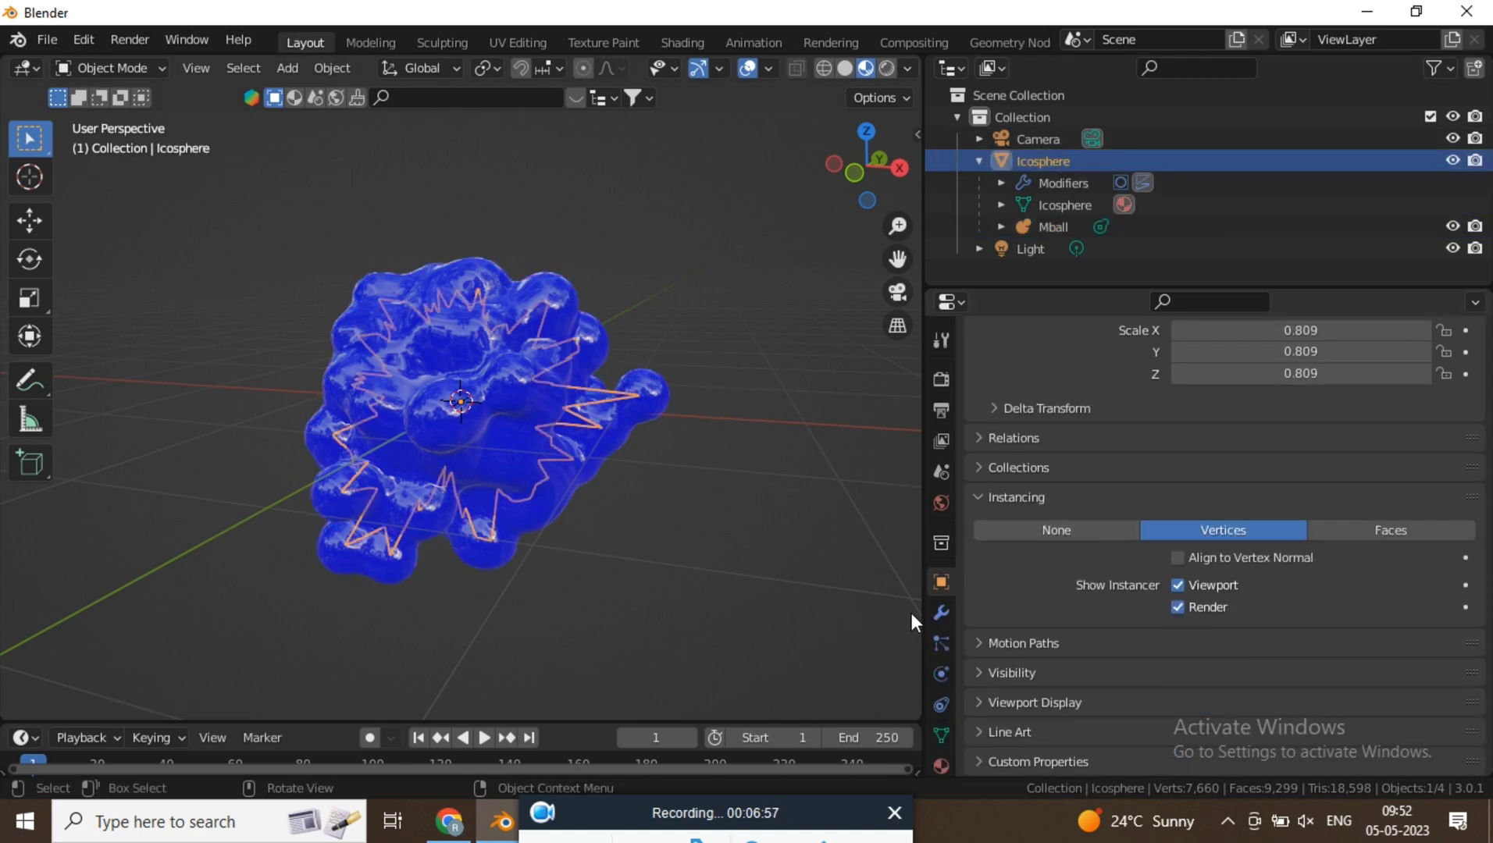
{"action": "scroll", "coordinate": [941, 734], "scroll_direction": "down", "scroll_amount": 2}
{"action": "left_click", "coordinate": [941, 753]}
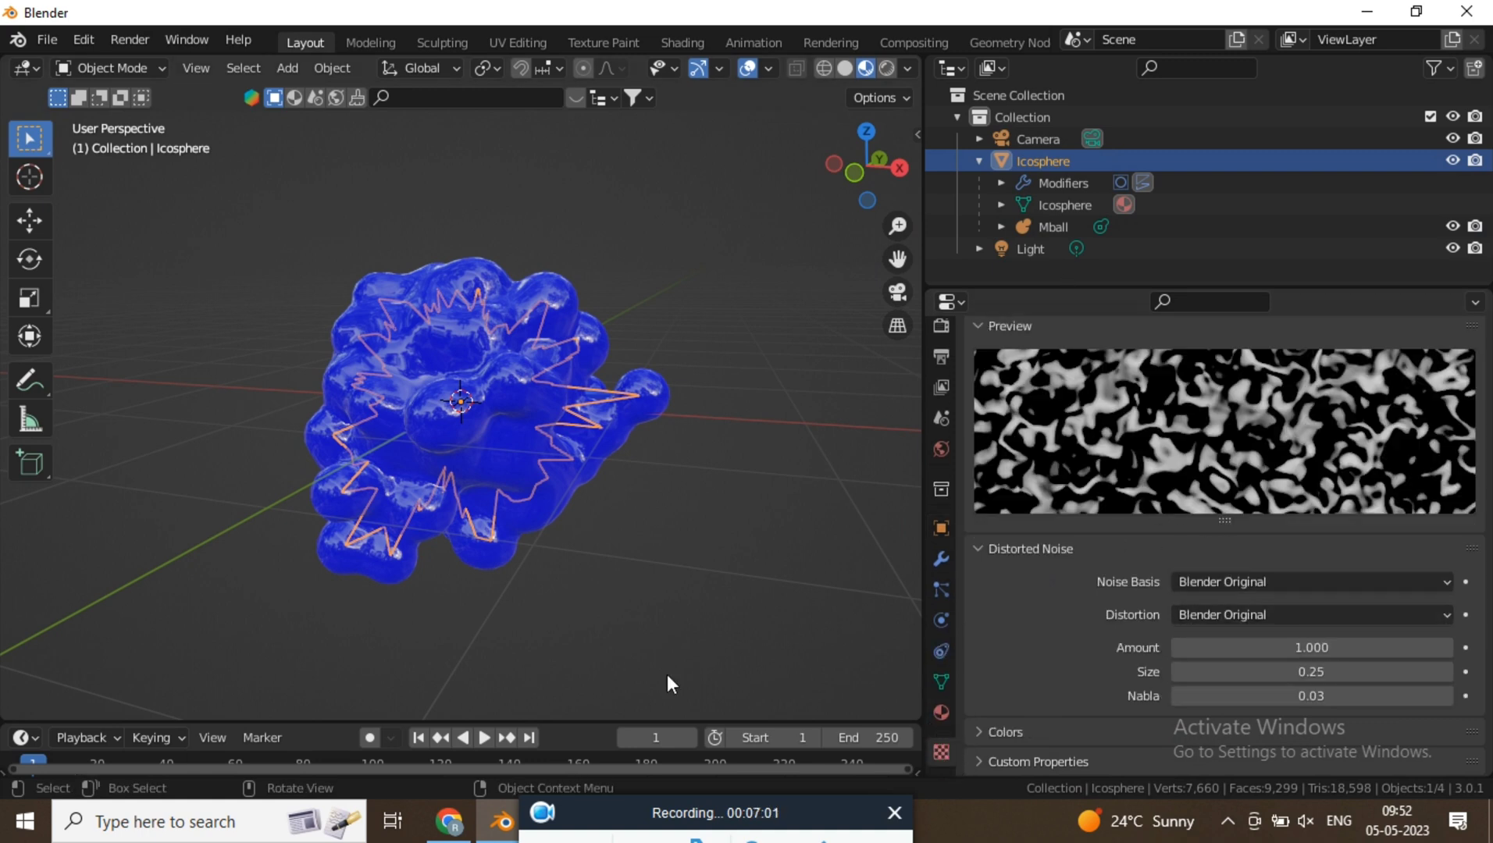
{"action": "left_click_drag", "start_coordinate": [610, 719], "coordinate": [621, 588]}
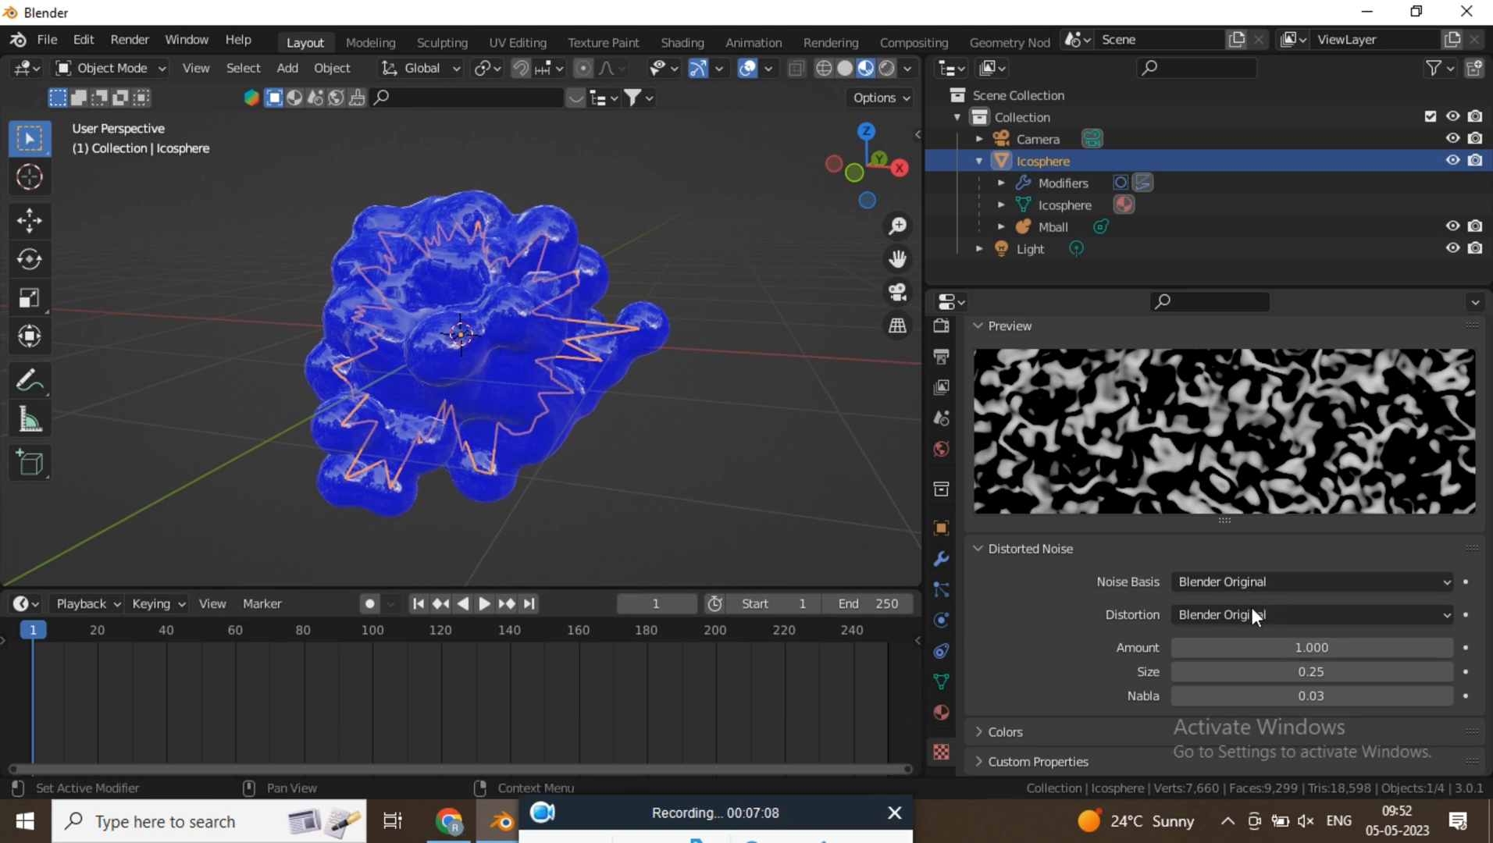
{"action": "right_click", "coordinate": [1259, 649]}
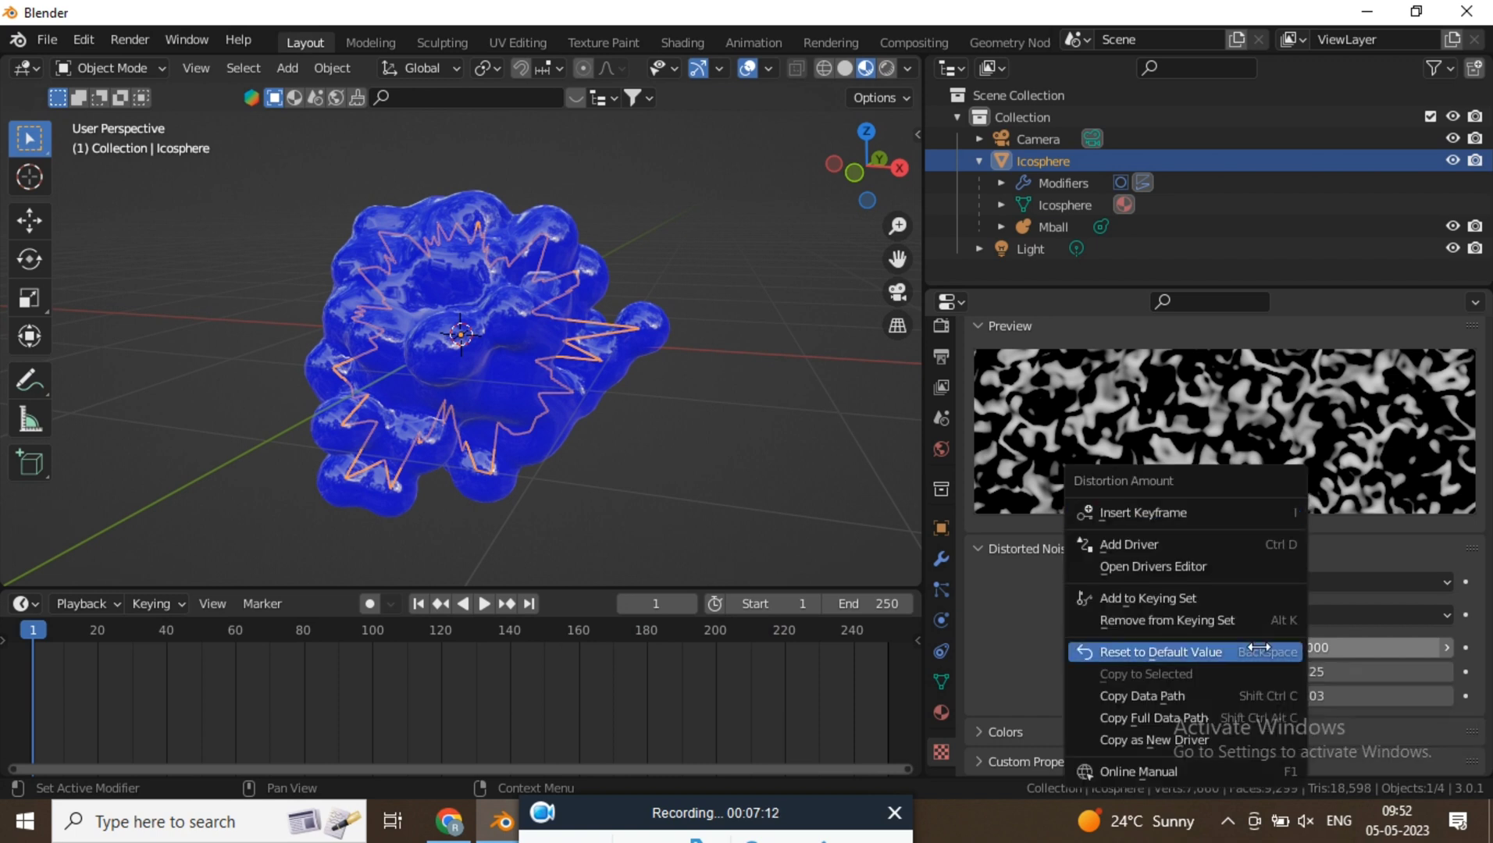
{"action": "left_click", "coordinate": [1199, 511]}
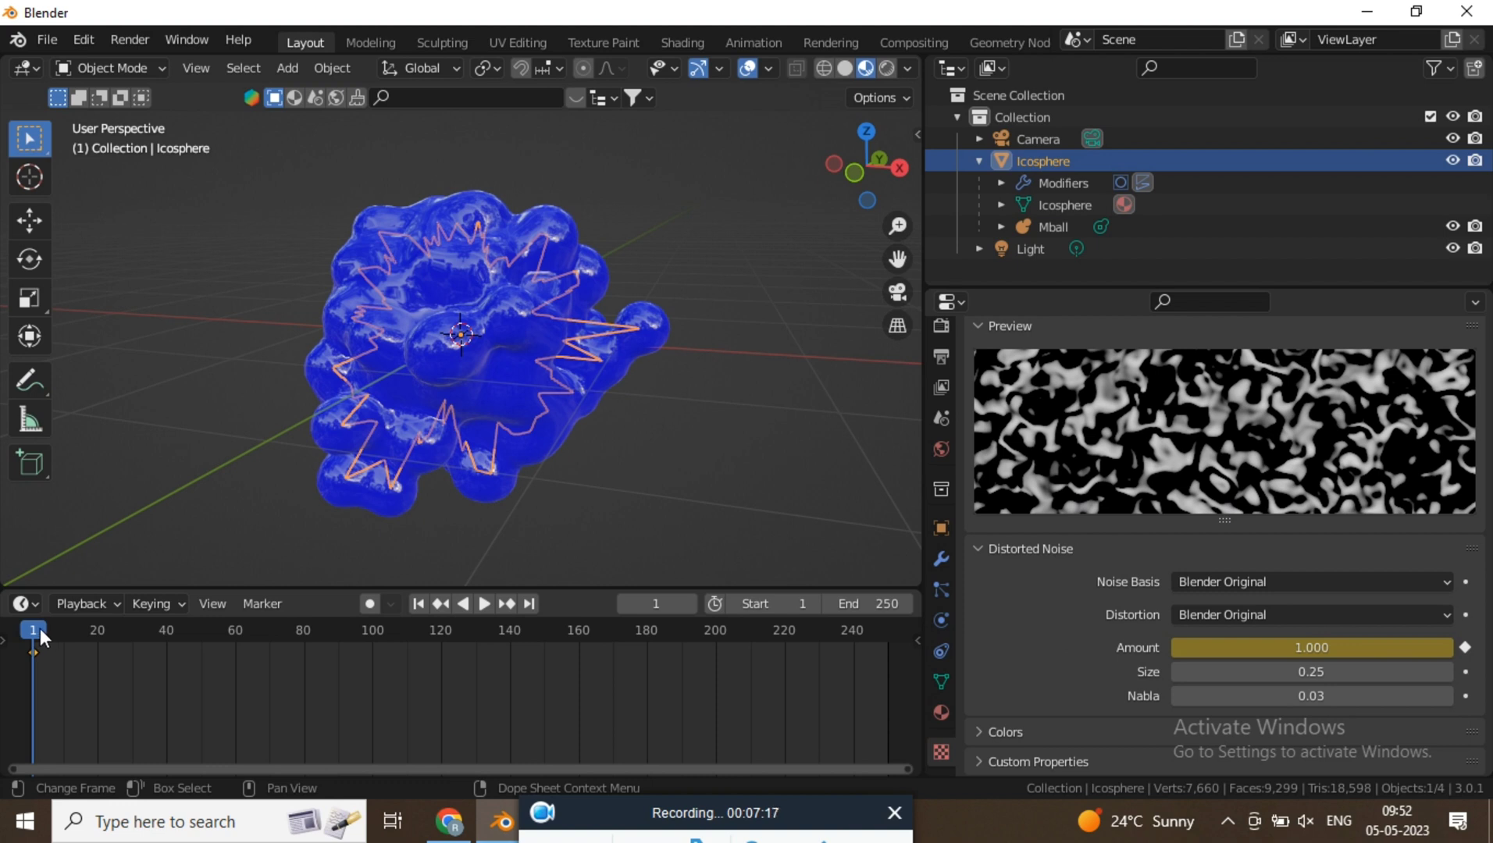
Step: At frame 140, set the Distorted Noise distortion amount to 10 and insert a keyframe for it
{"action": "key", "text": "space"}
{"action": "left_click_drag", "start_coordinate": [345, 672], "coordinate": [509, 676]}
{"action": "key", "text": "space"}
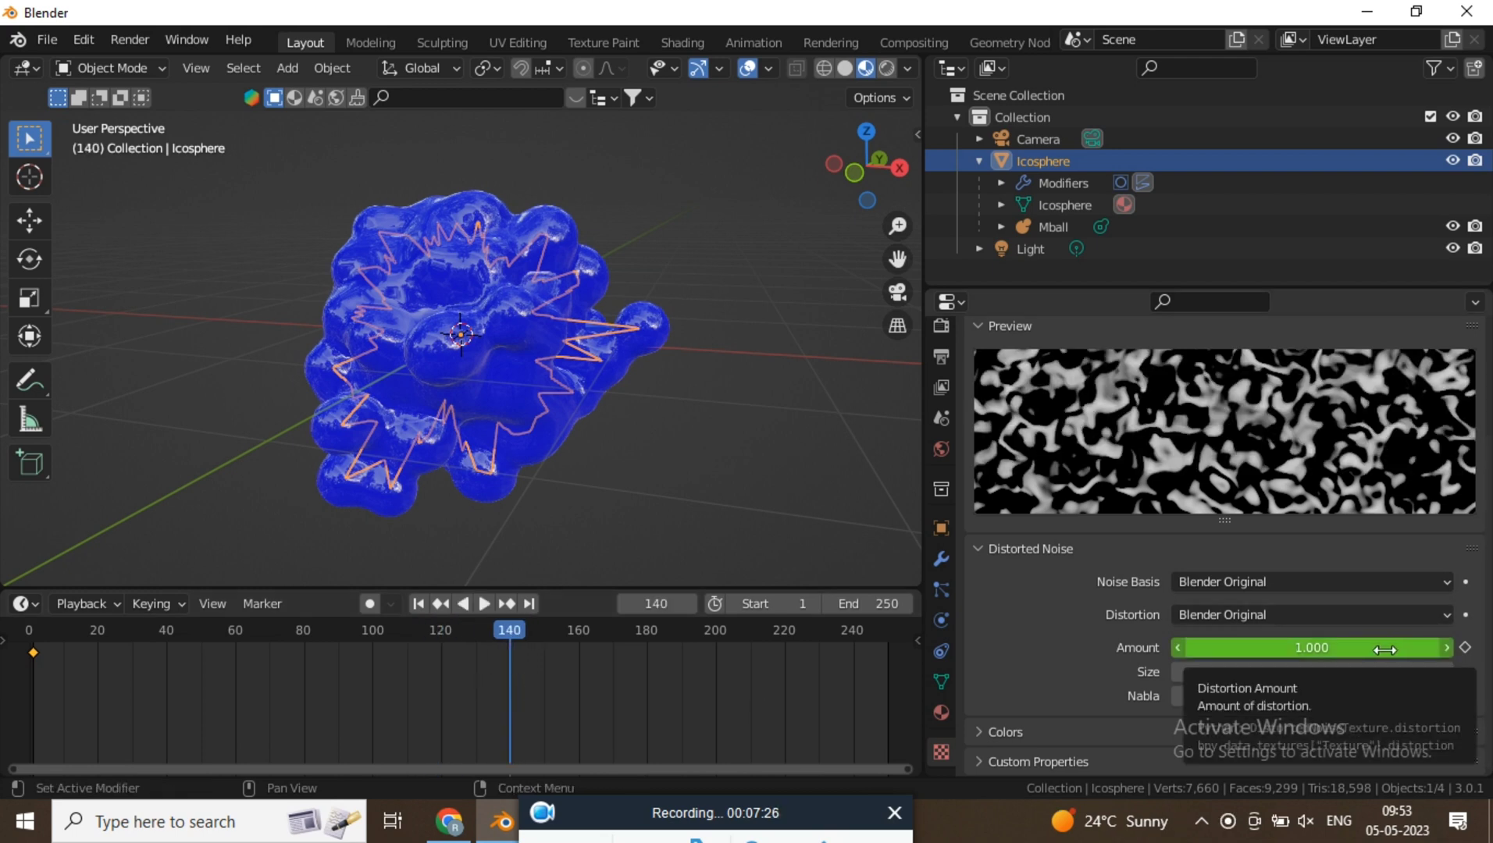
{"action": "left_click_drag", "start_coordinate": [1308, 647], "coordinate": [1234, 647]}
{"action": "right_click", "coordinate": [1239, 651]}
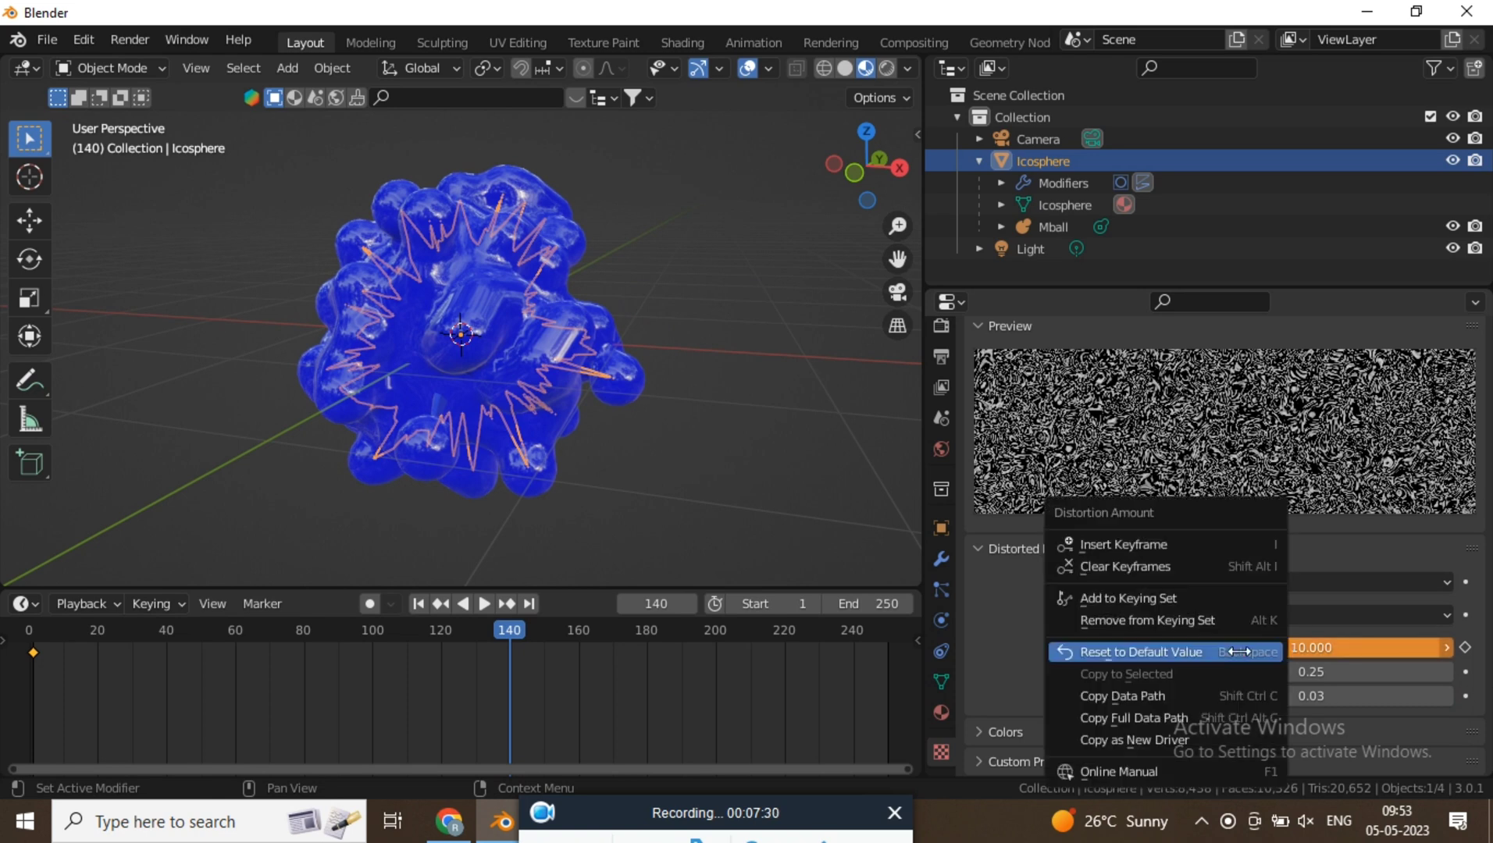
{"action": "left_click", "coordinate": [1187, 545]}
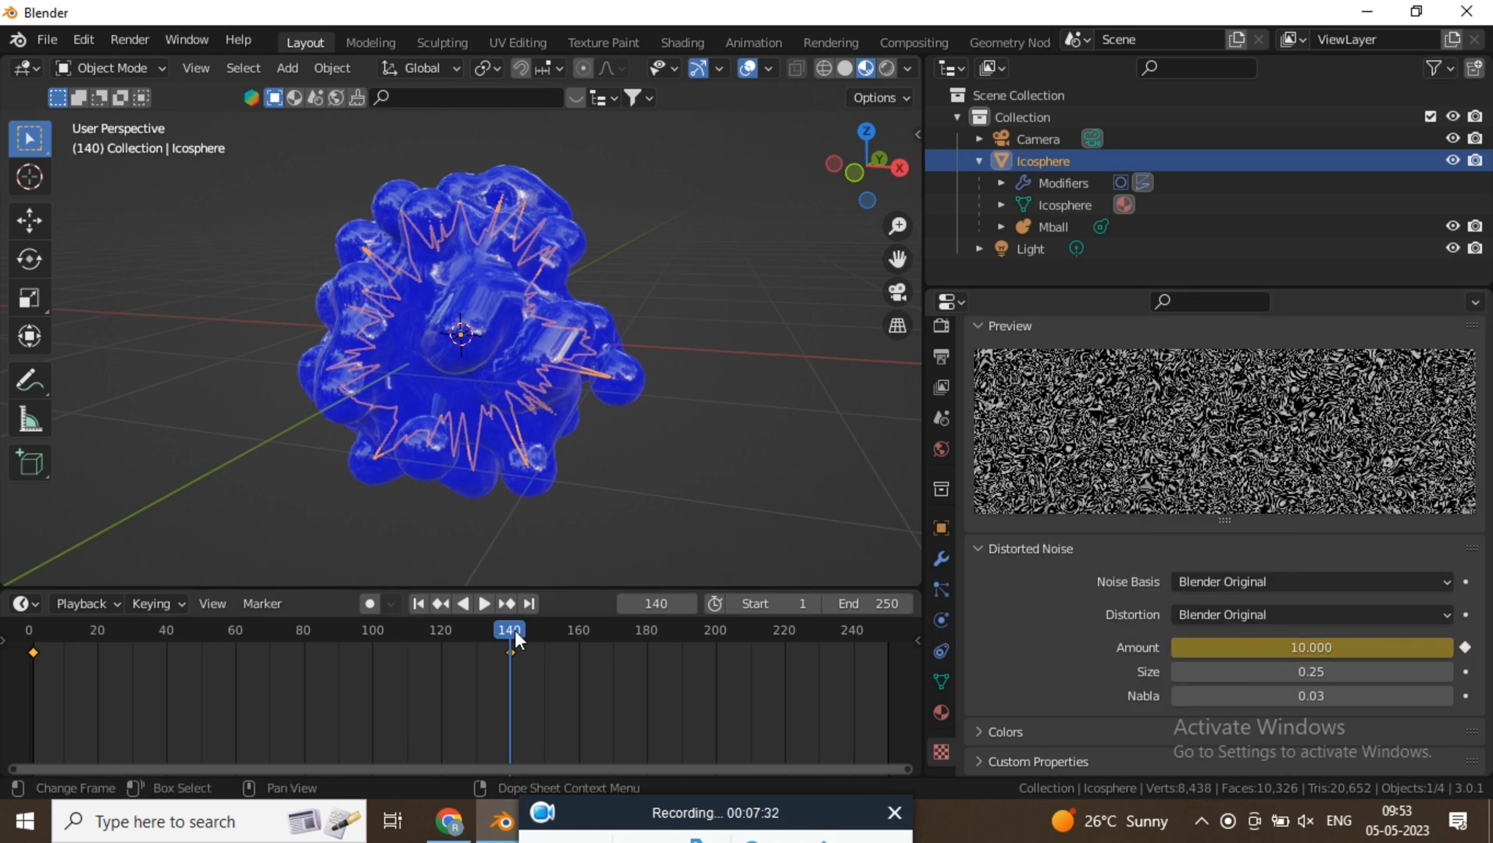
Step: Return to frame 0 and set the animation's end frame to 142
{"action": "left_click", "coordinate": [30, 630]}
{"action": "left_click", "coordinate": [884, 603]}
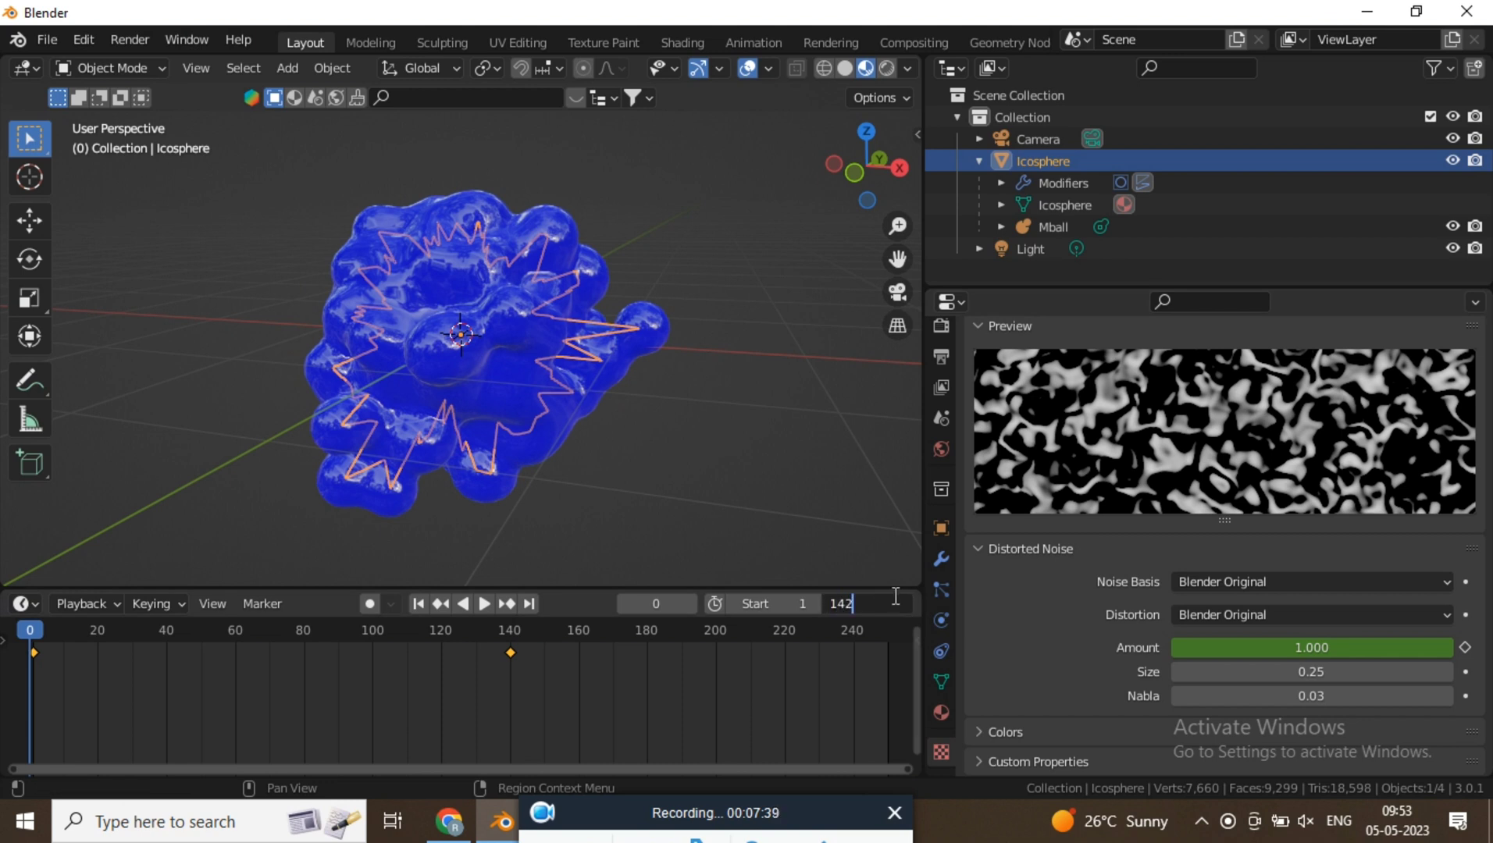
{"action": "key", "text": "Return"}
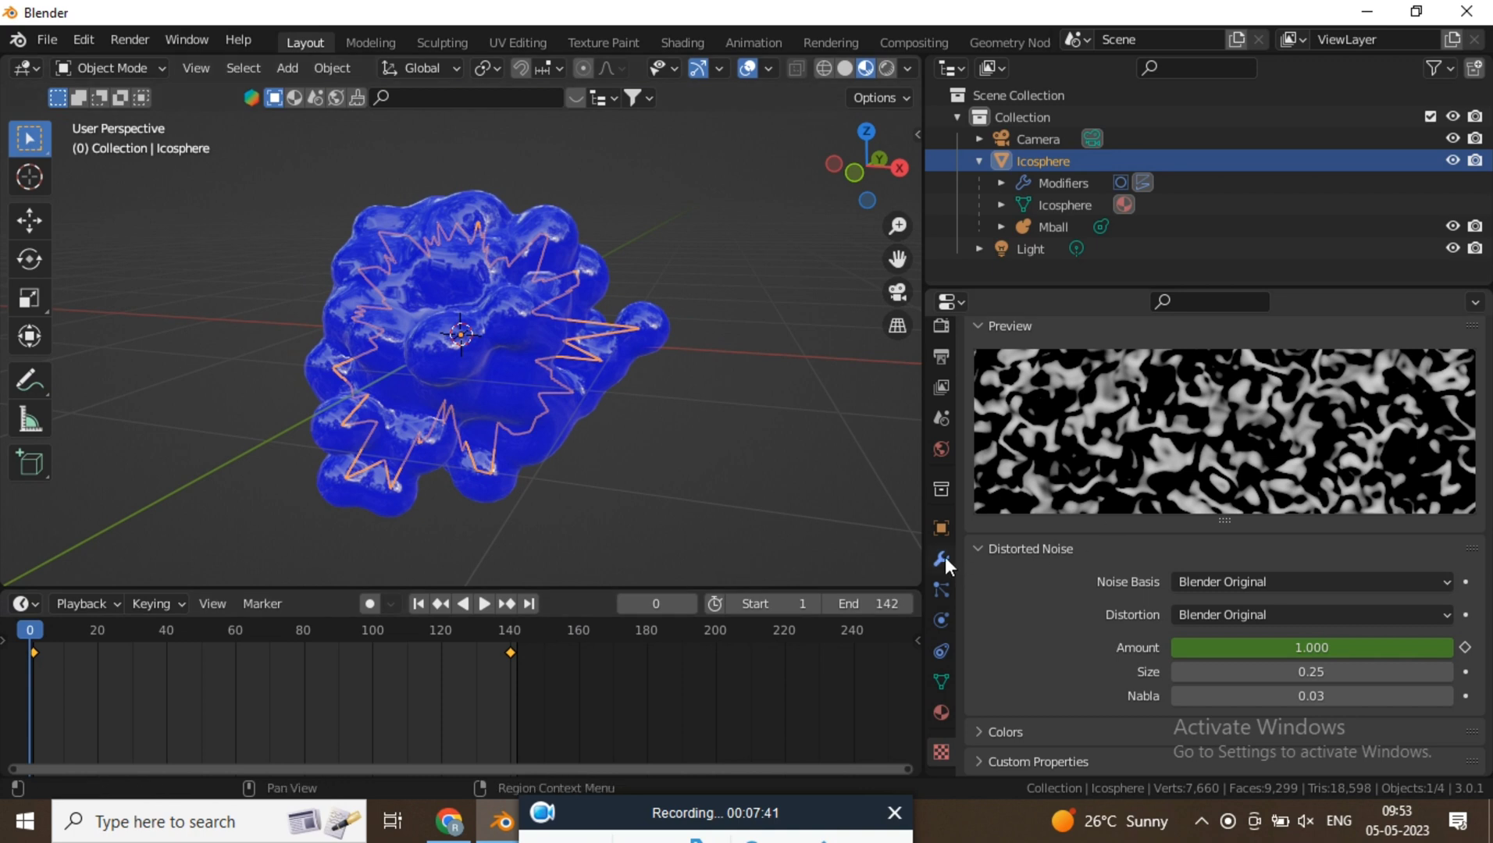
Step: Play the animation in an enlarged 3D viewport and hide the icosphere from the viewport
{"action": "left_click_drag", "start_coordinate": [920, 524], "coordinate": [1222, 531]}
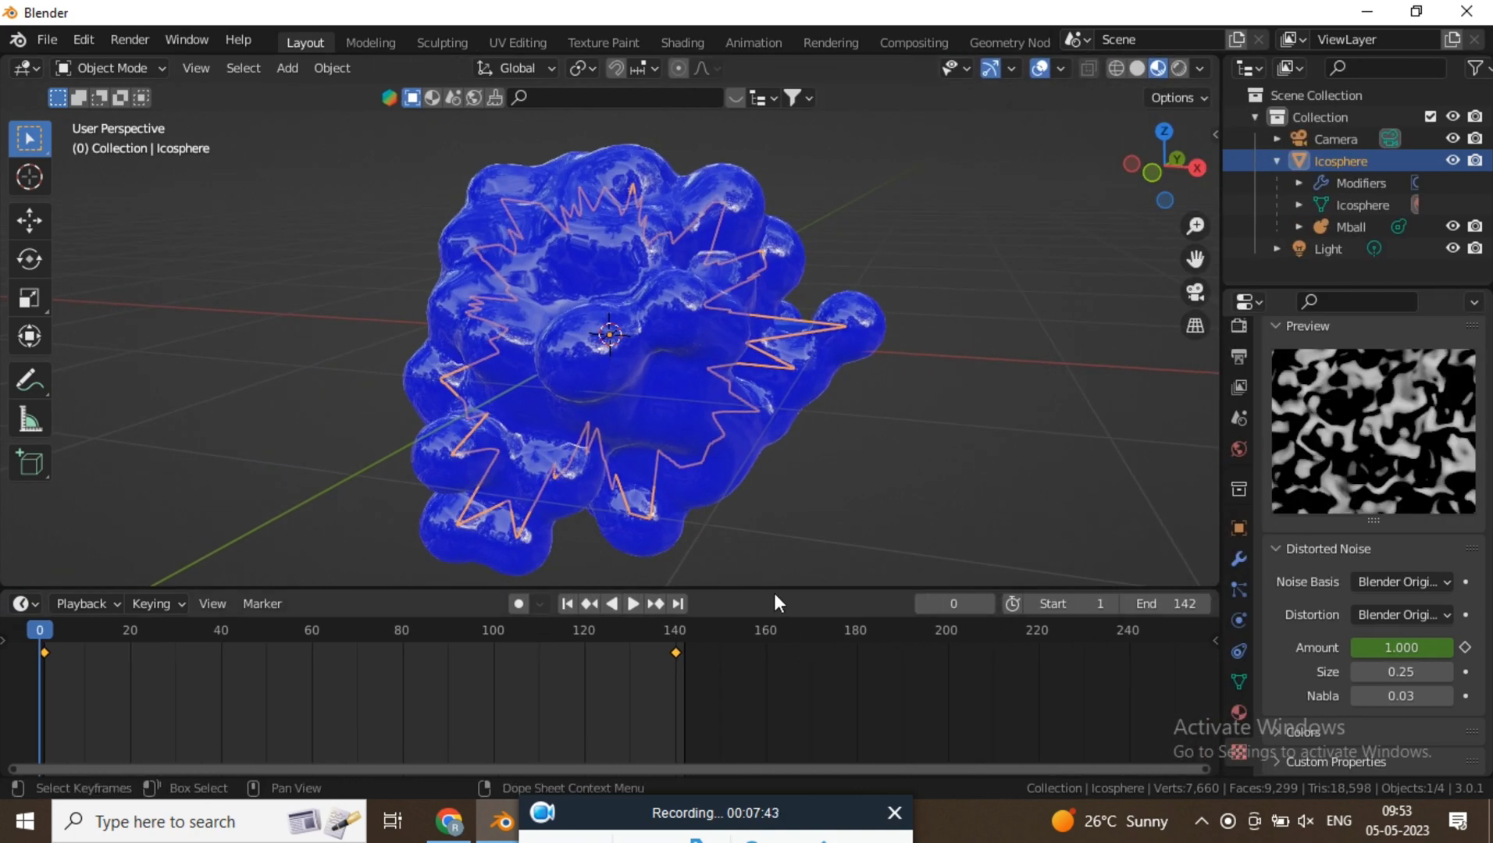
{"action": "left_click_drag", "start_coordinate": [774, 587], "coordinate": [718, 641]}
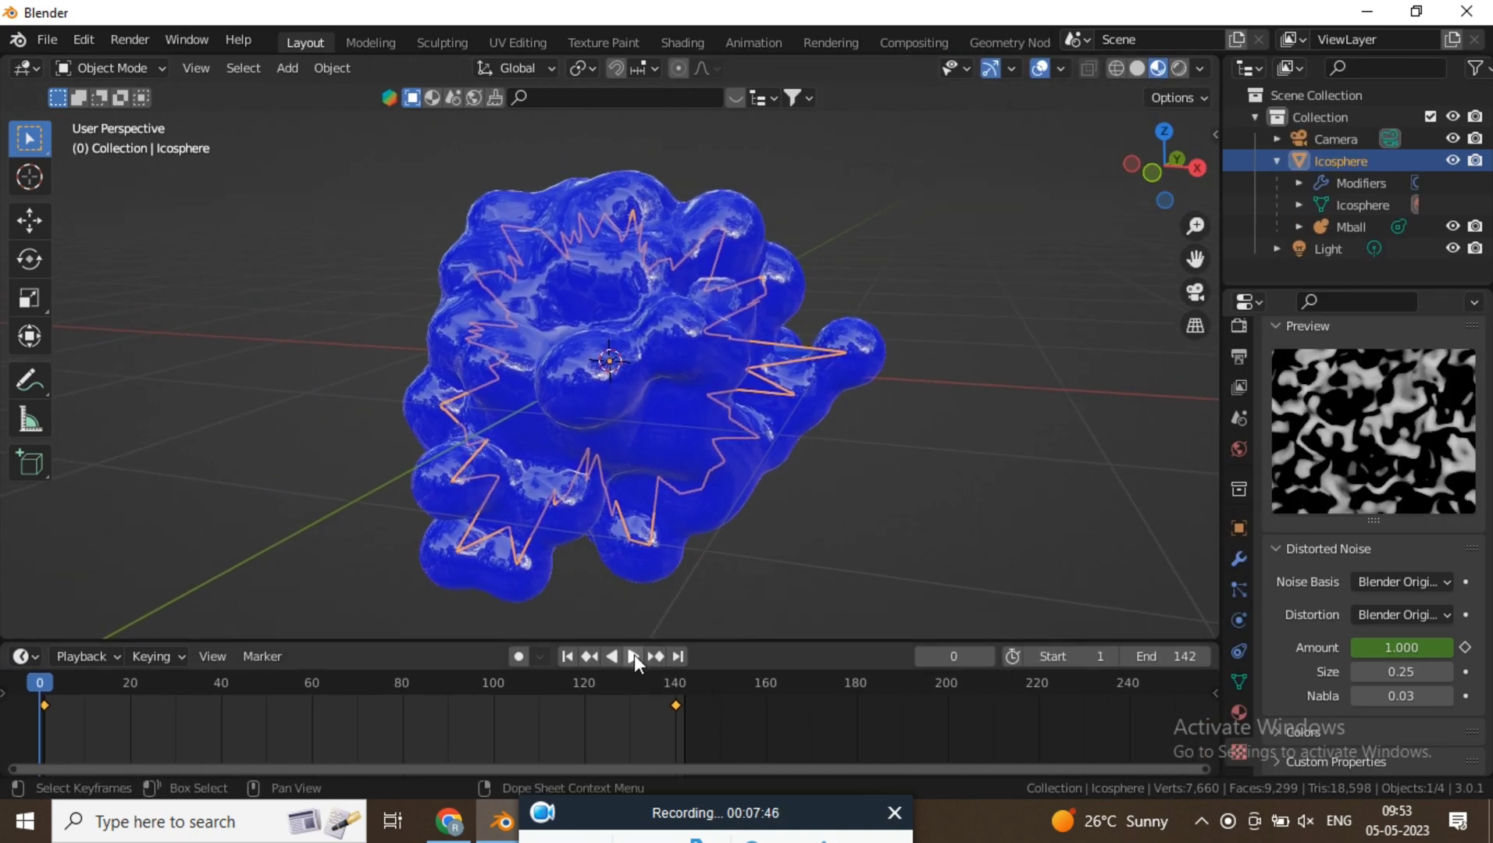
{"action": "key", "text": "space"}
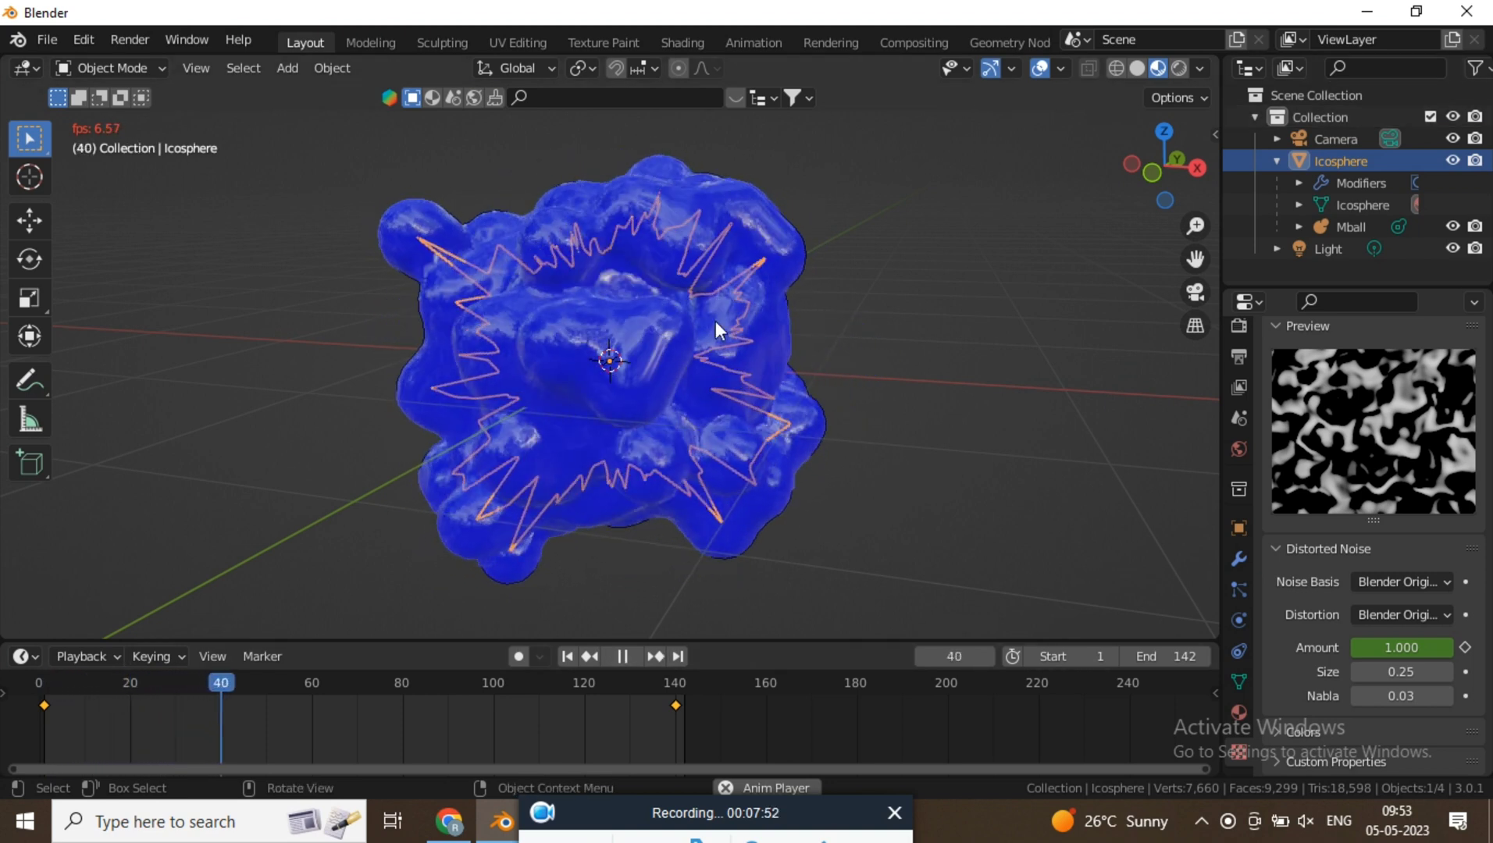
{"action": "left_click", "coordinate": [1453, 161]}
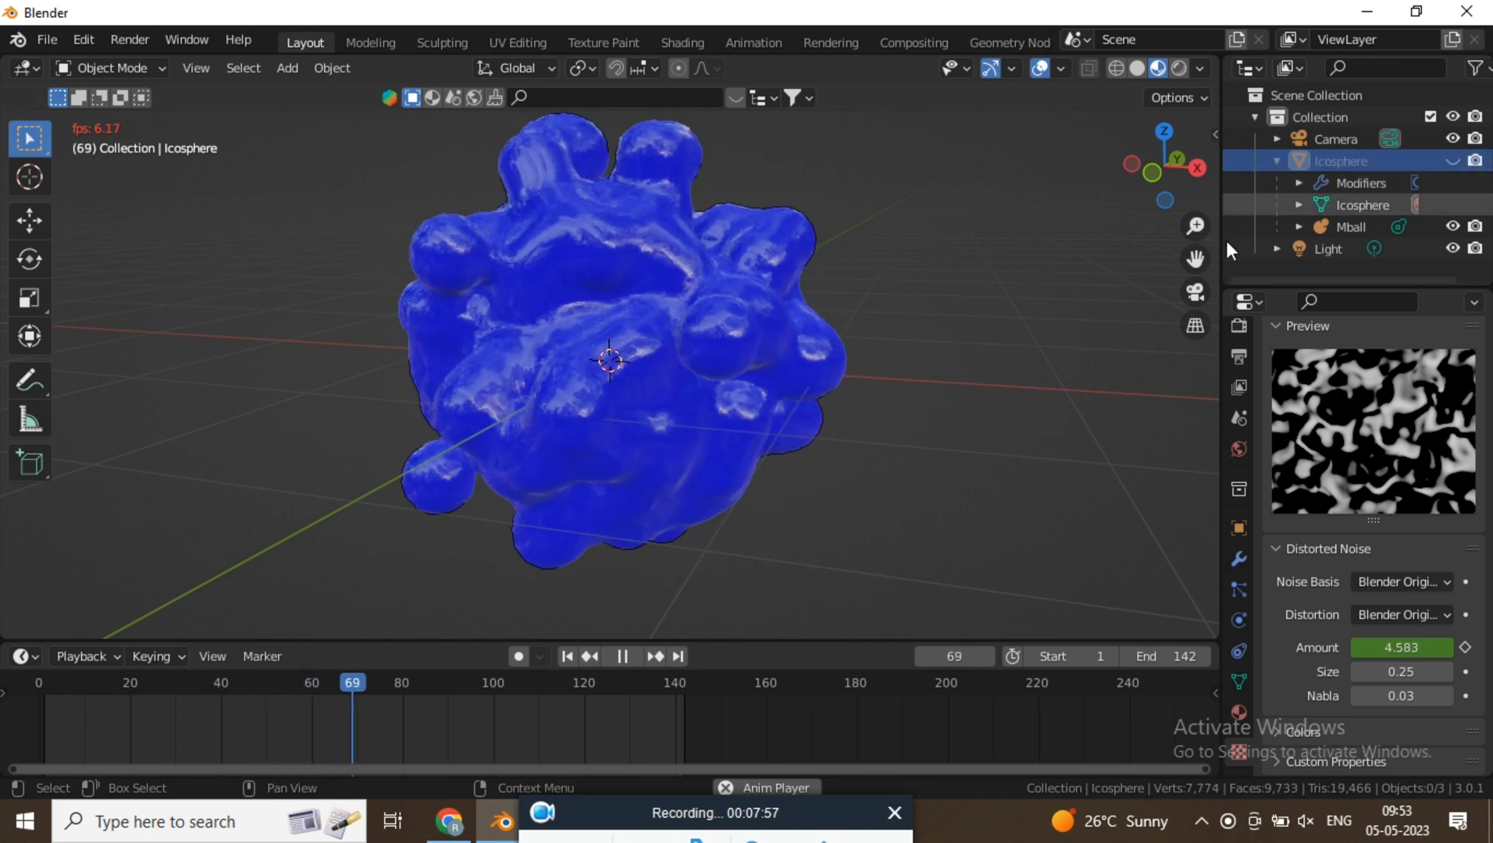